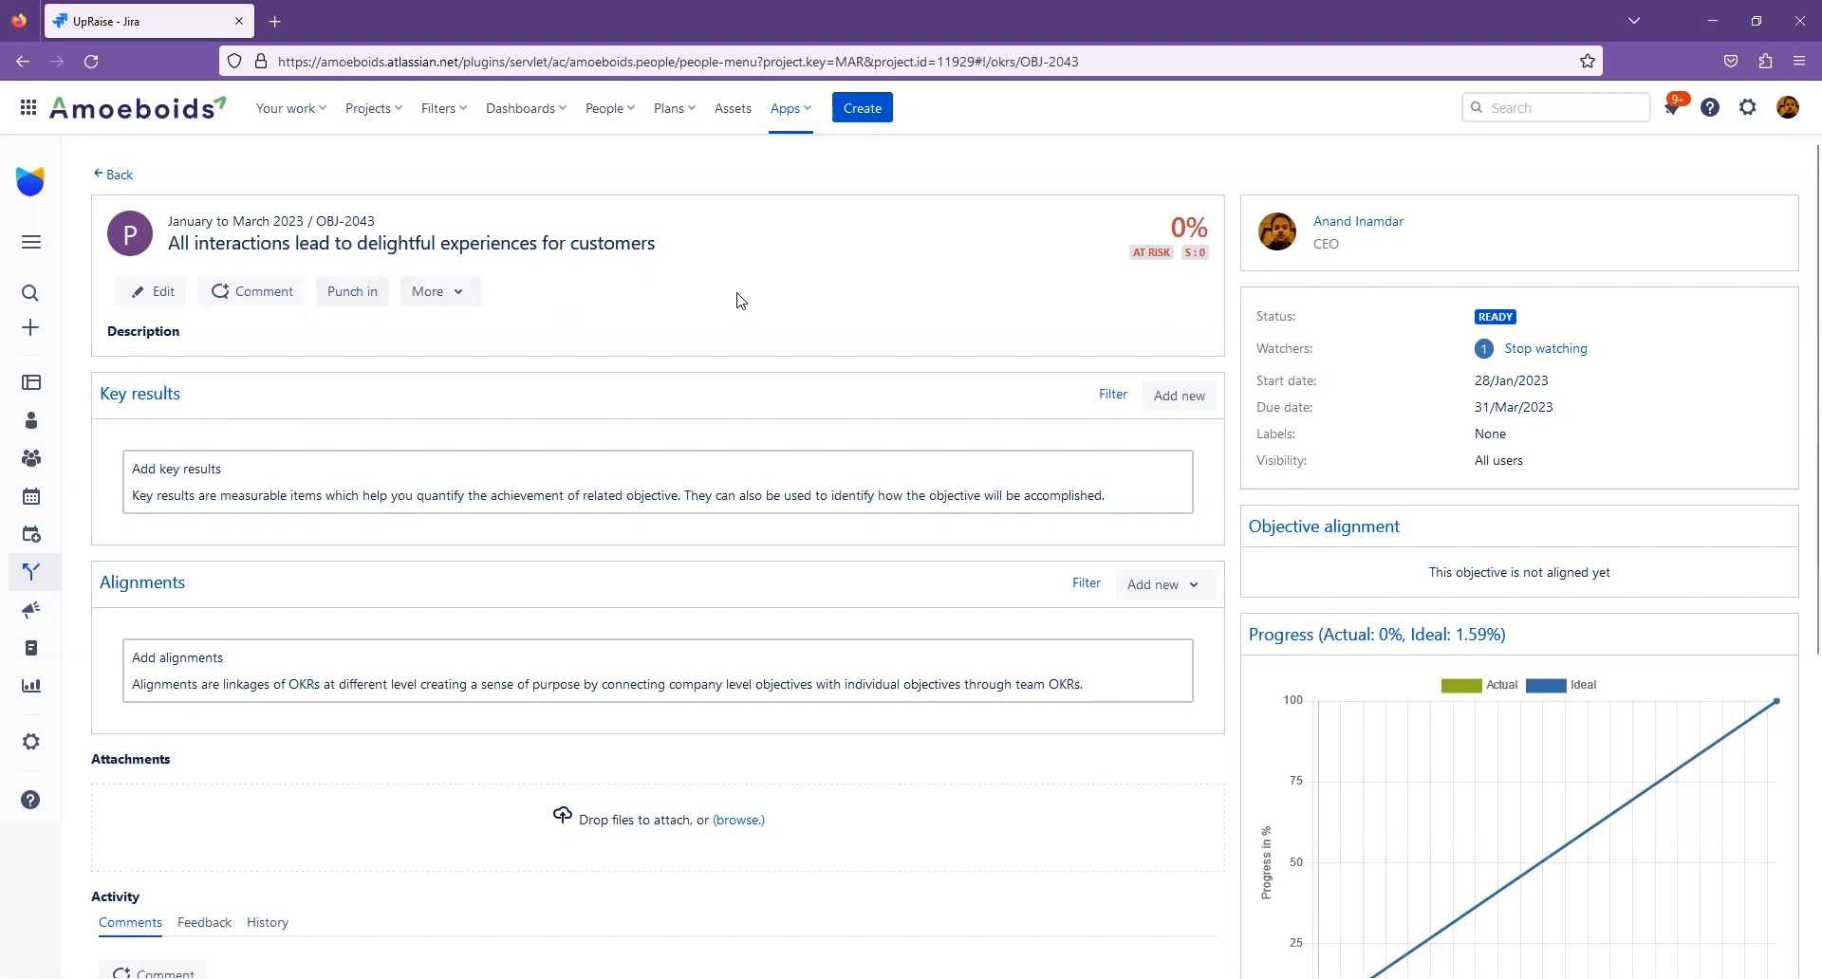
- Punch in 20% progress on the objective with confidence score 7 and the comment "I have made progress"
click(356, 293)
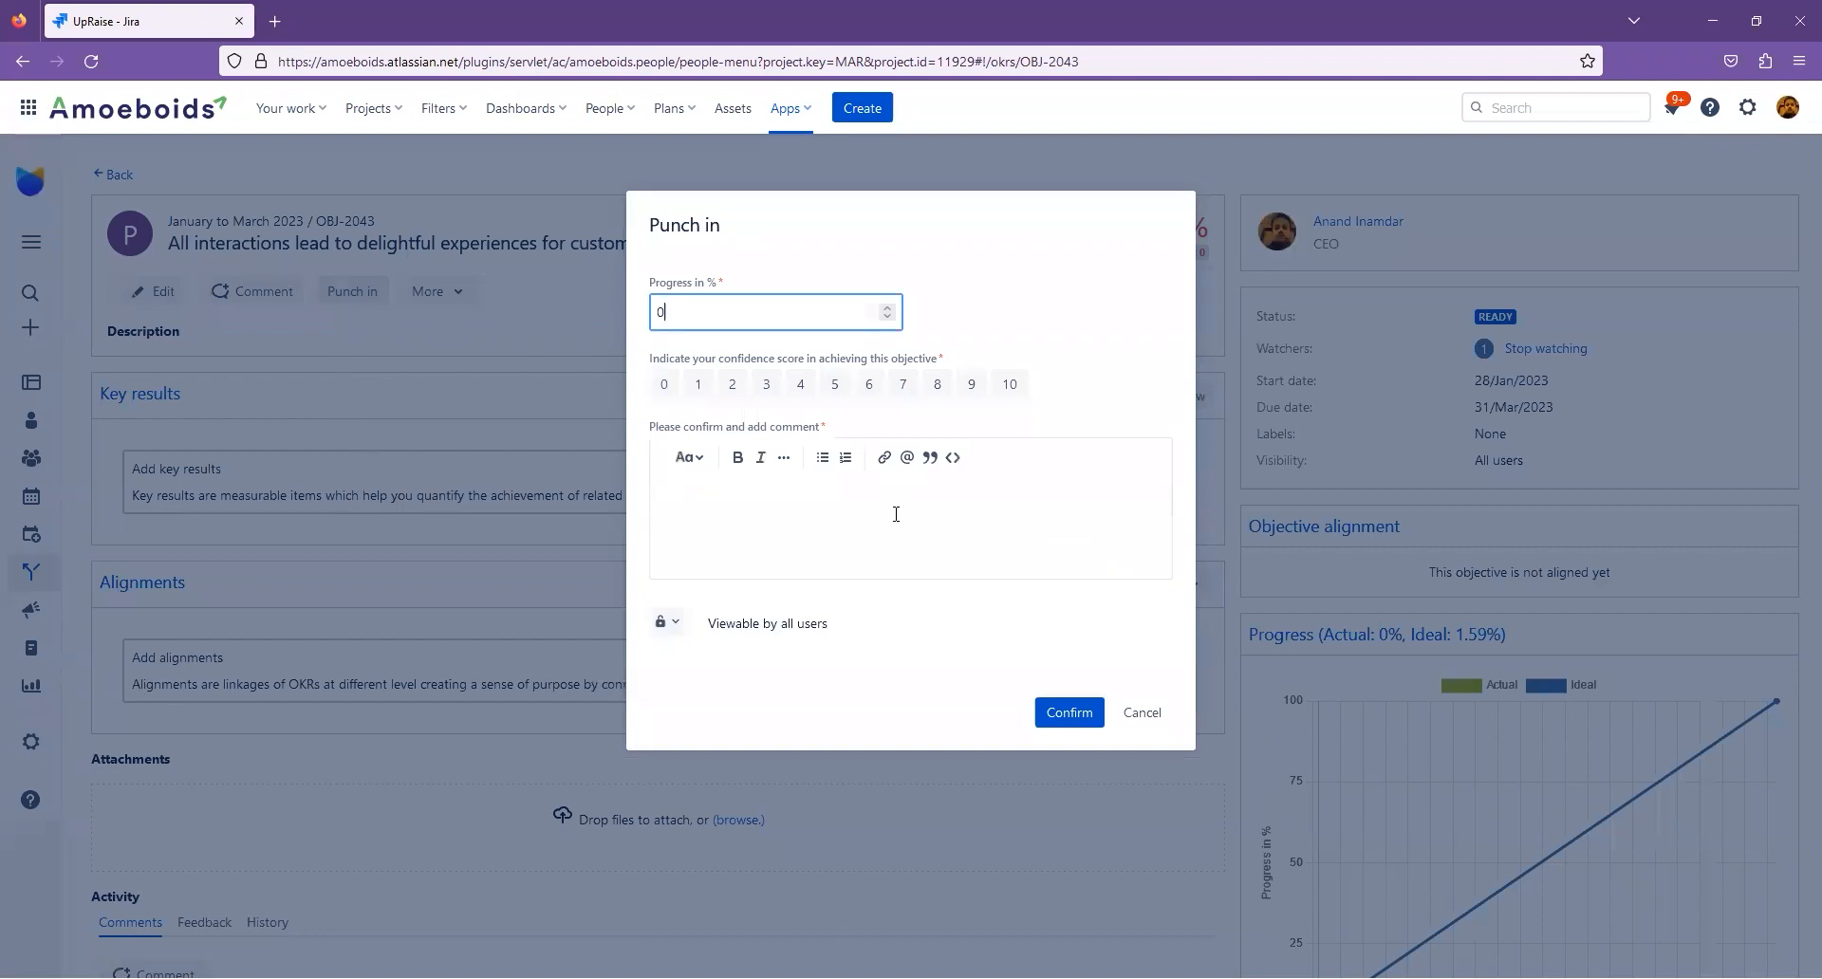
double_click(676, 313)
text(20)
click(898, 385)
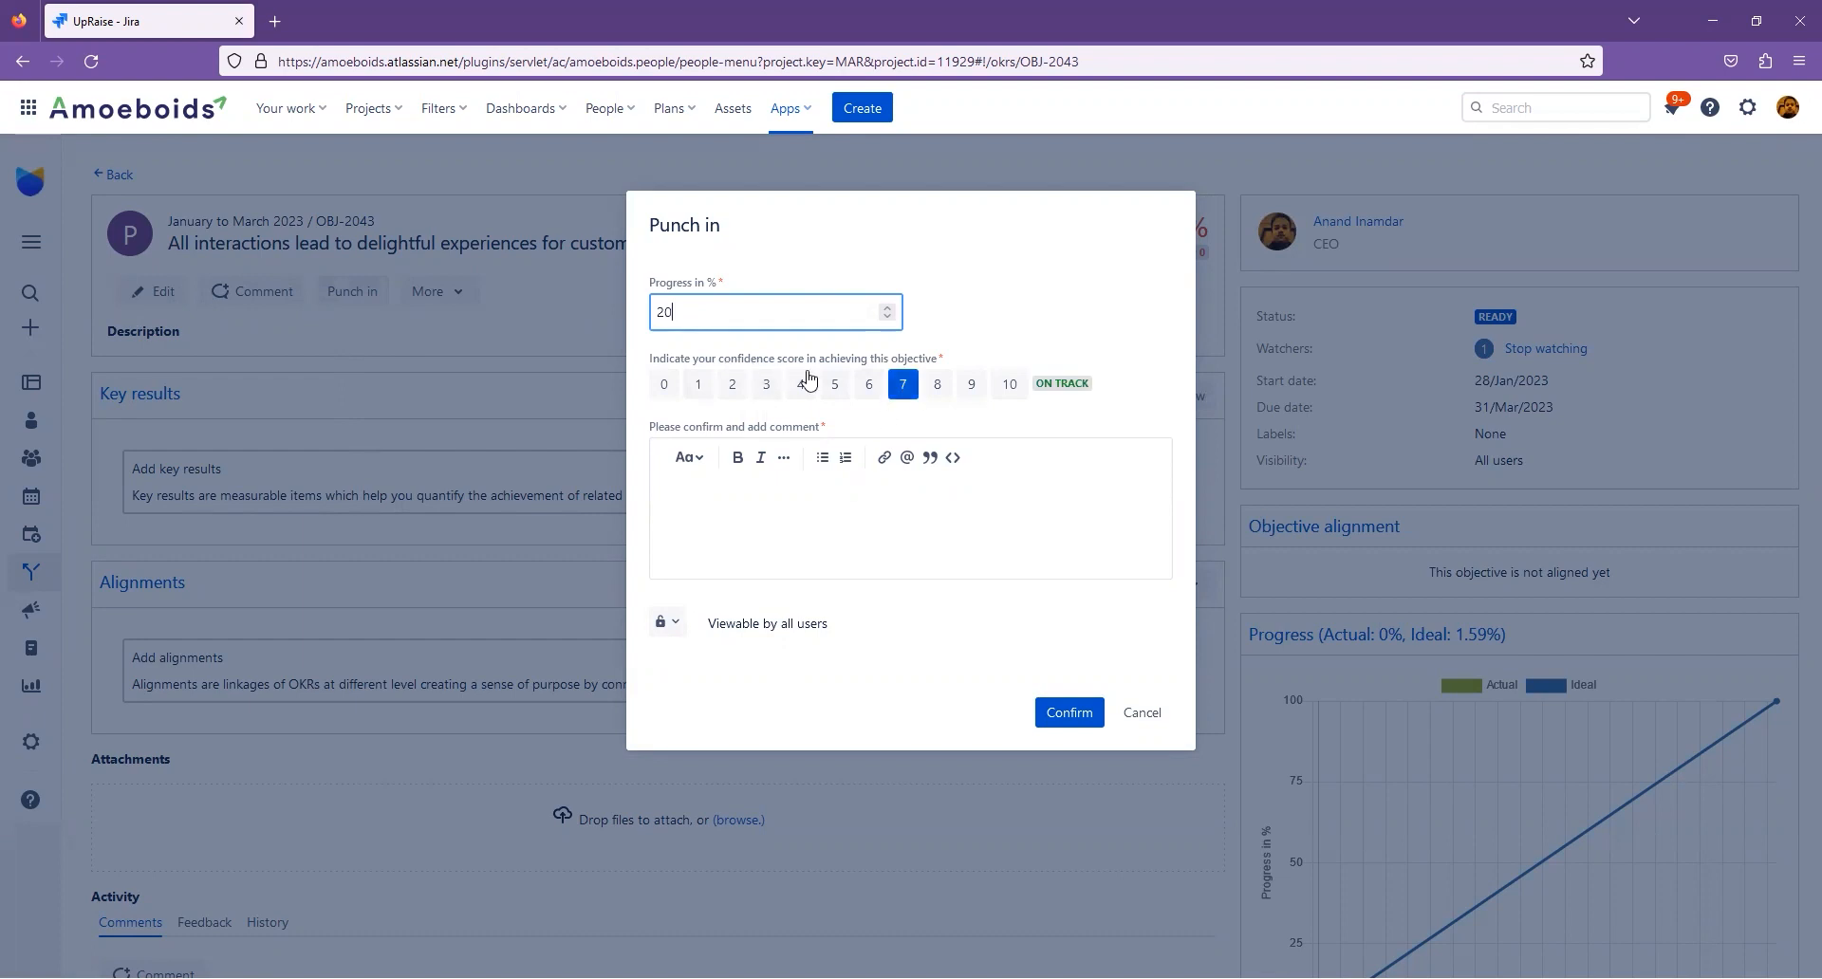
click(748, 519)
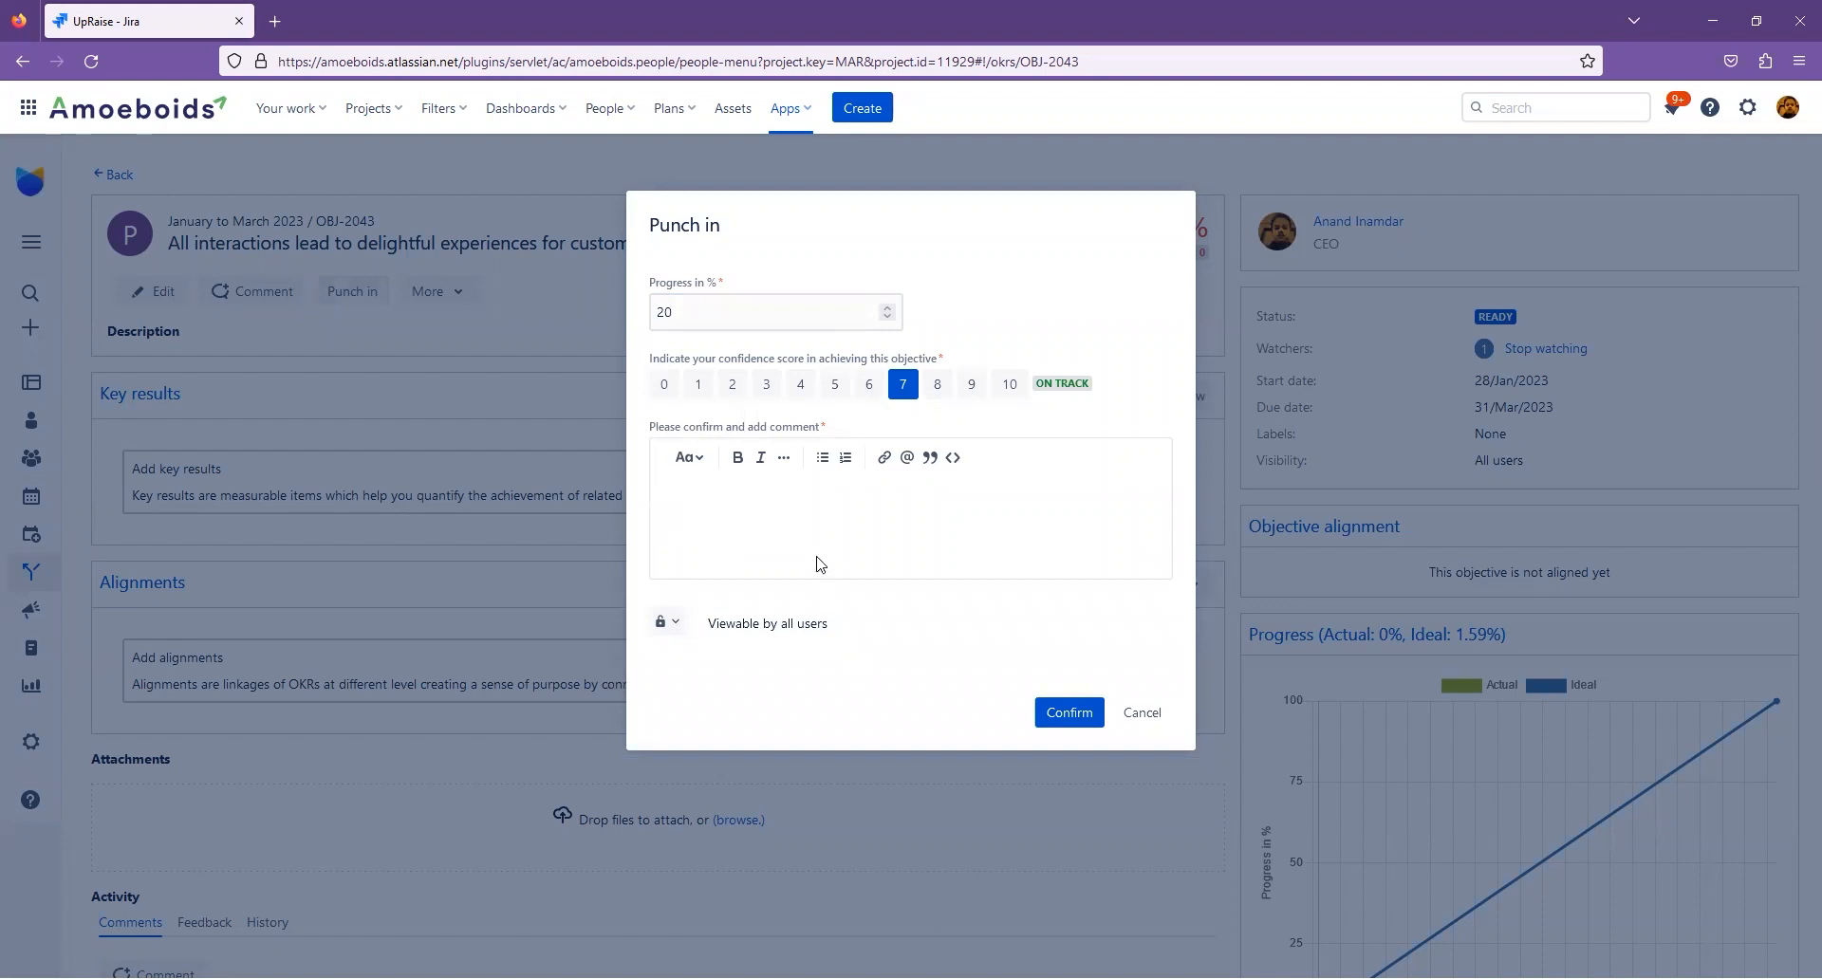
text(I have made )
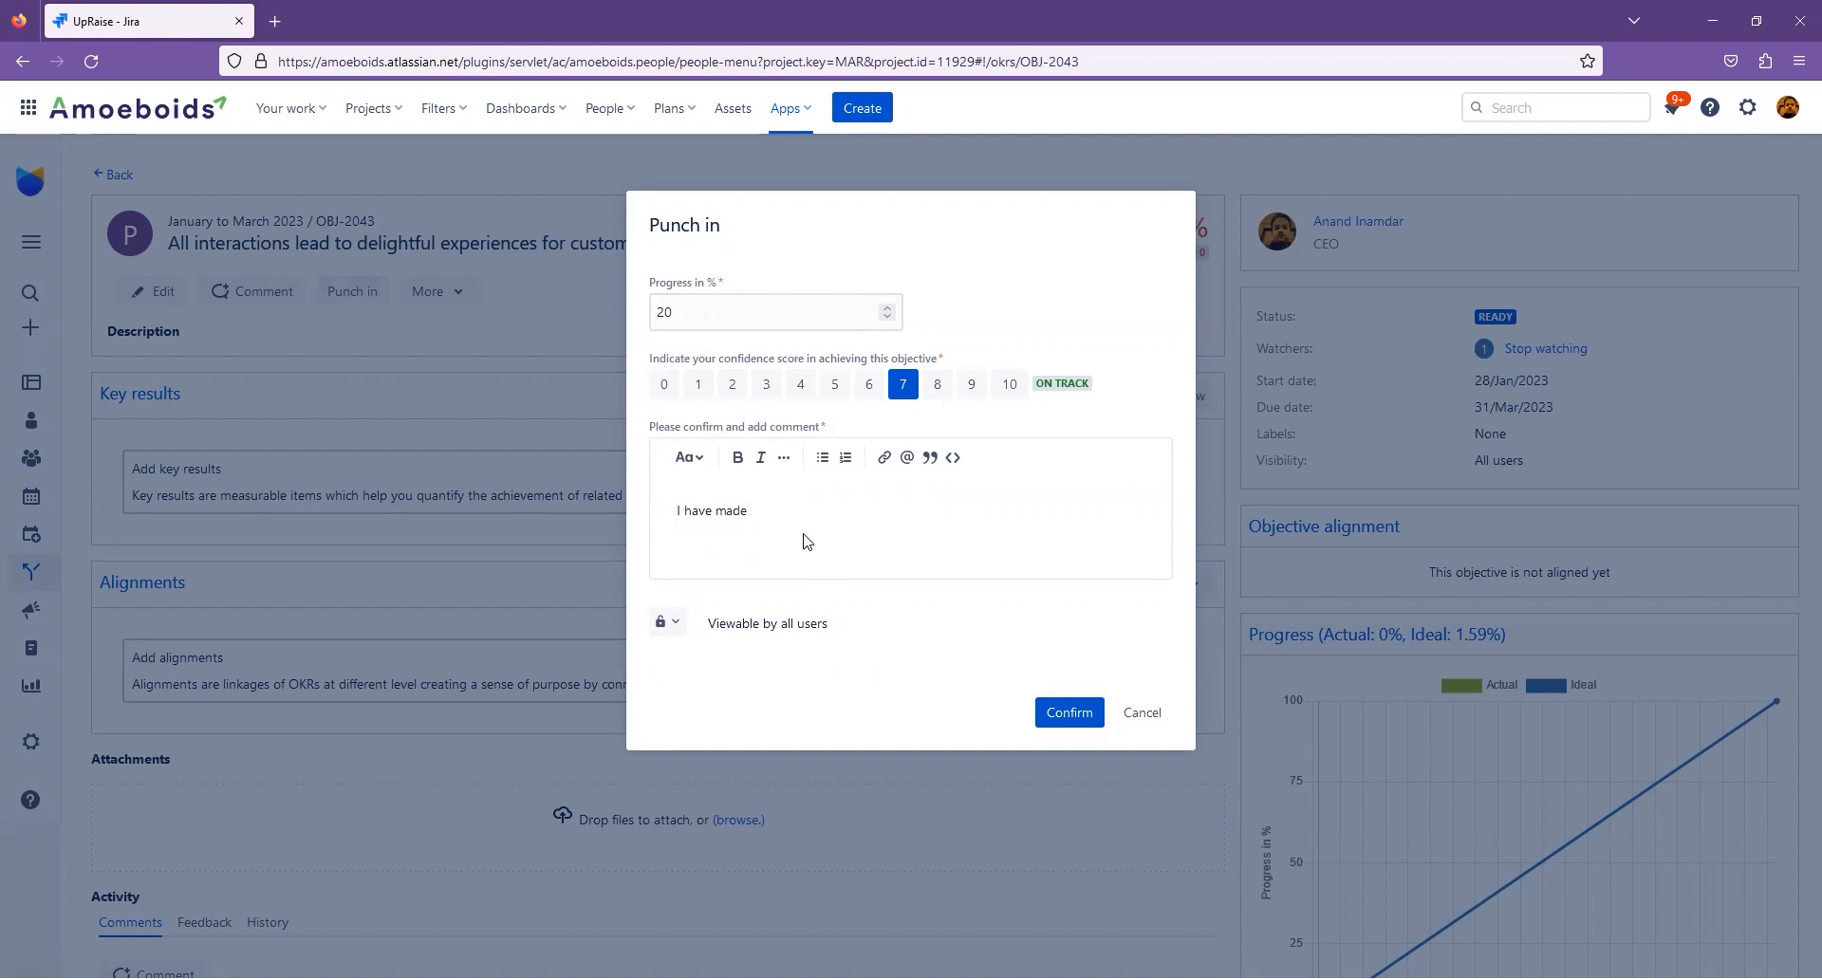
text(progress)
click(1056, 721)
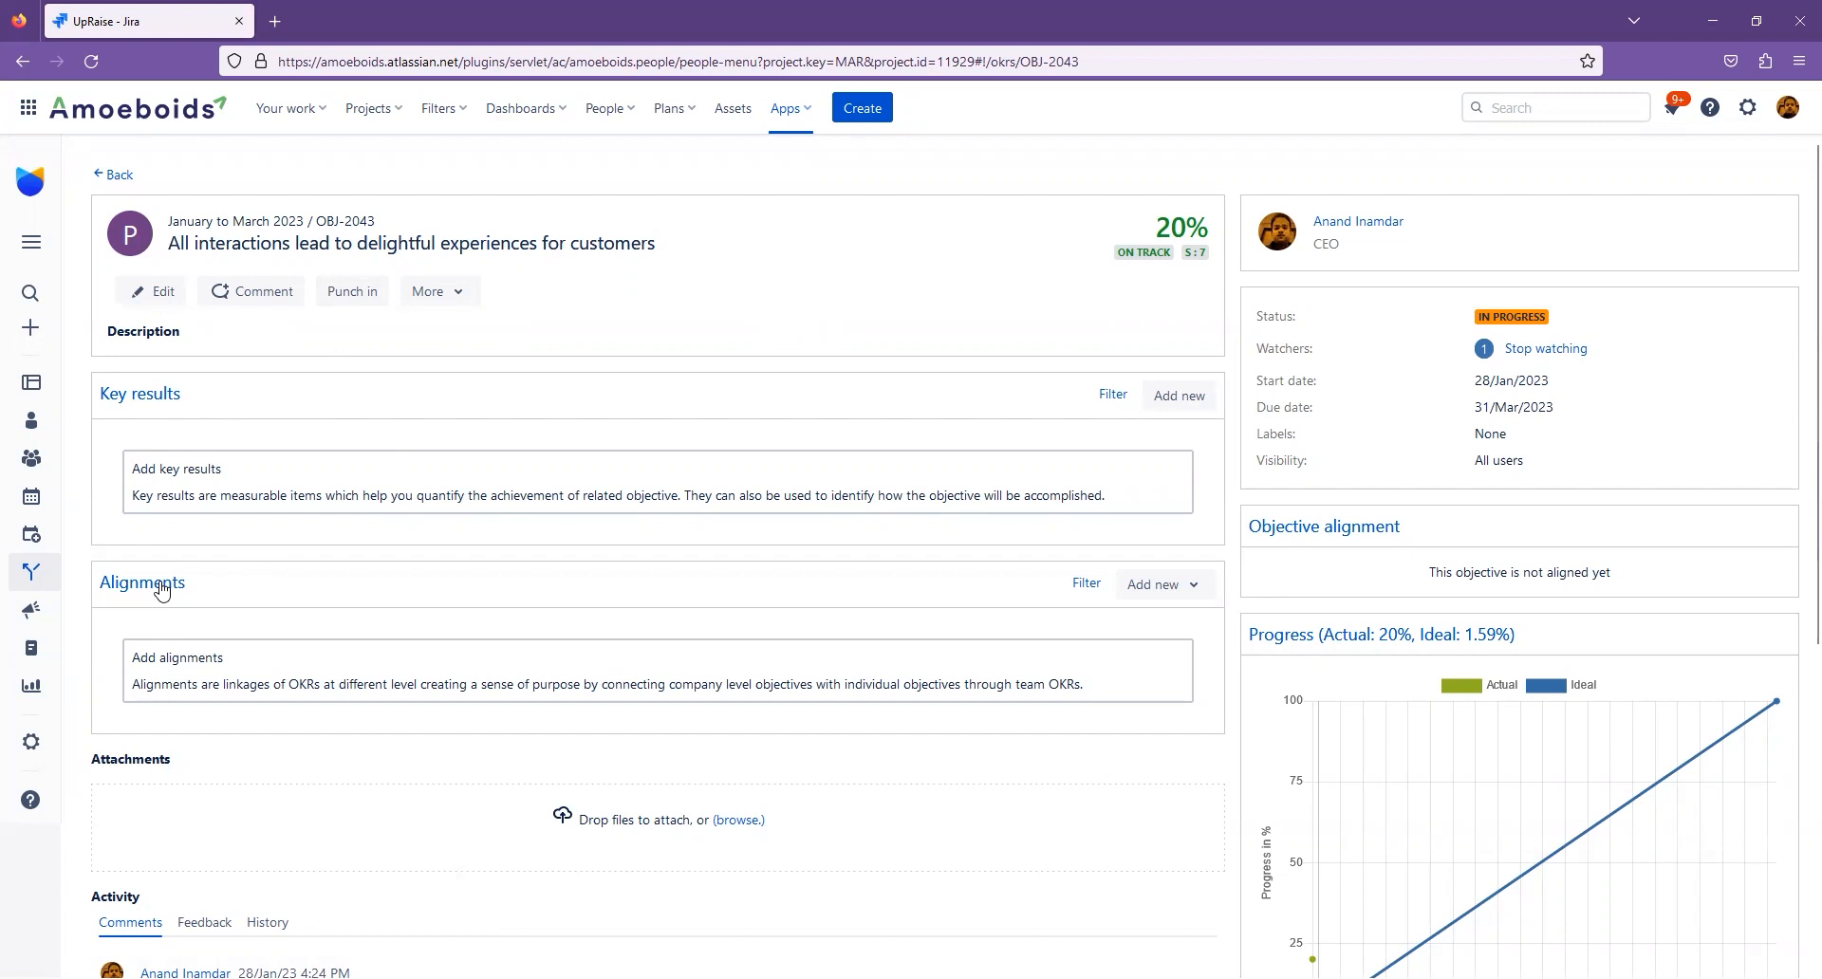
triple_click(461, 246)
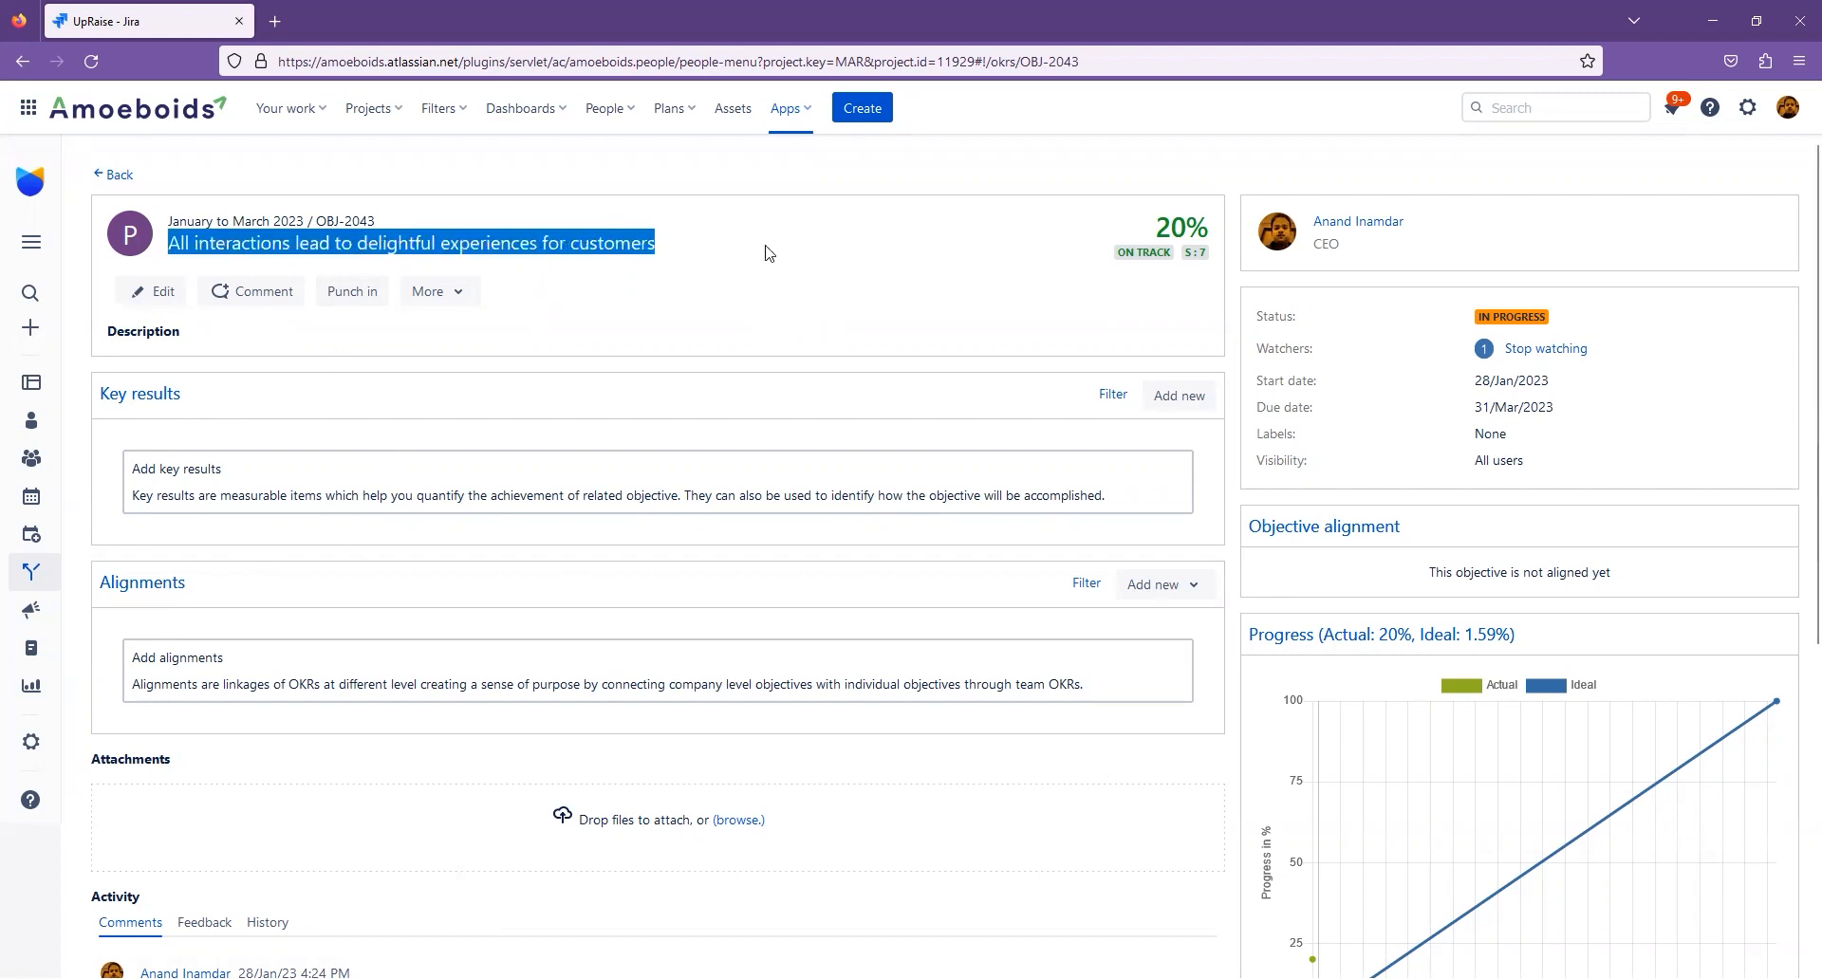
click(757, 300)
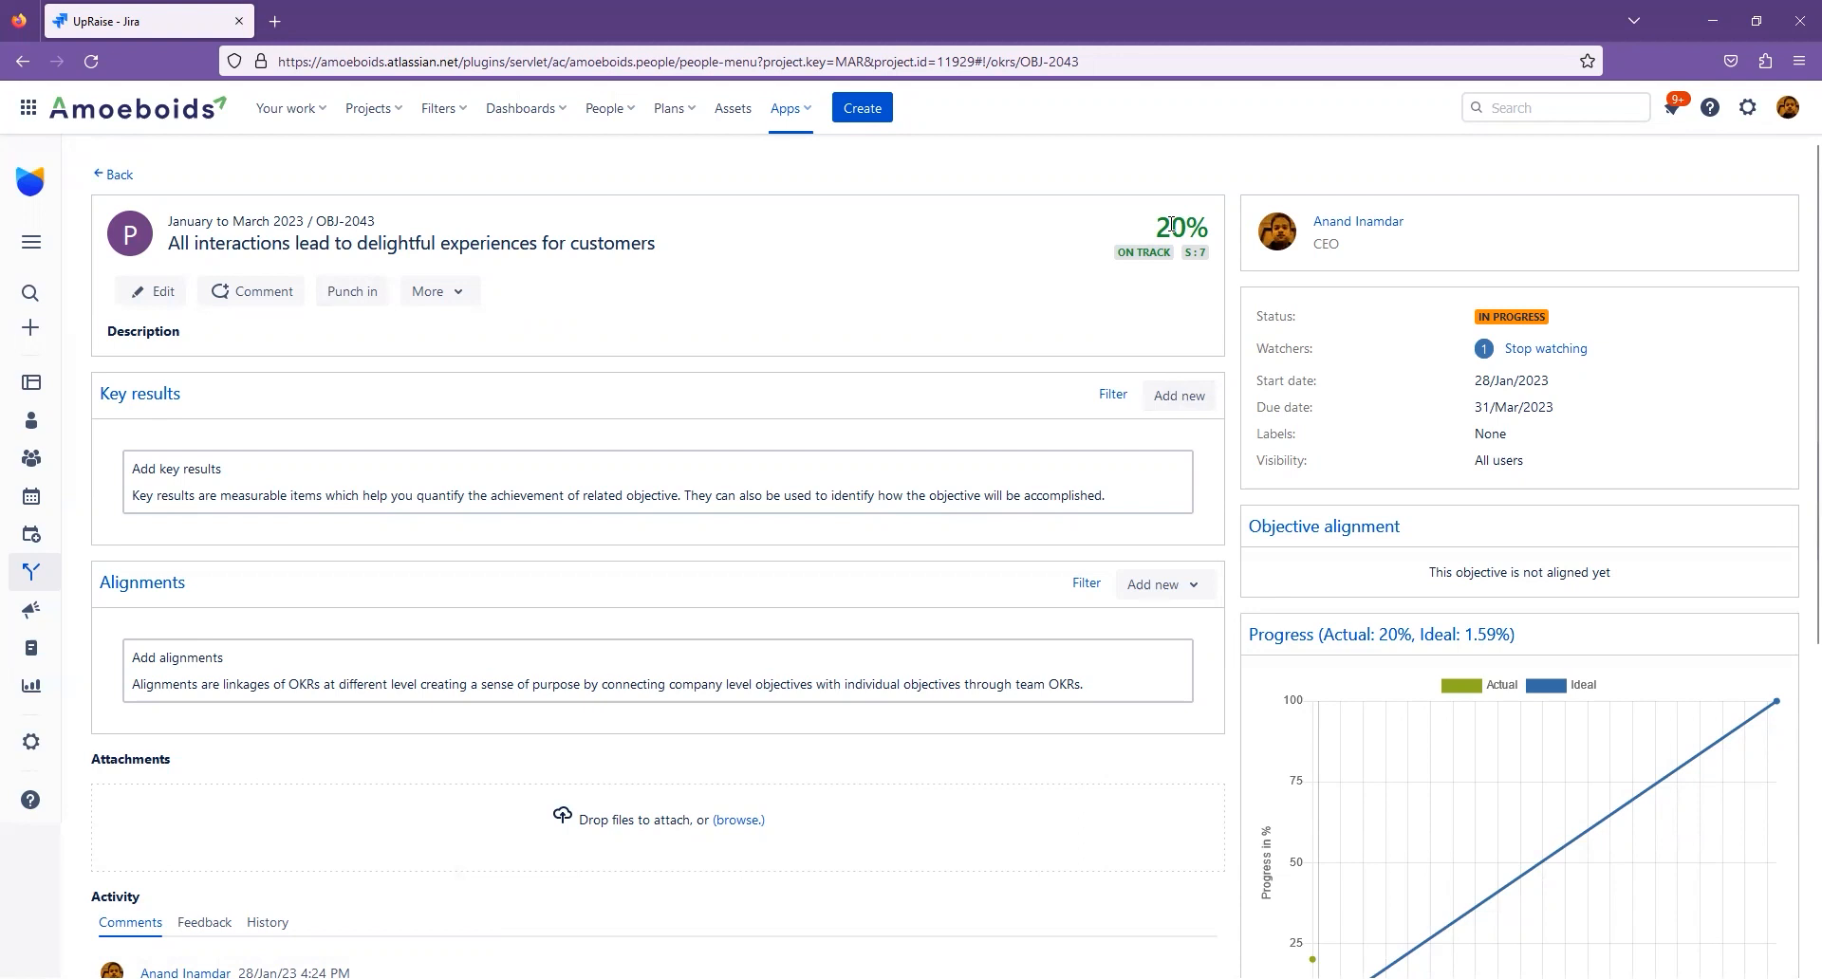
- Start a Metric key result for the objective titled "Customer satisfaction score of 4.5"
click(1191, 401)
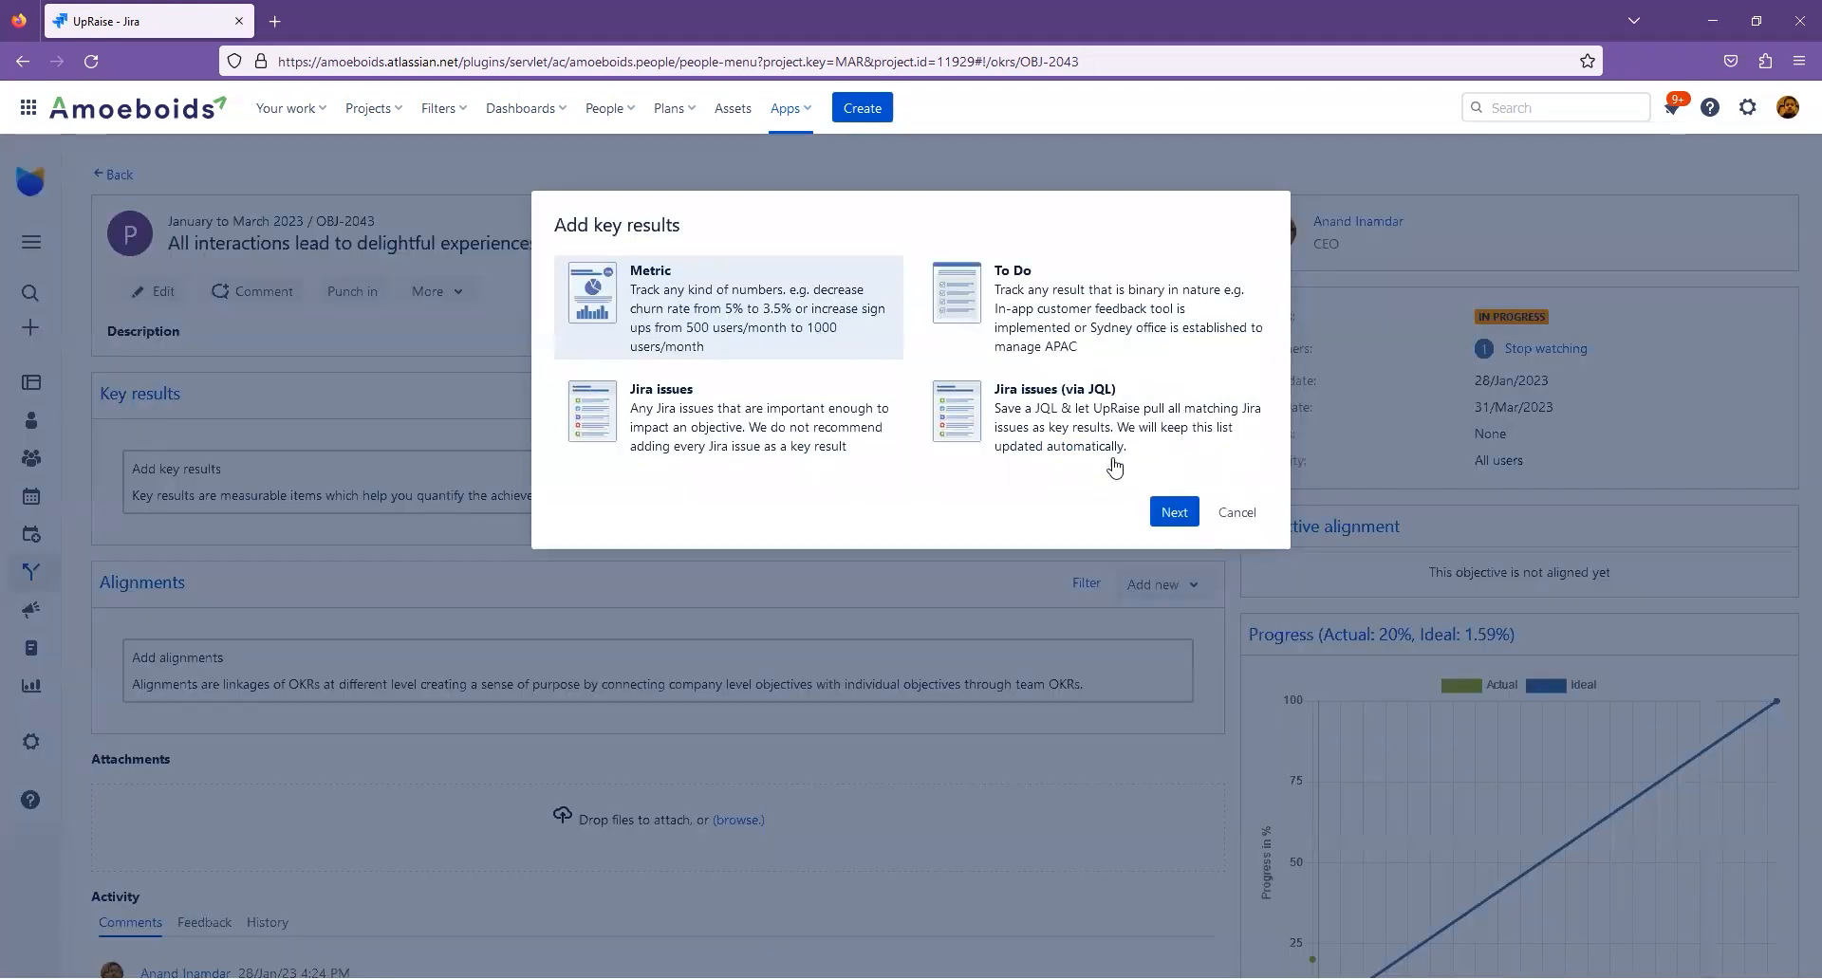
click(1169, 514)
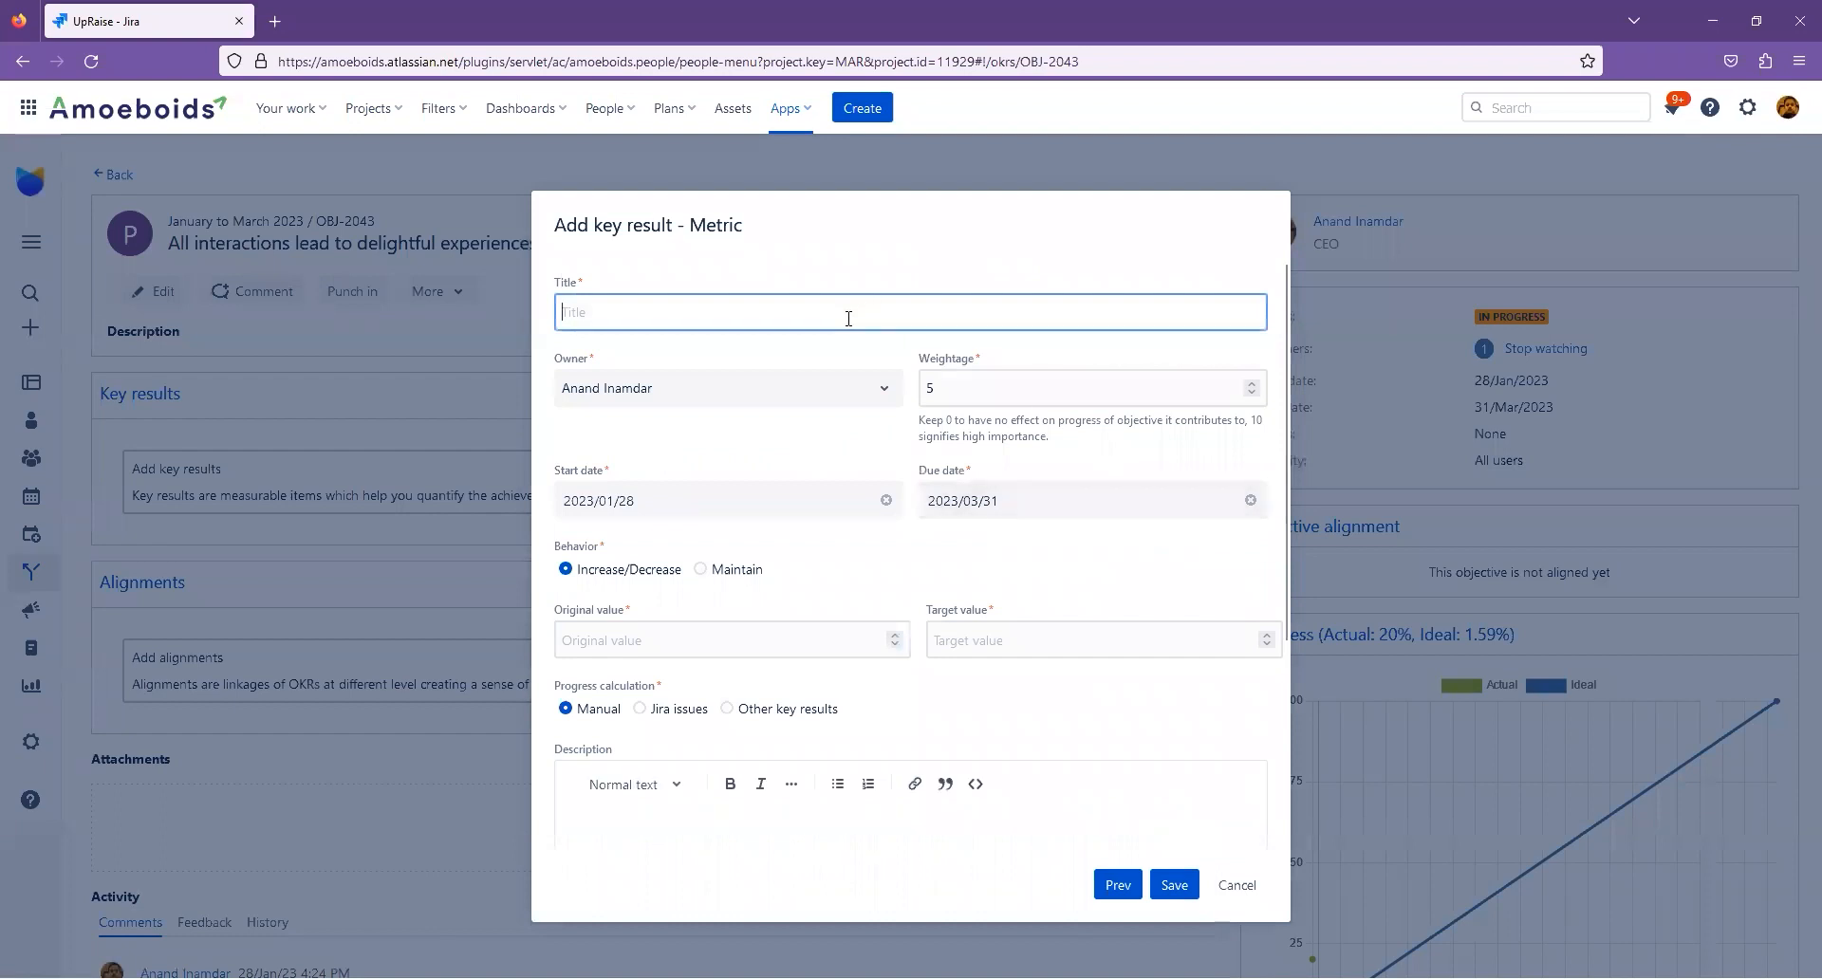
text(Customer )
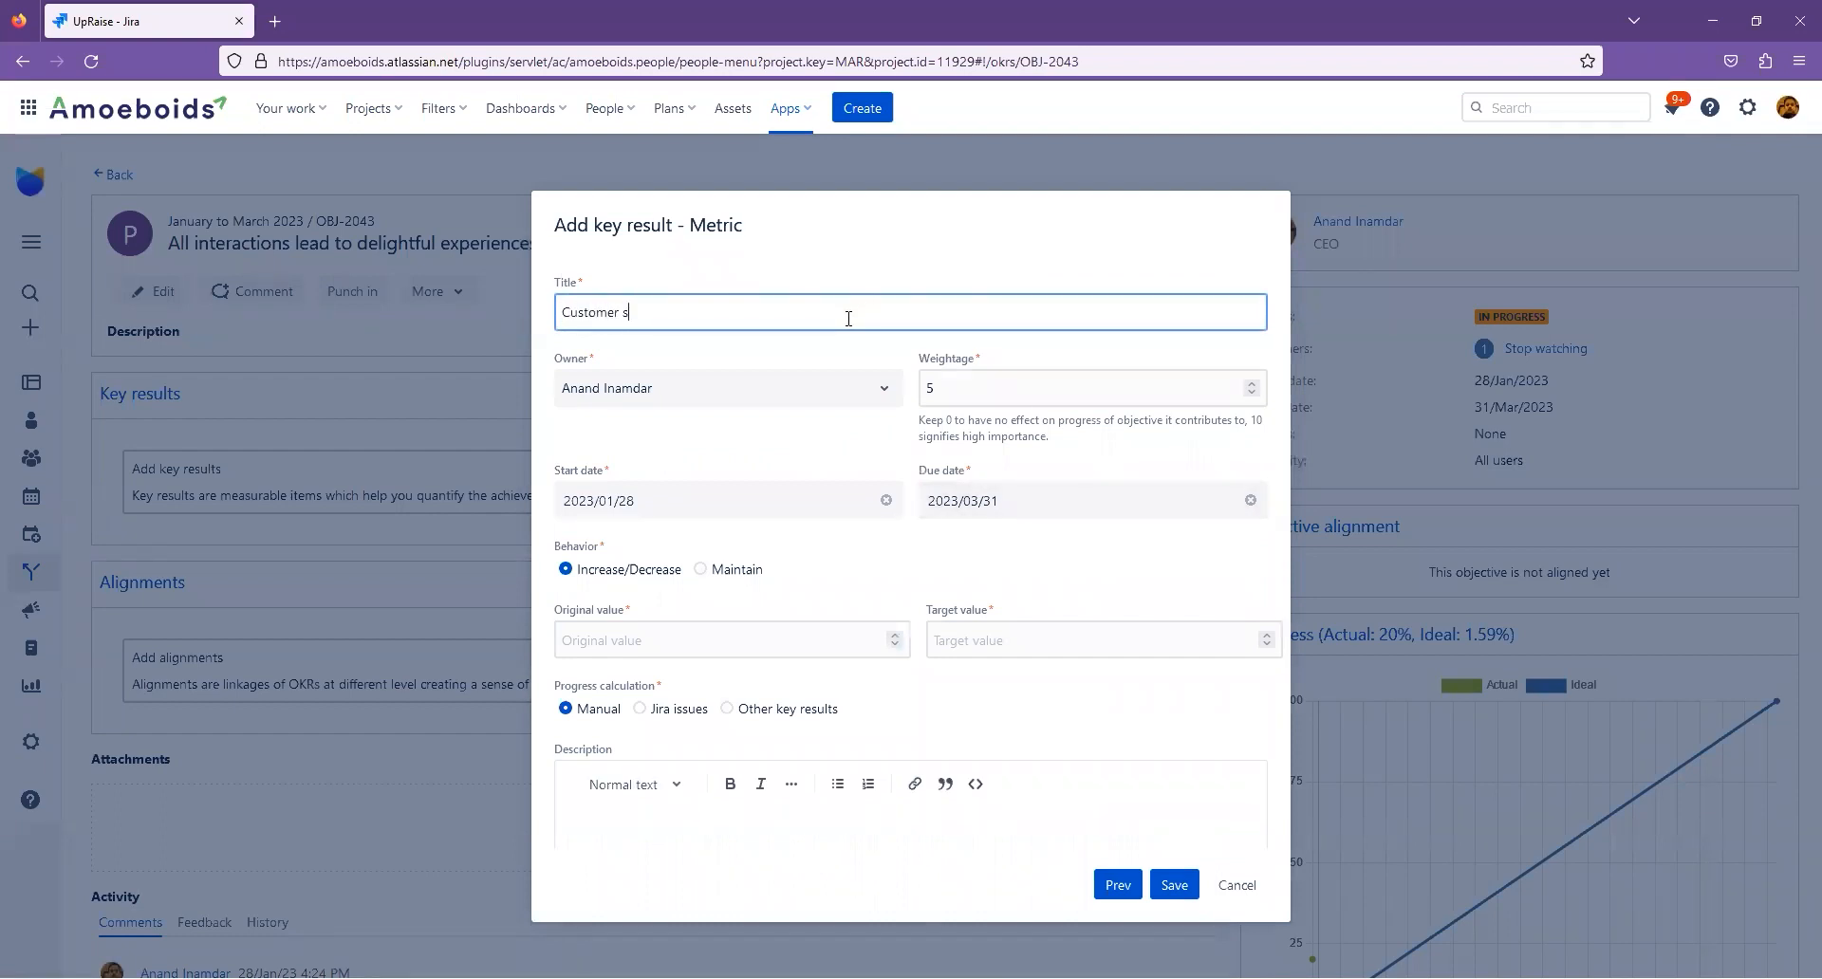
text(satisfaction score)
text( of)
text( 4/)
text(.5)
- Set the metric's original value to 0 and target value to 4.5, and save the key result
click(776, 642)
text(0)
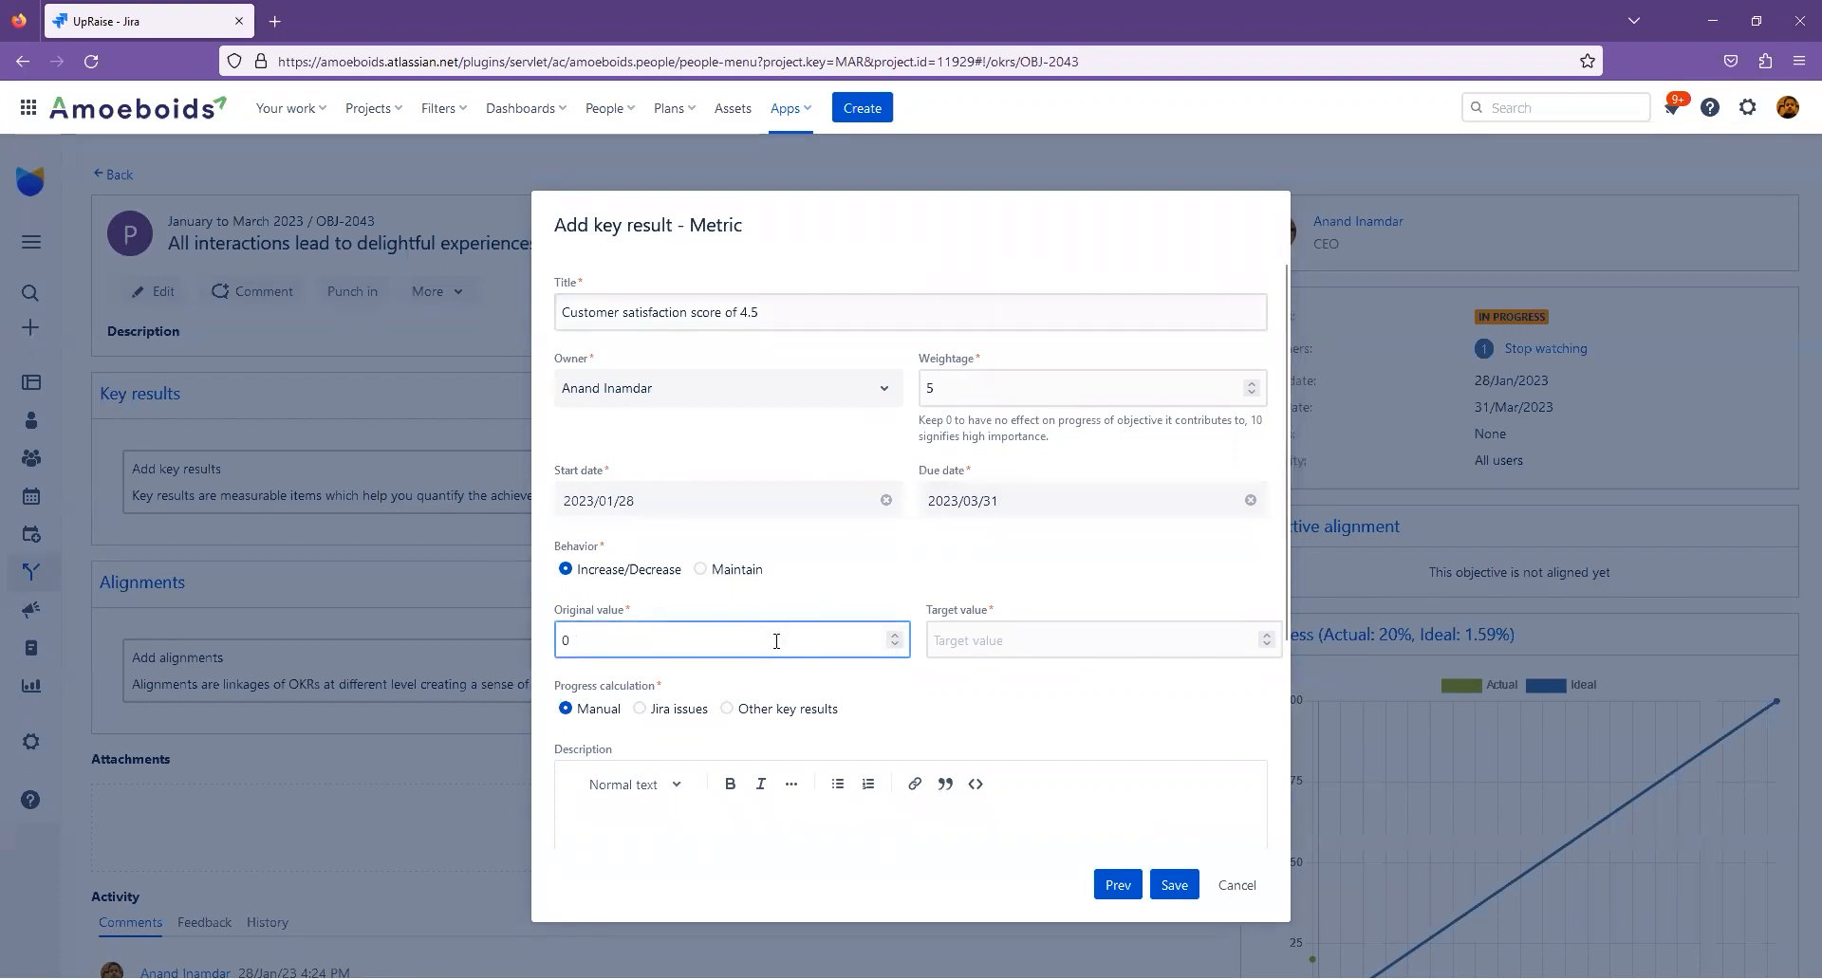
key(Tab)
text(4.5)
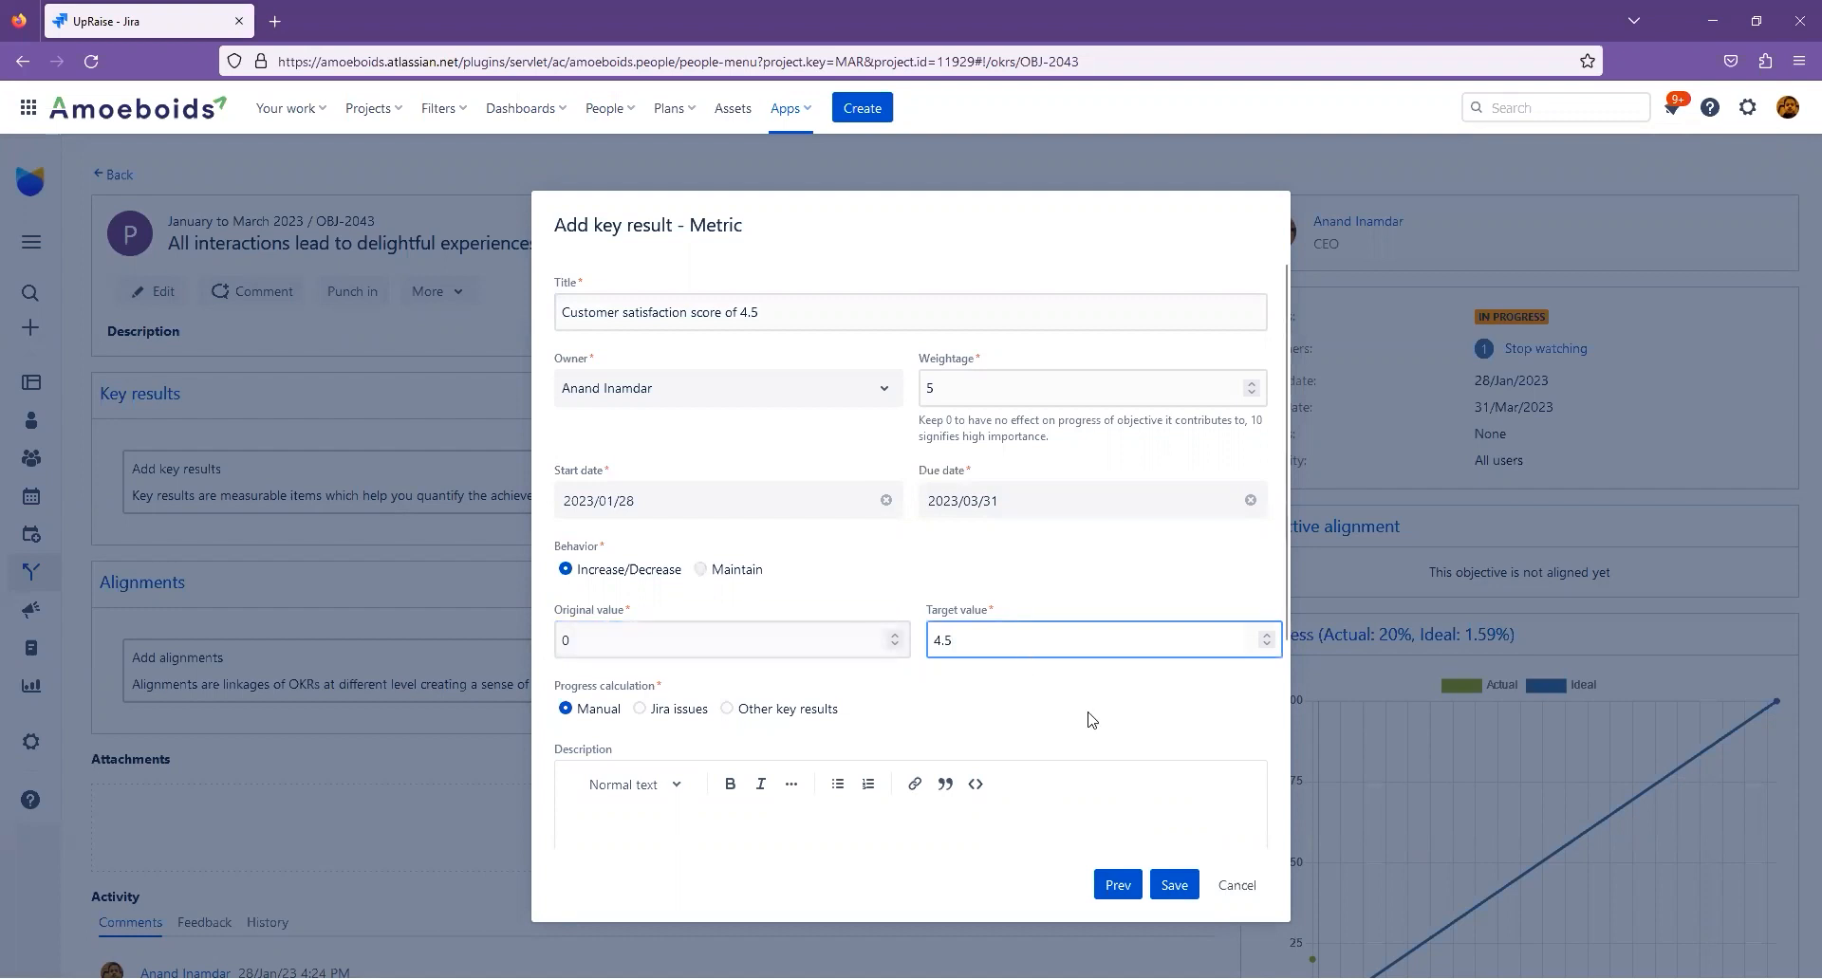
scroll(1092, 721, down, 2)
scroll(1092, 722, up, 2)
click(1186, 892)
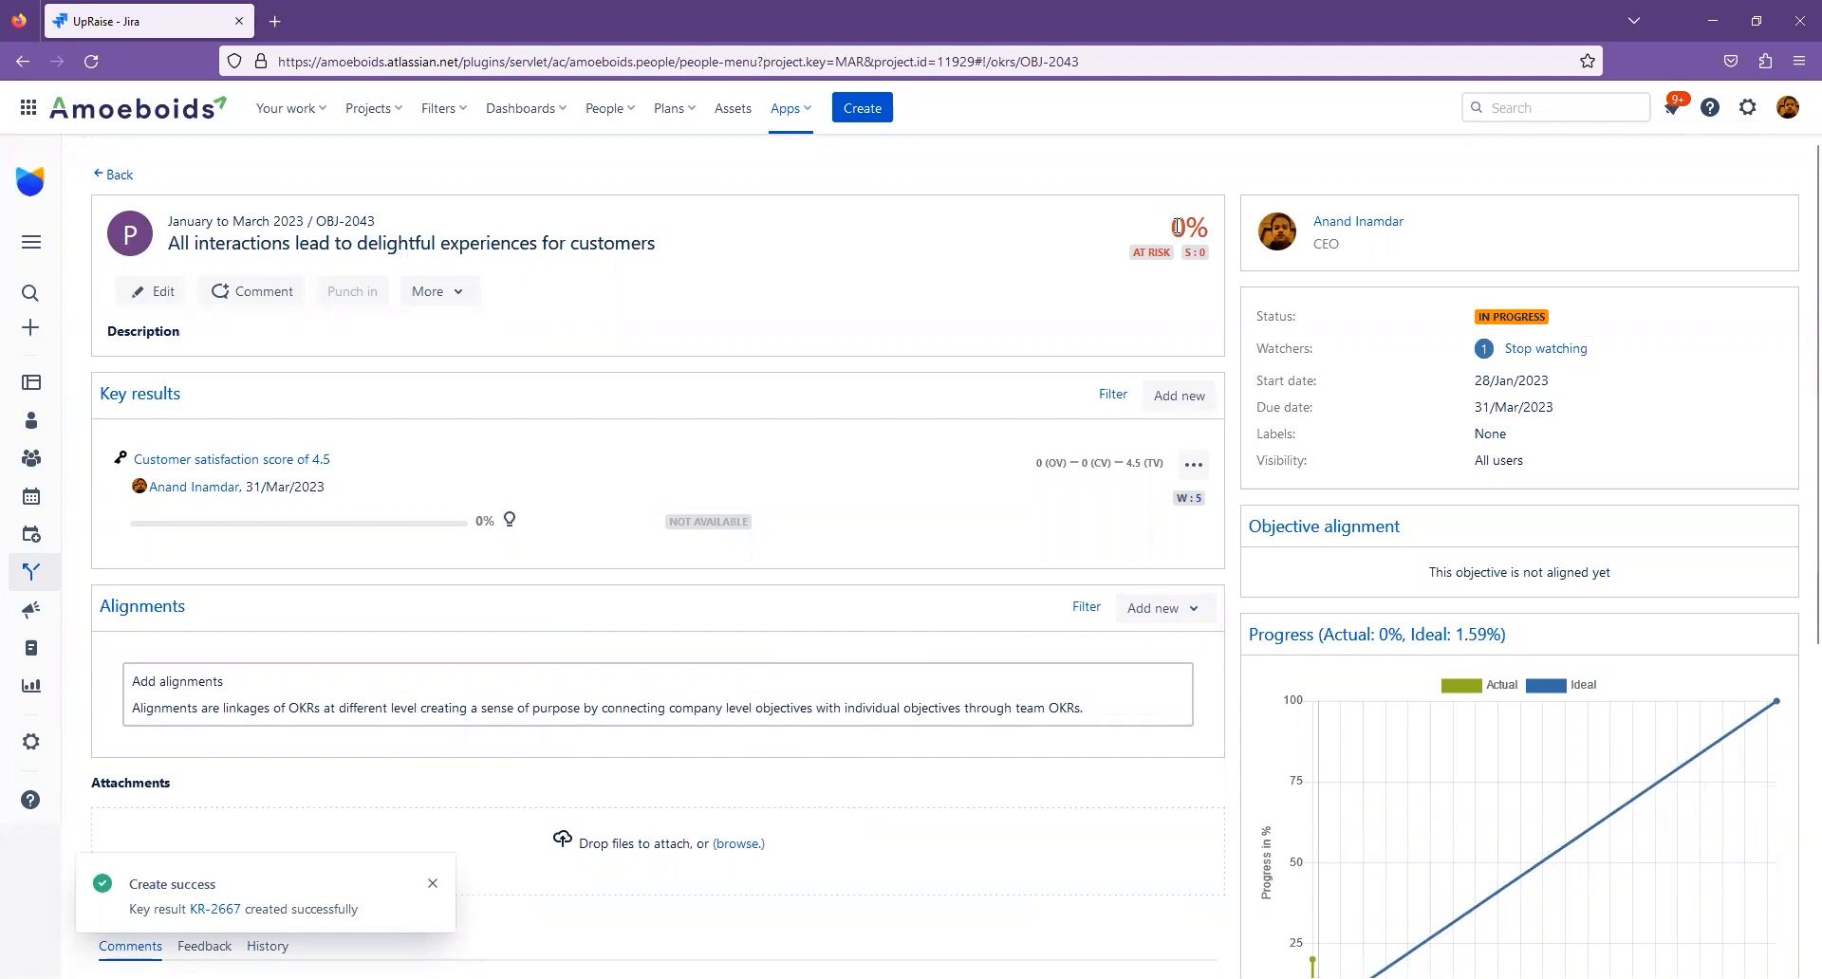
drag(1177, 227, 1203, 227)
click(1149, 287)
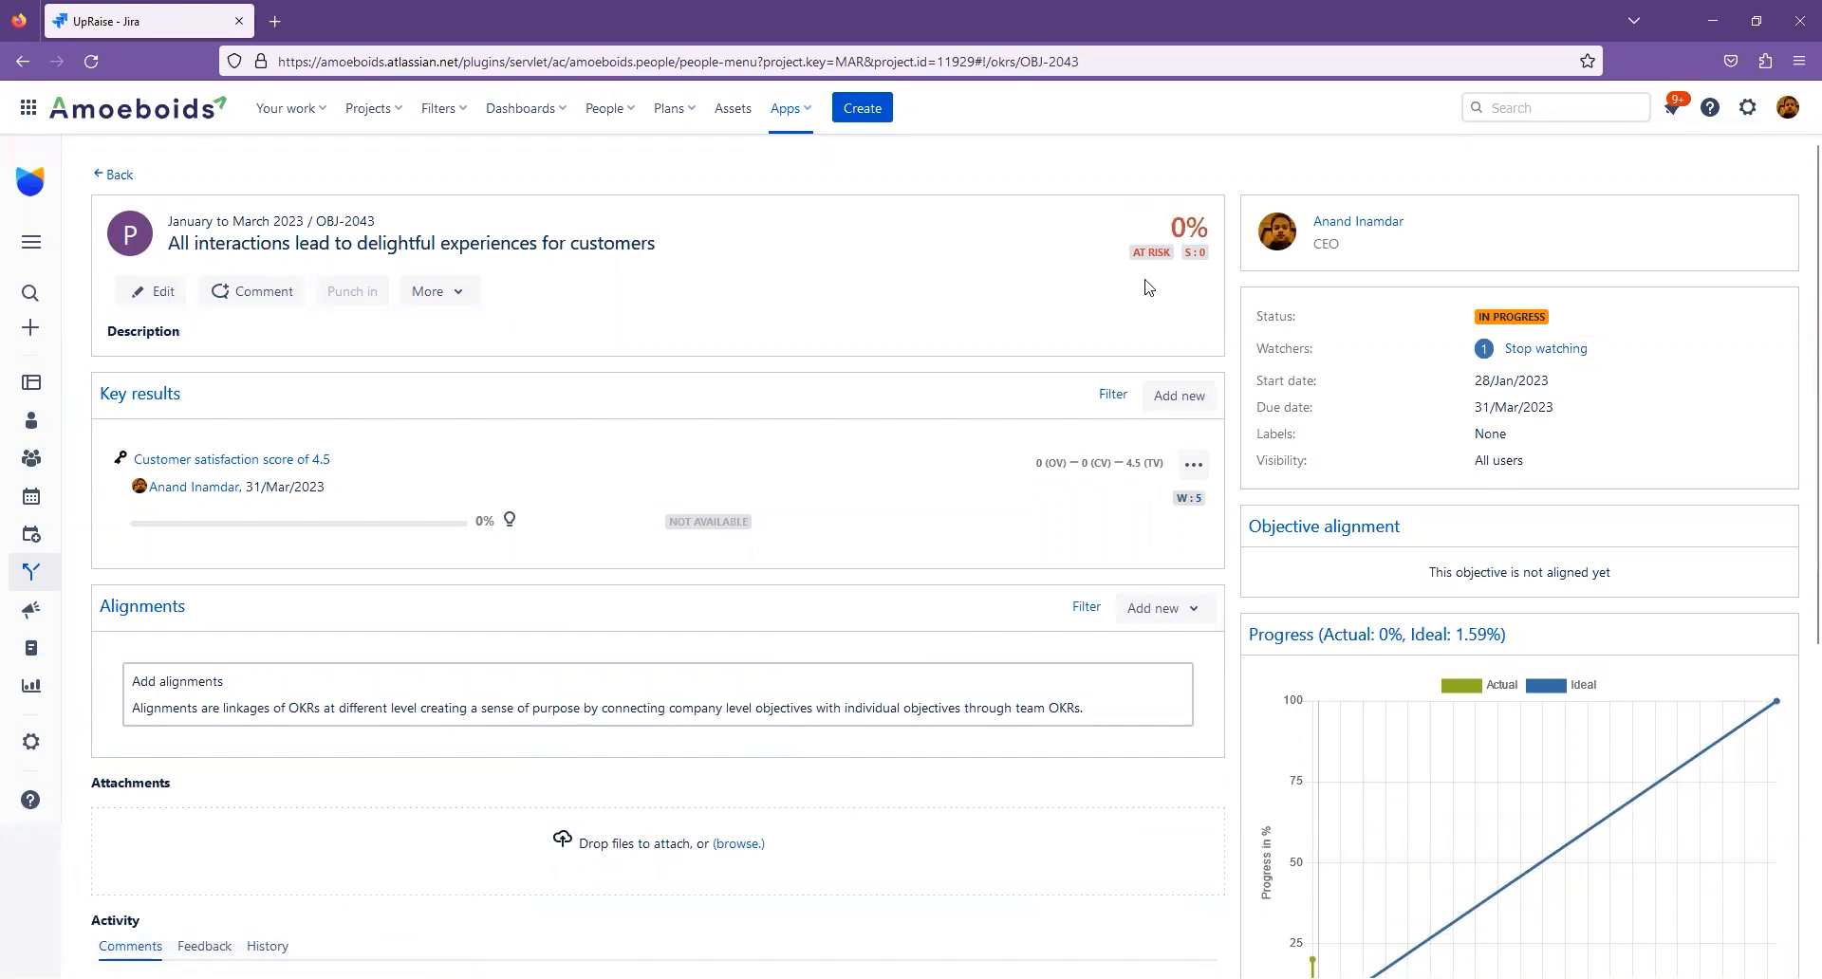
drag(1133, 254, 1194, 249)
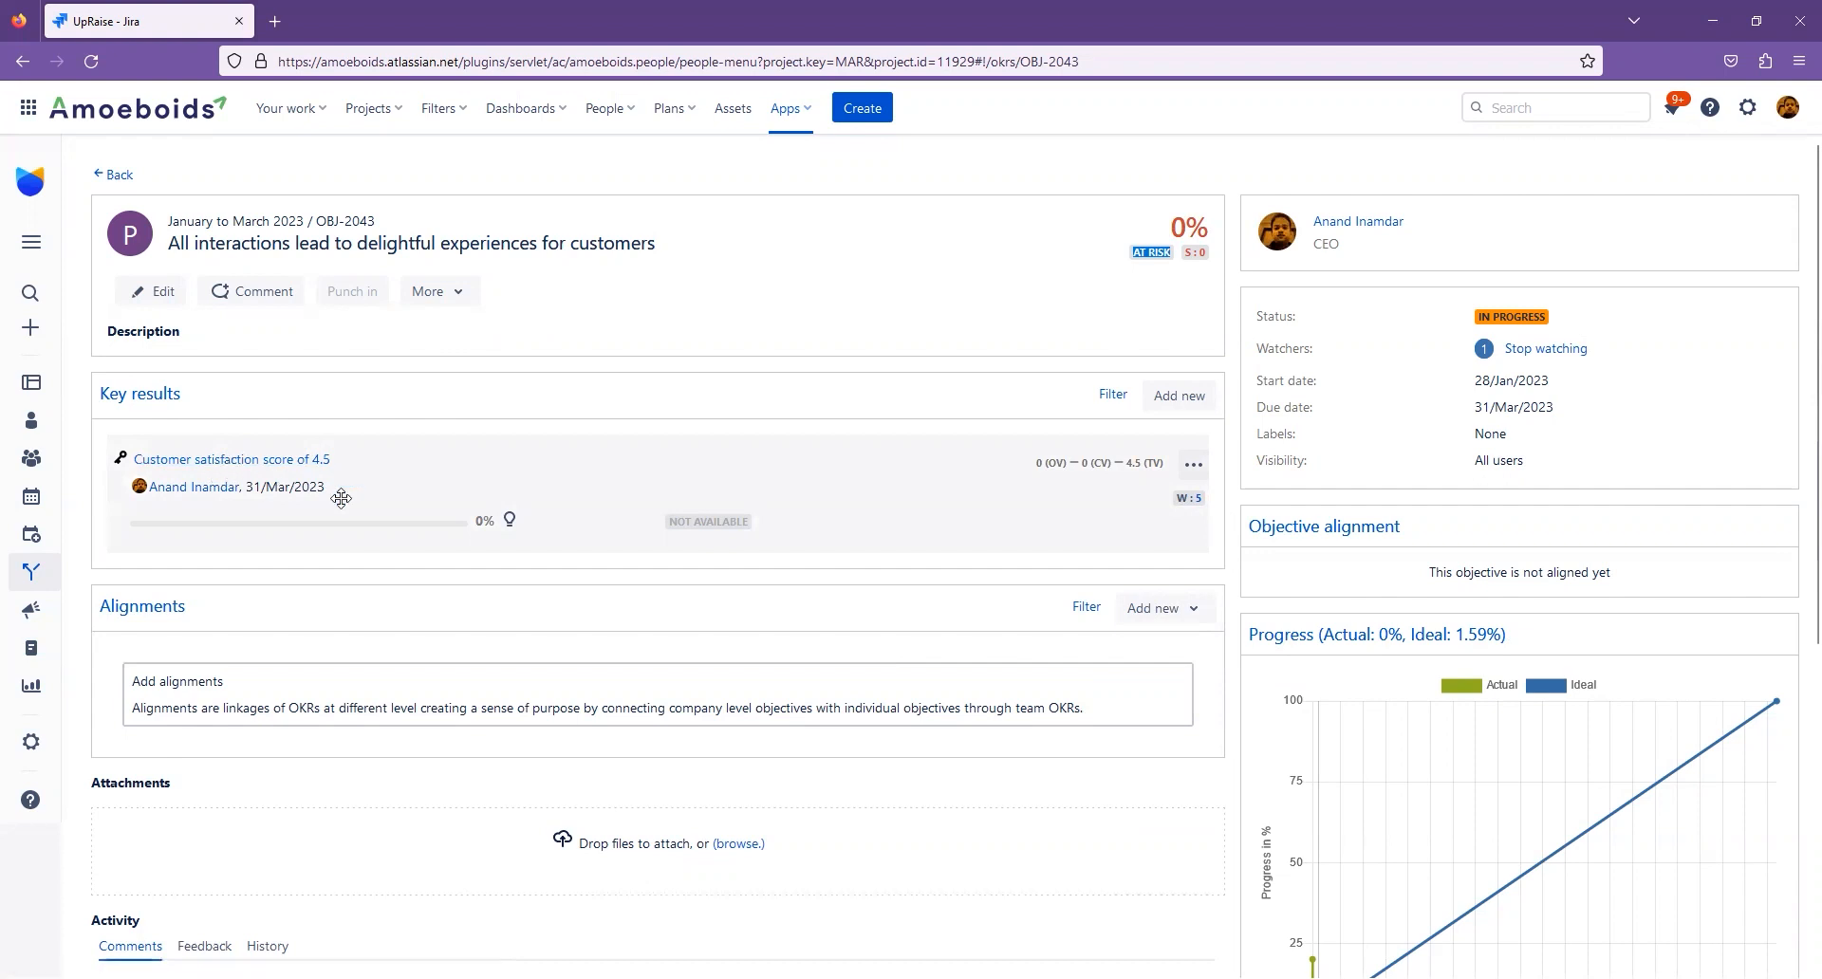
double_click(1175, 228)
triple_click(1175, 228)
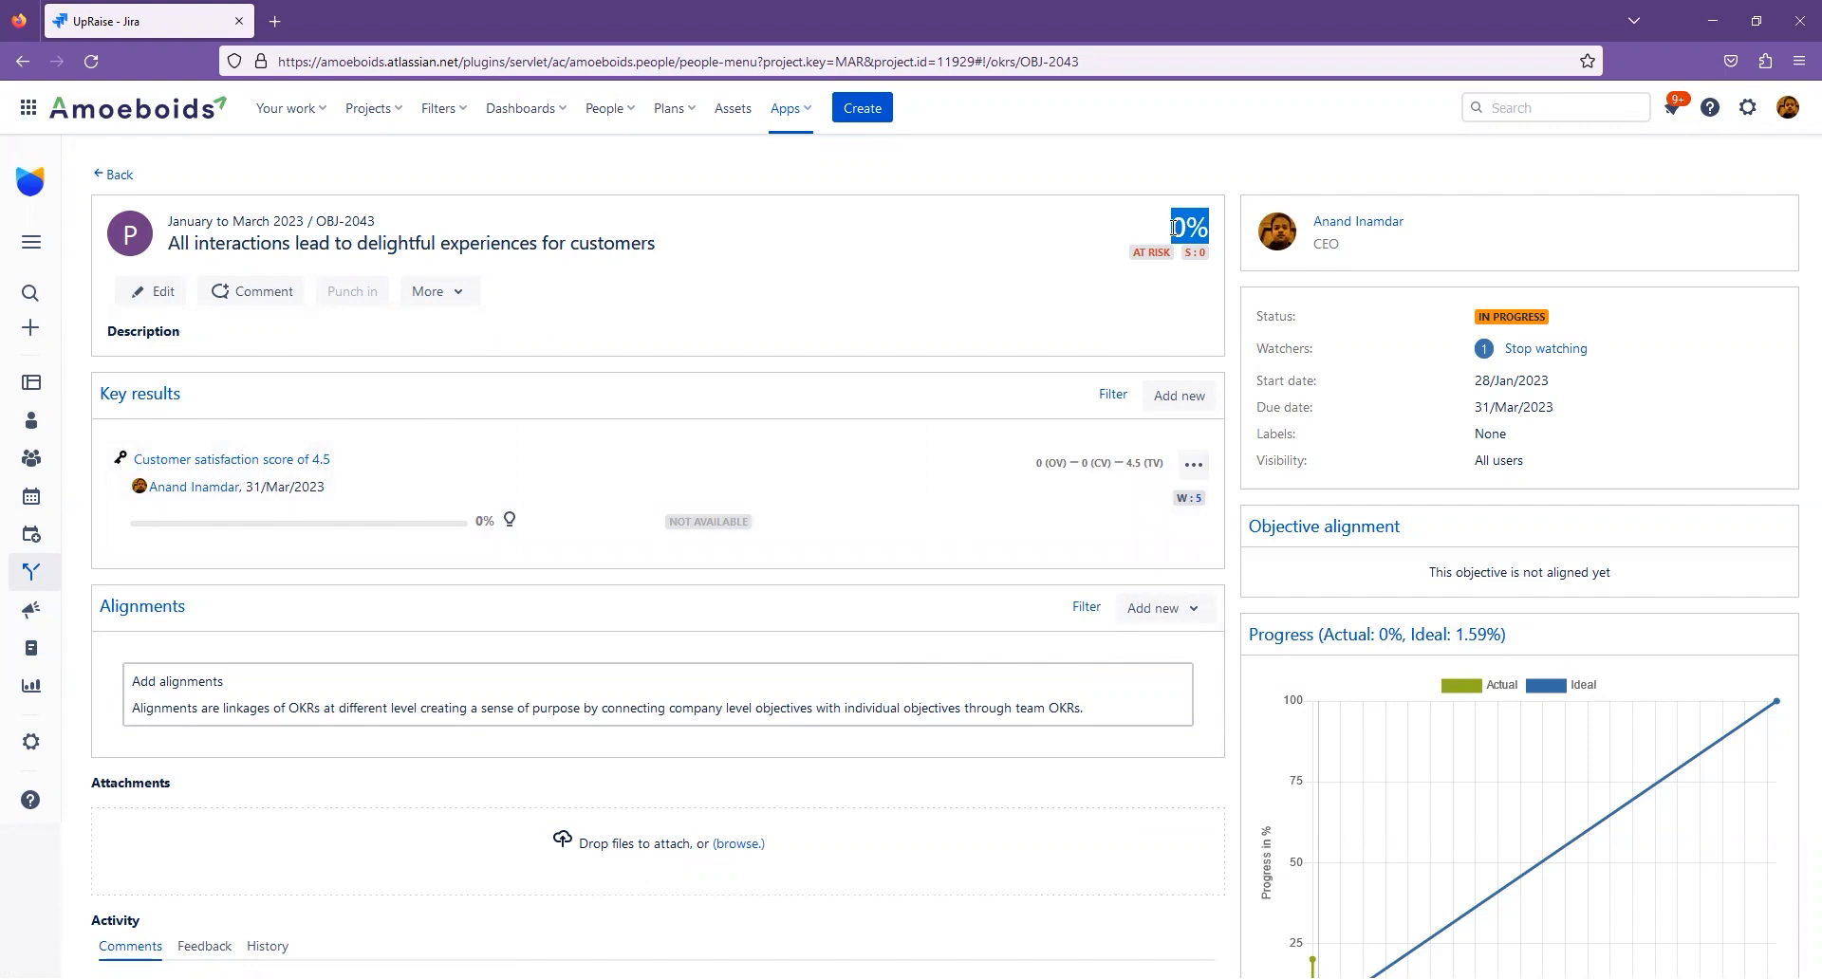
- Set the weightage of the customer satisfaction key result to 0
click(1200, 506)
click(797, 526)
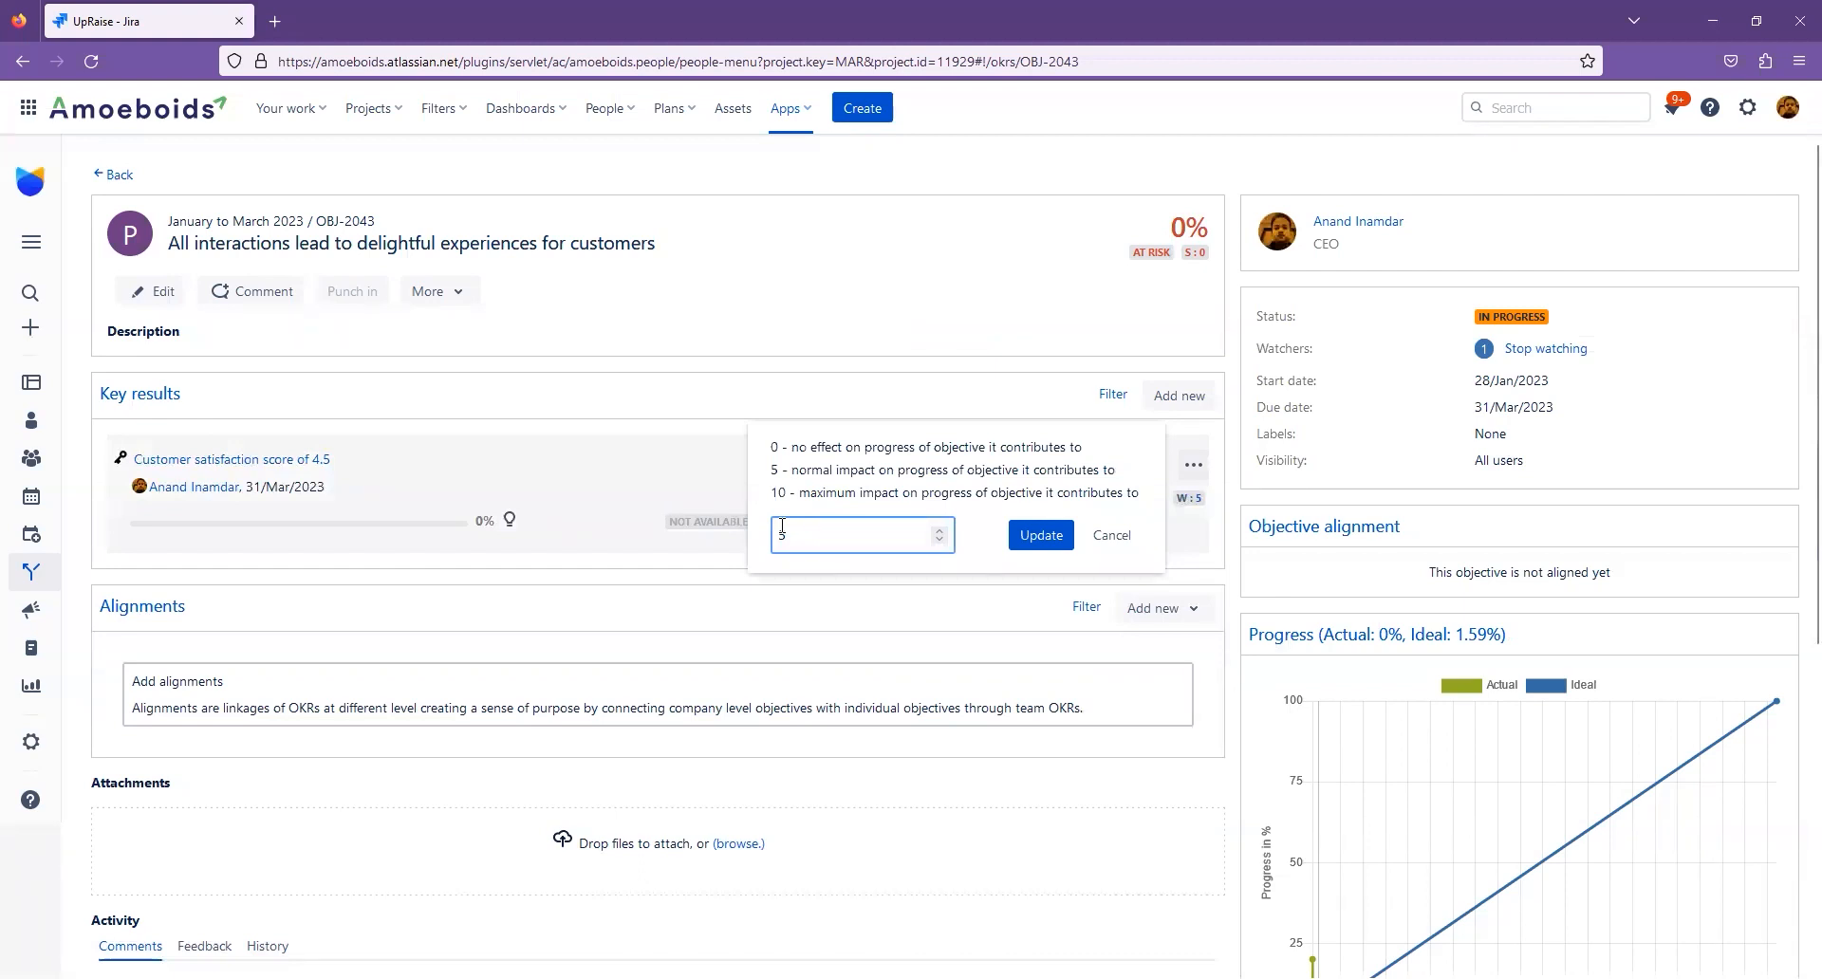
key(BackSpace)
text(0)
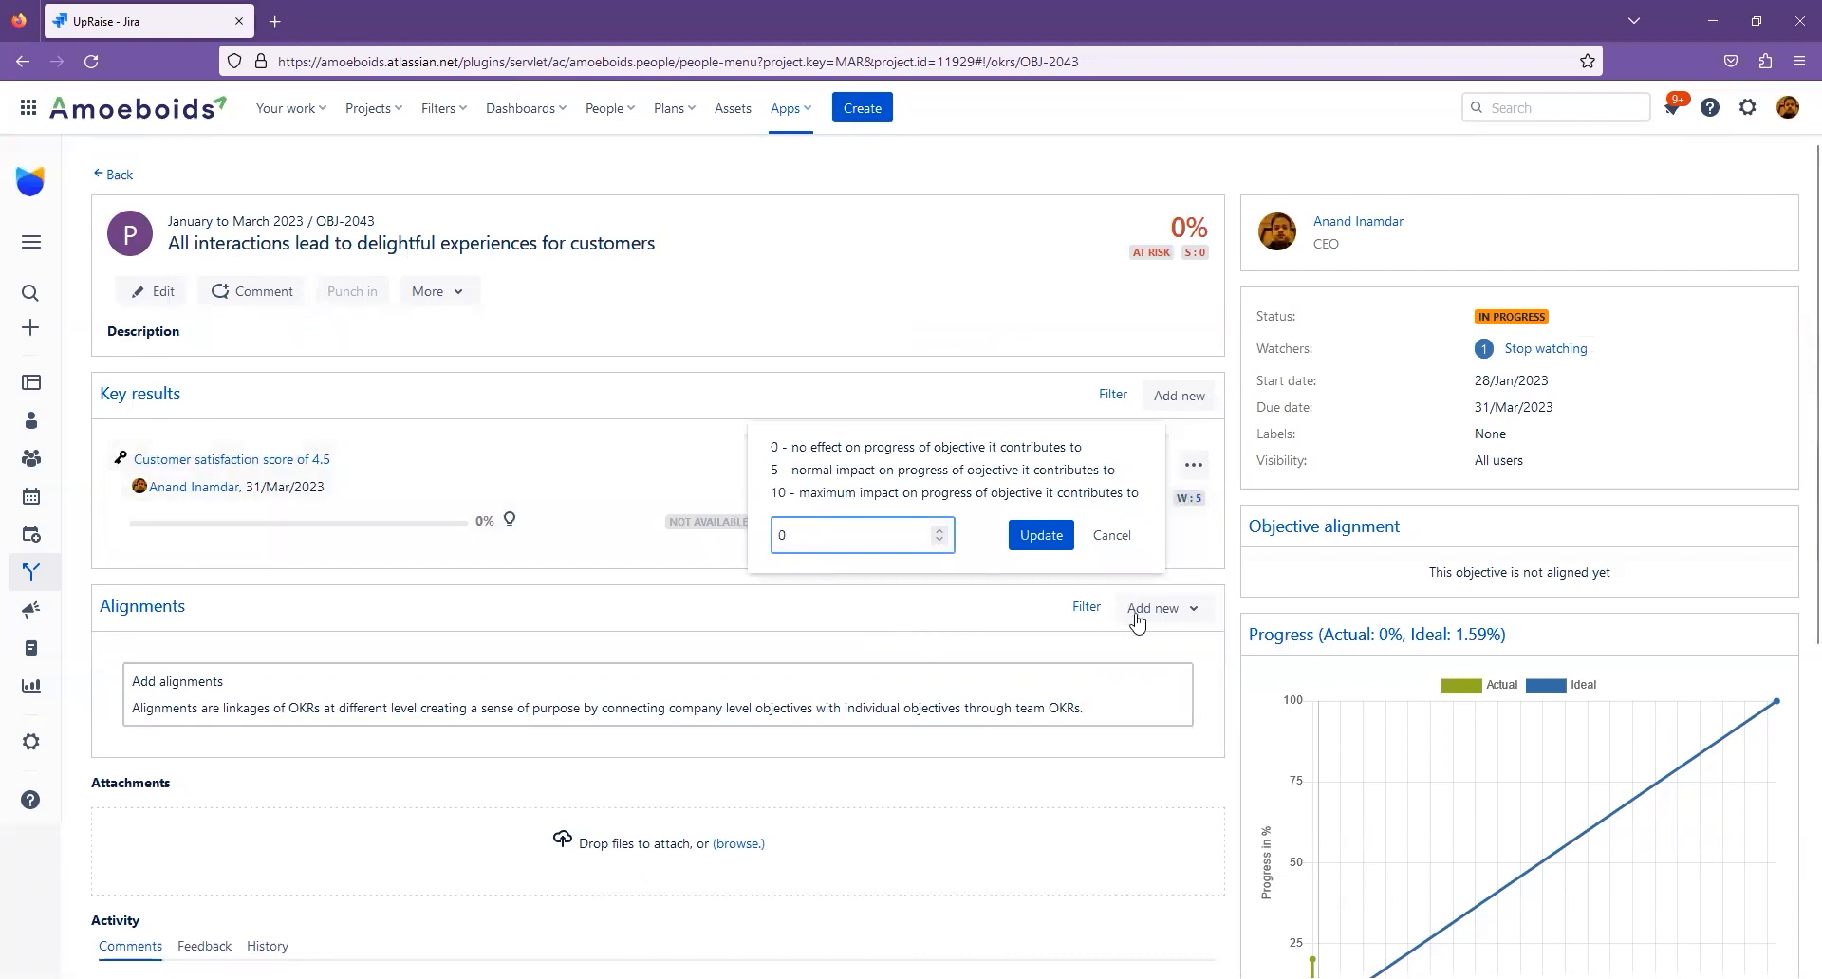
click(1042, 536)
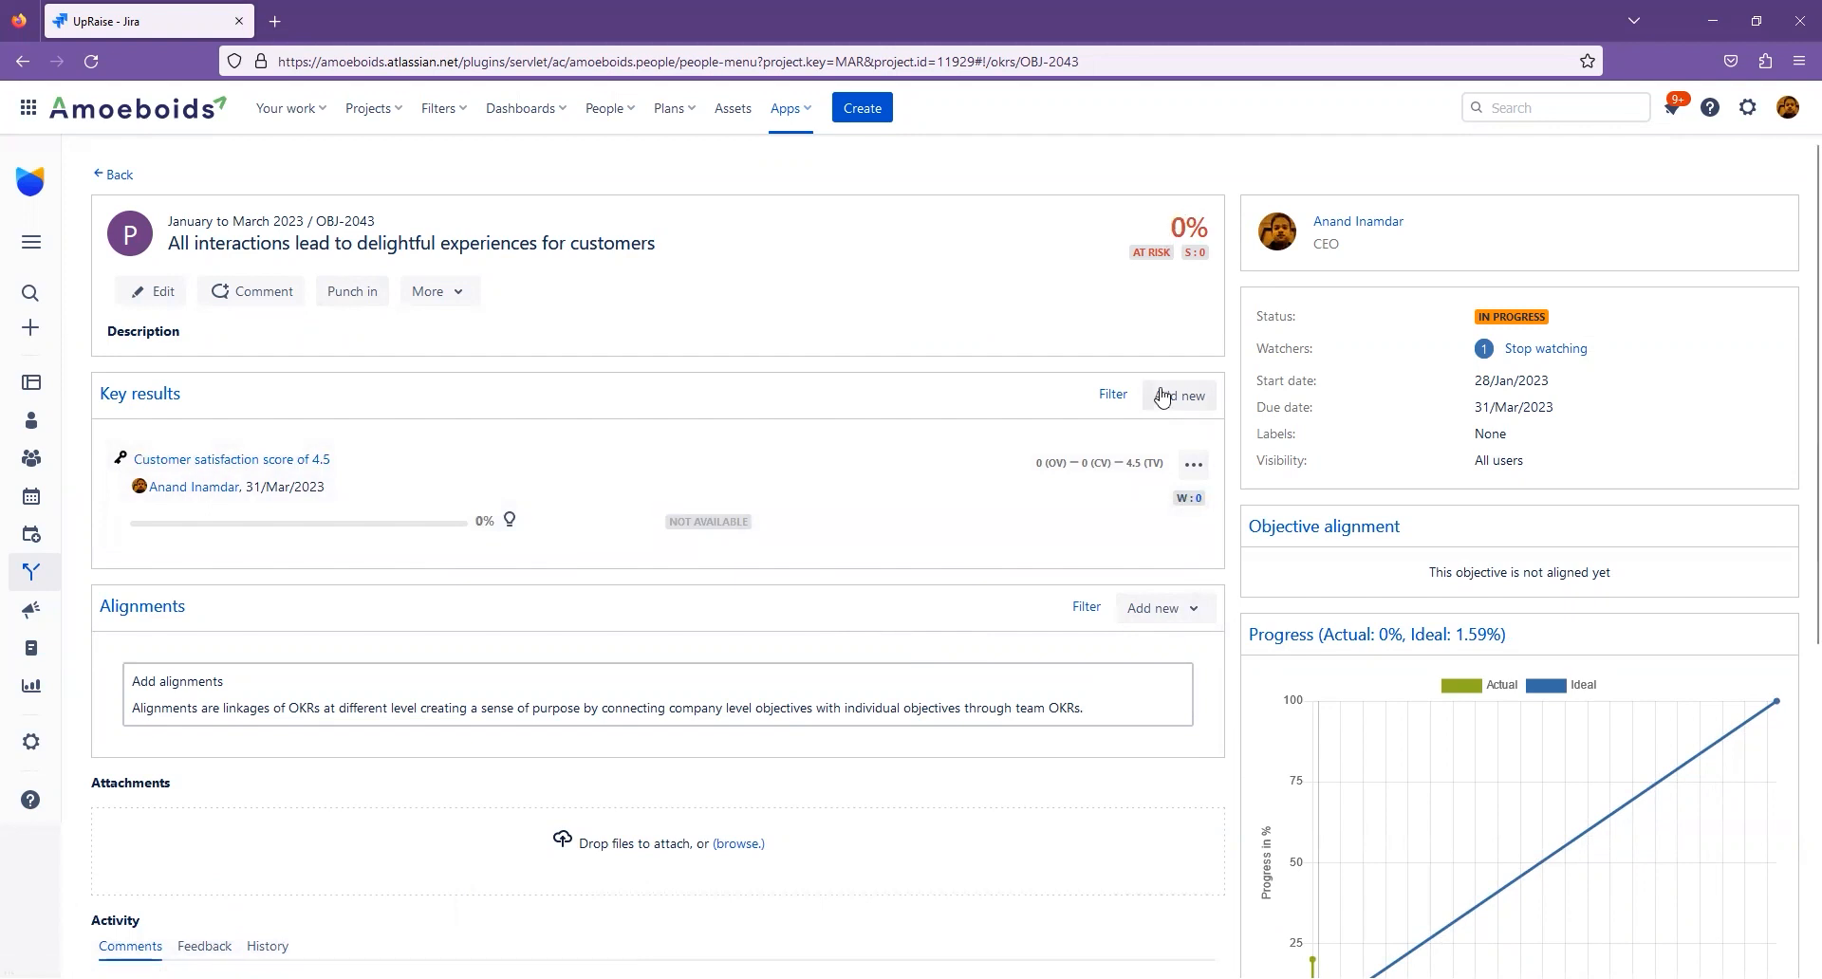
- Restore the customer satisfaction key result's weightage to 5
click(1190, 500)
click(858, 539)
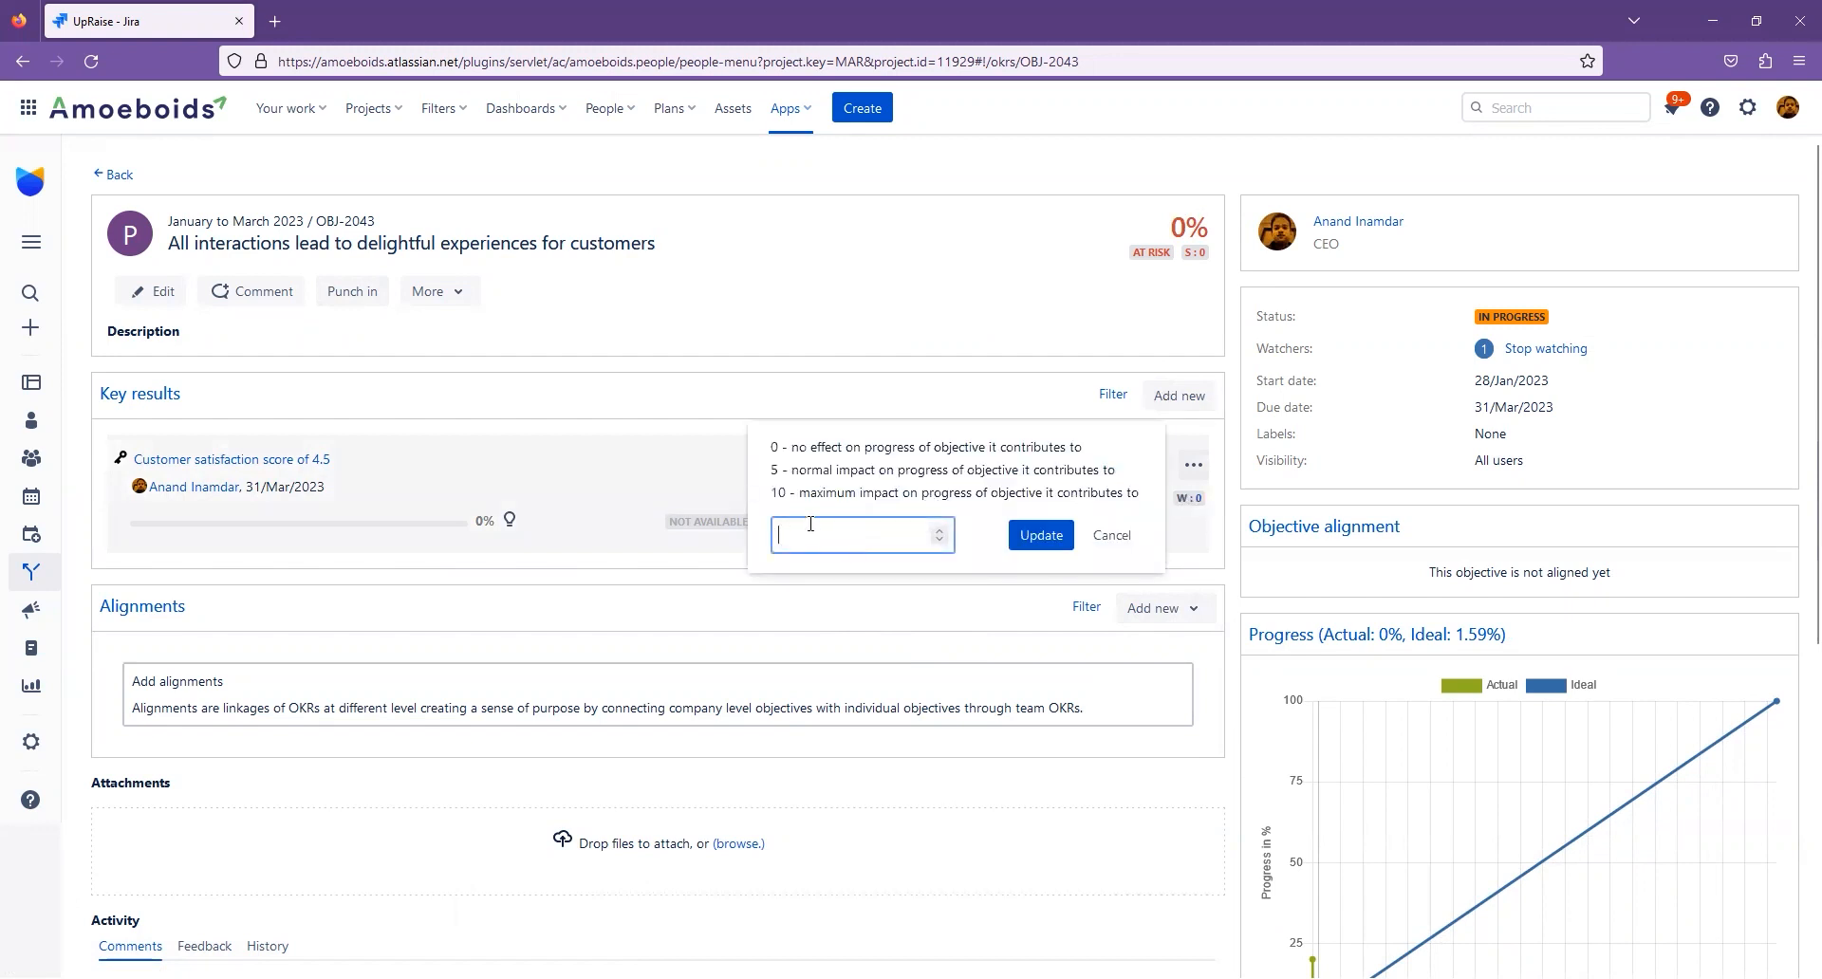
text(5)
click(1041, 536)
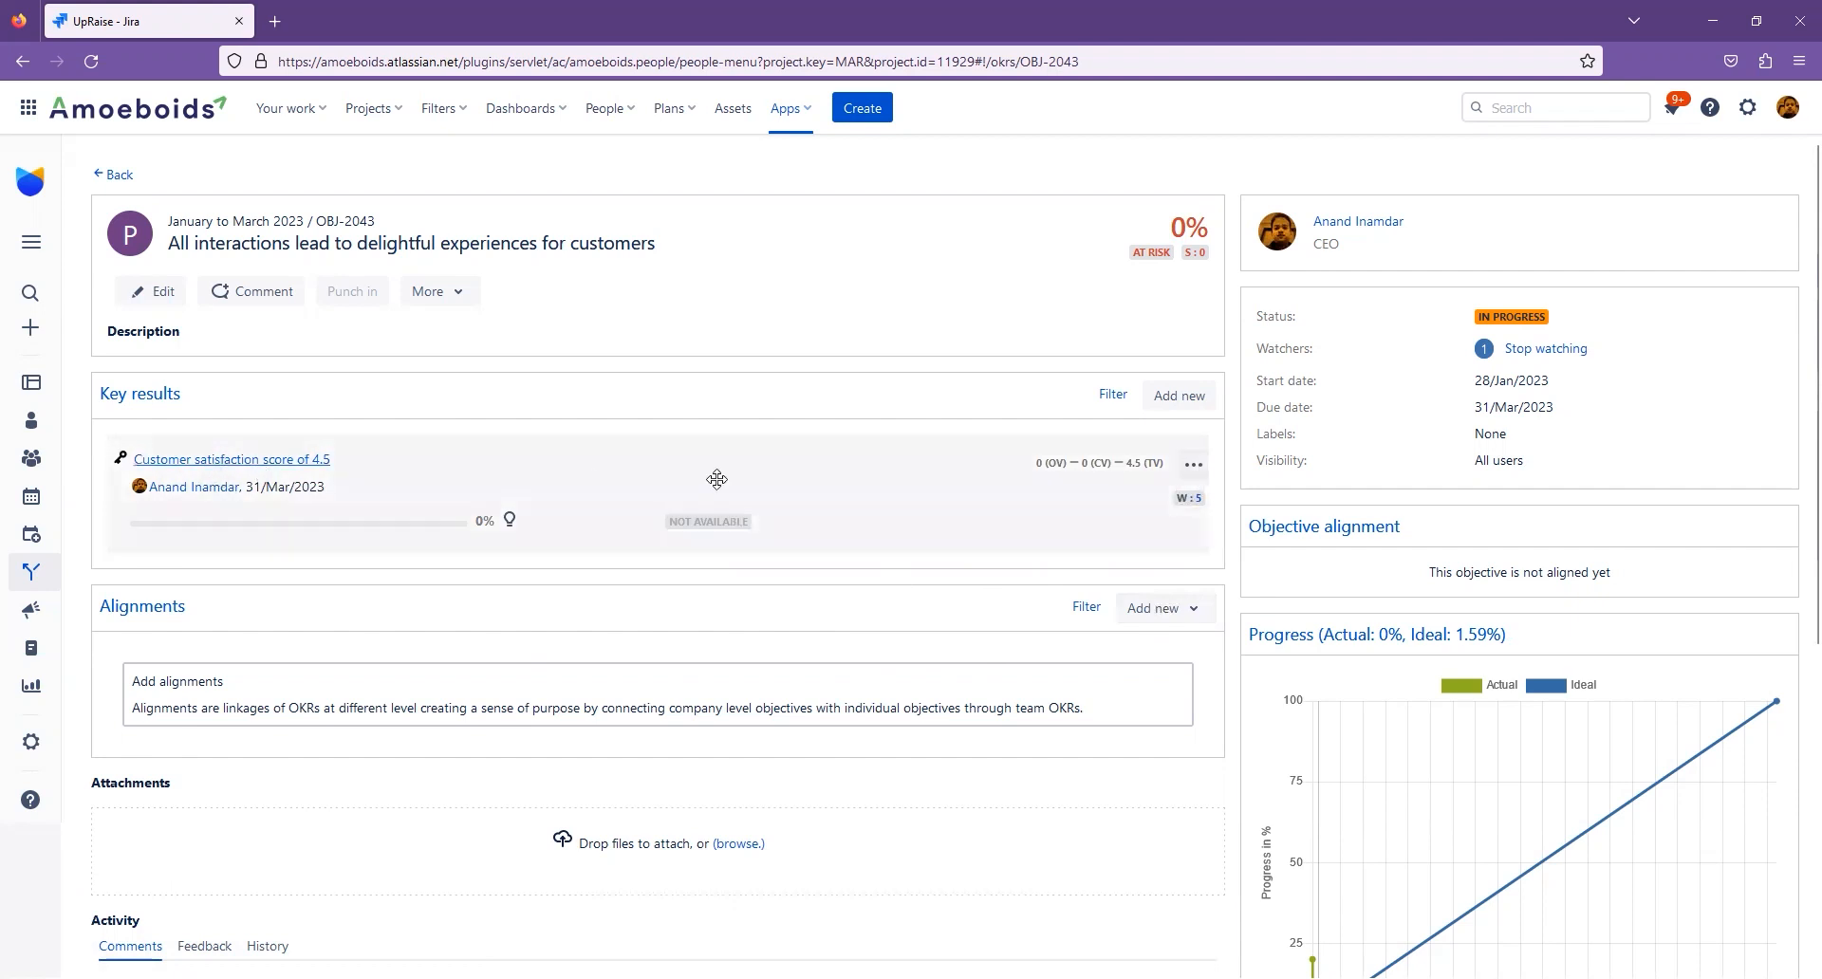
- Punch in a current value of 3 on the customer satisfaction key result, with confidence score 7 and the comment "On track"
click(1194, 467)
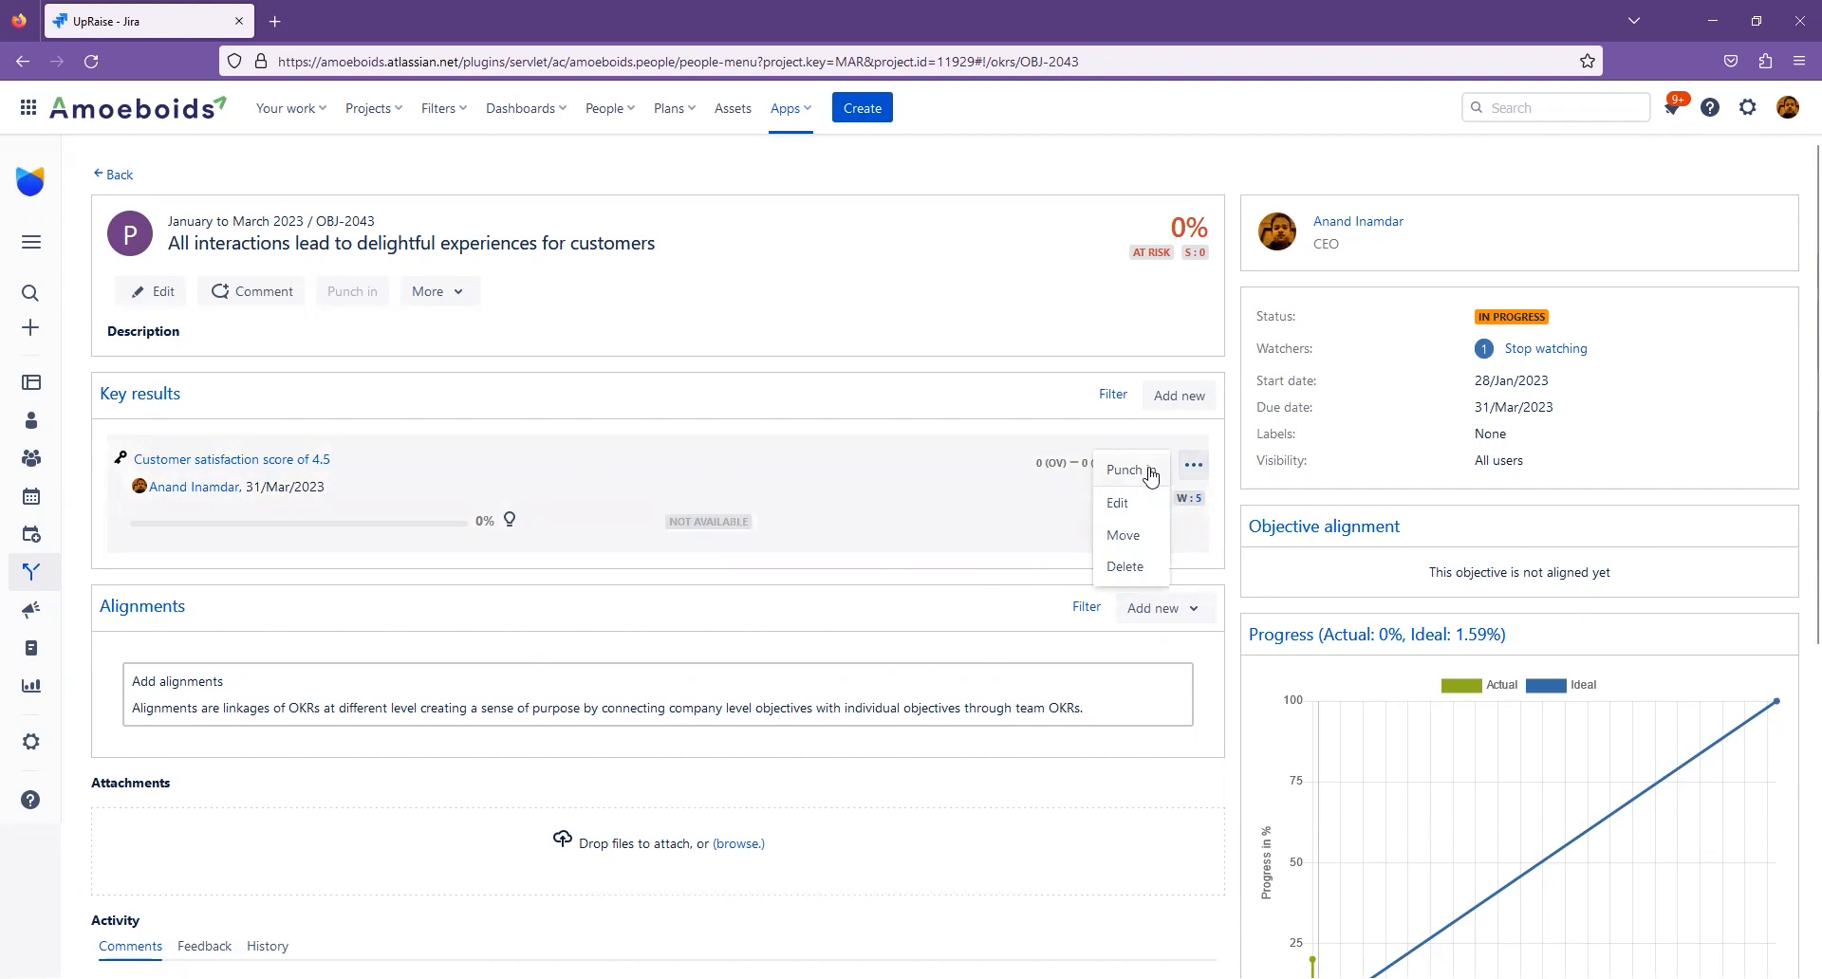
click(1129, 471)
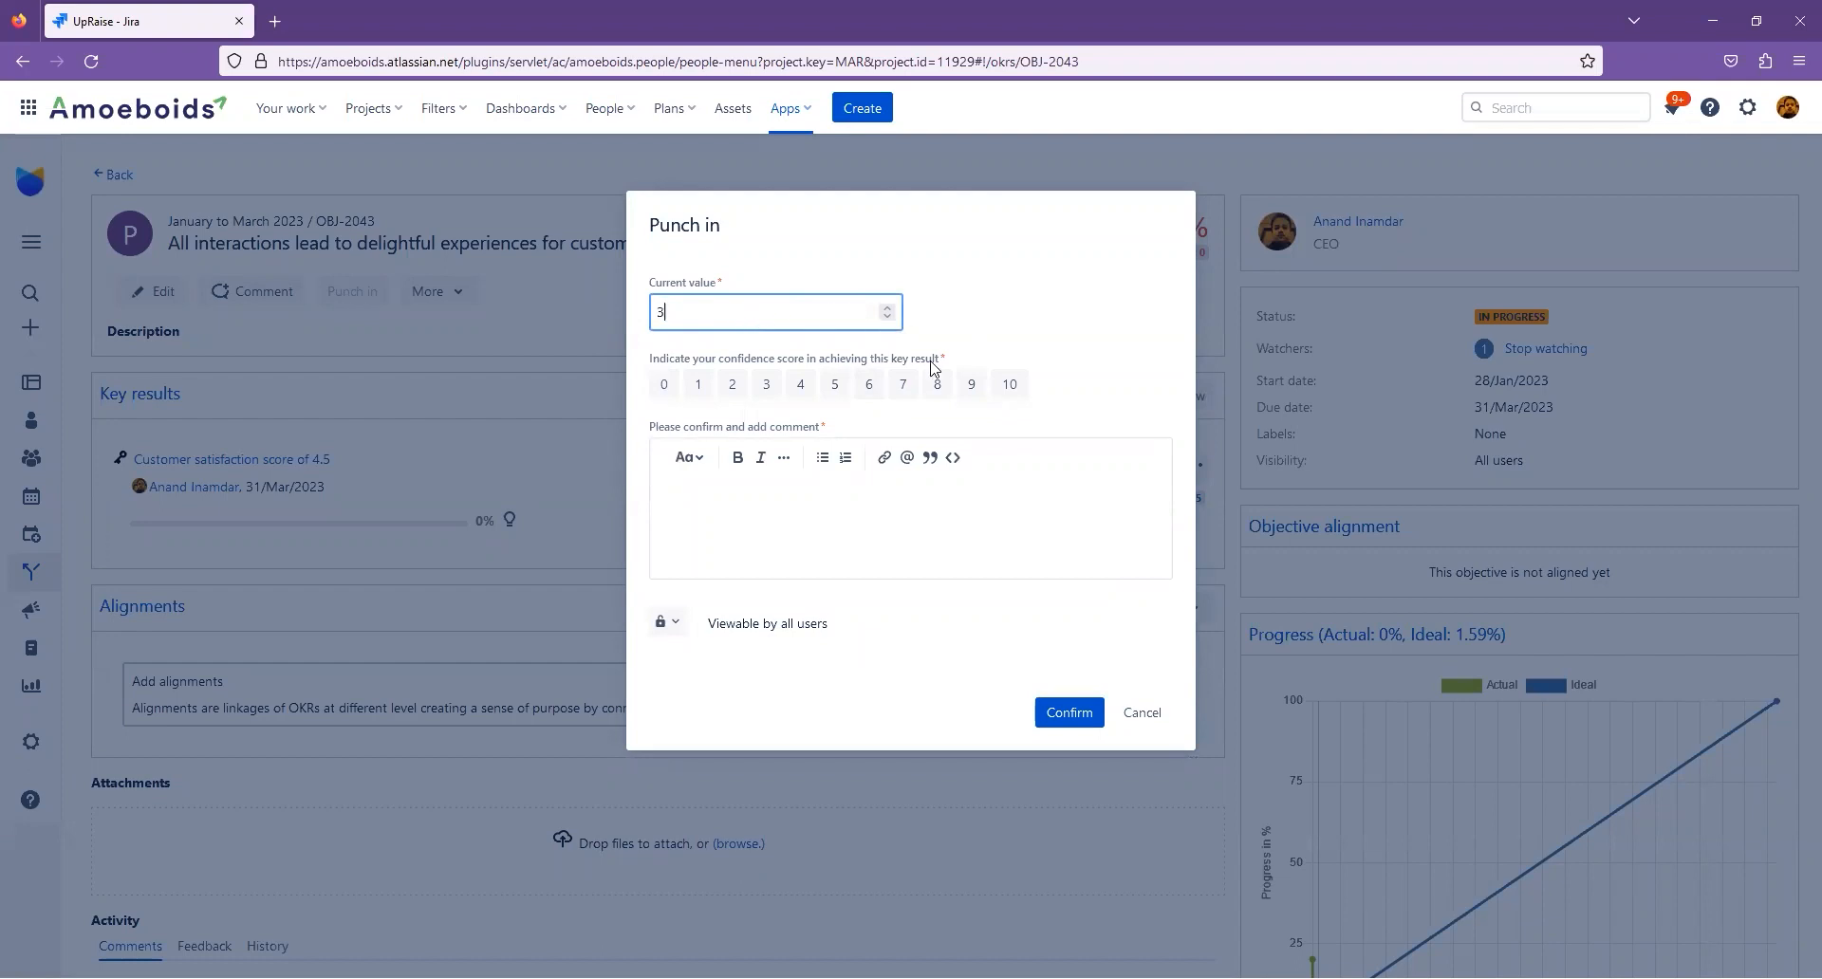
click(906, 386)
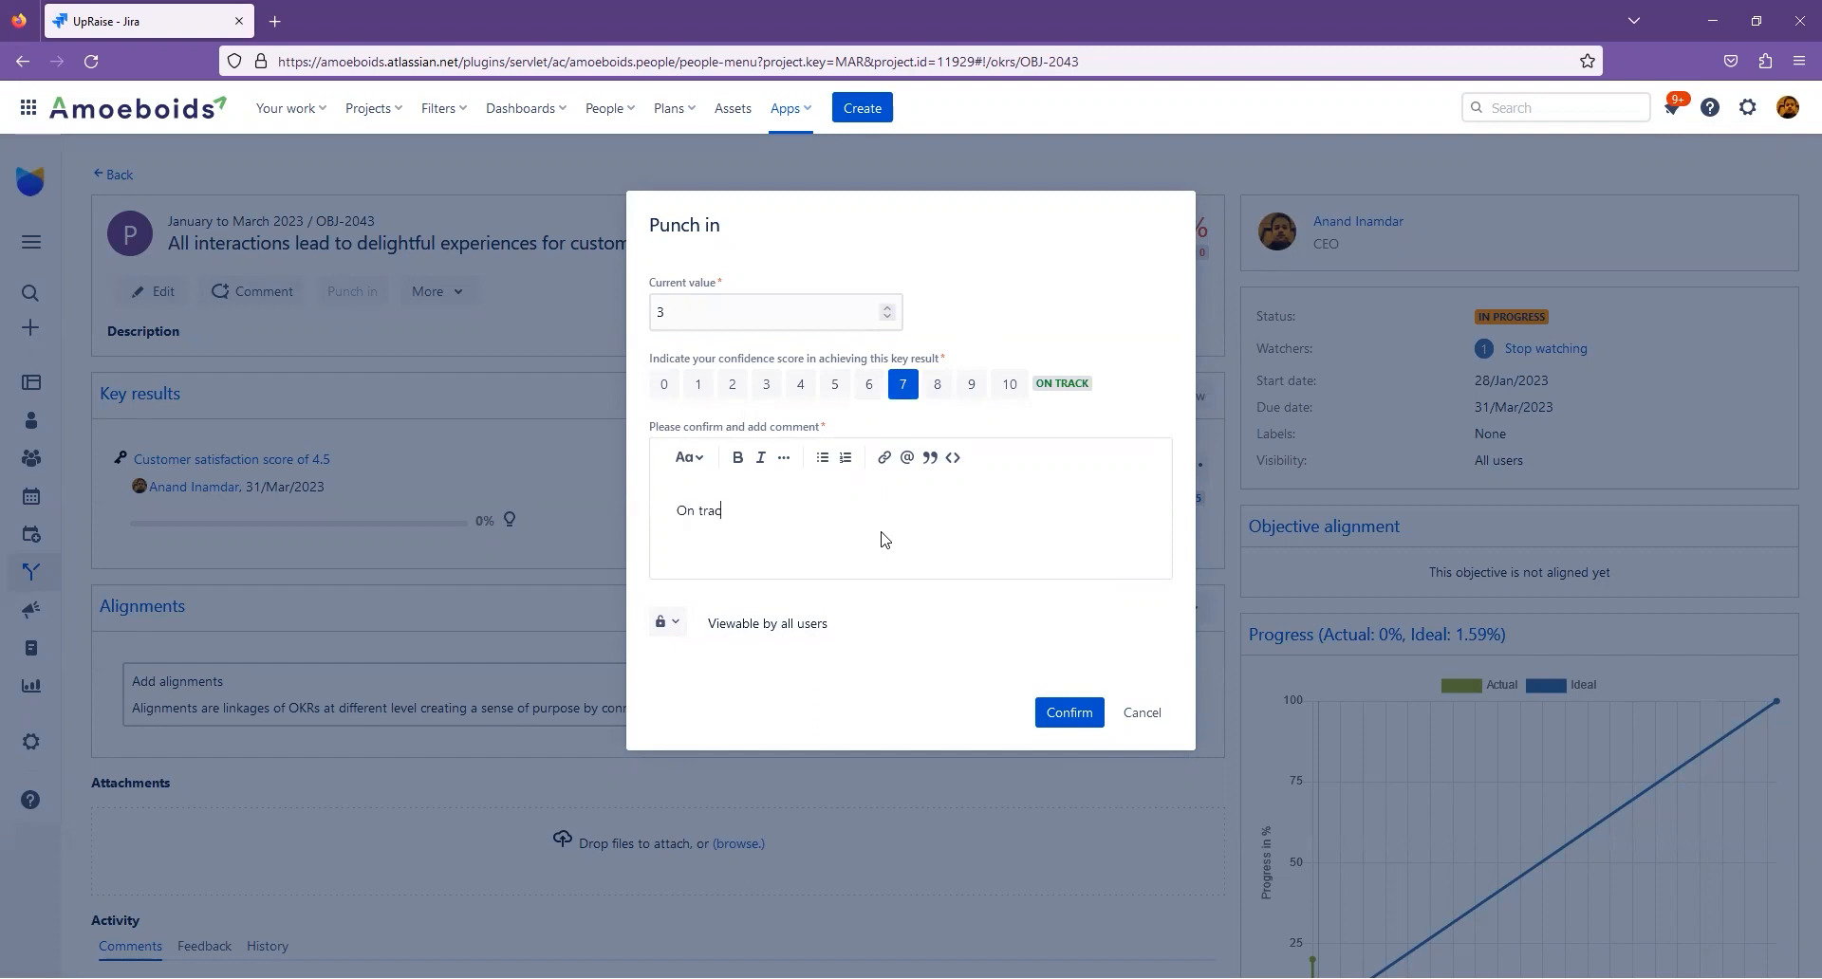
click(1054, 714)
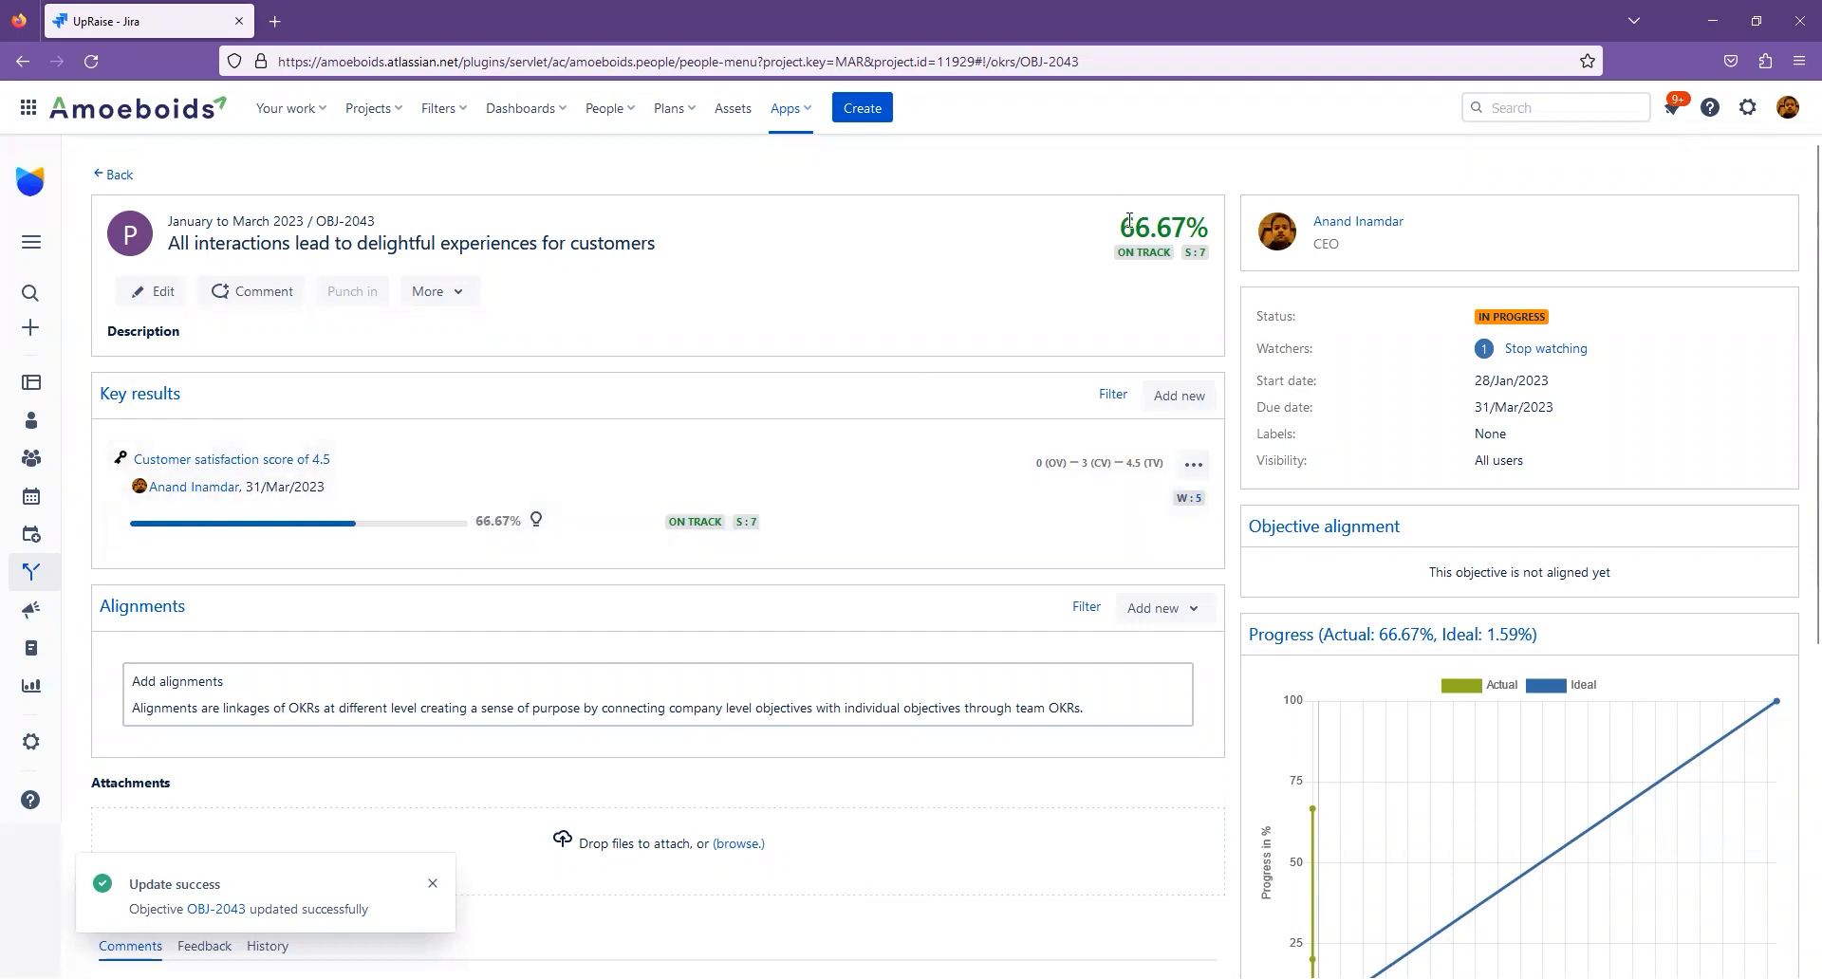
- Add a To Do key result titled "Implement Service management automation" to the objective and save it
click(1193, 408)
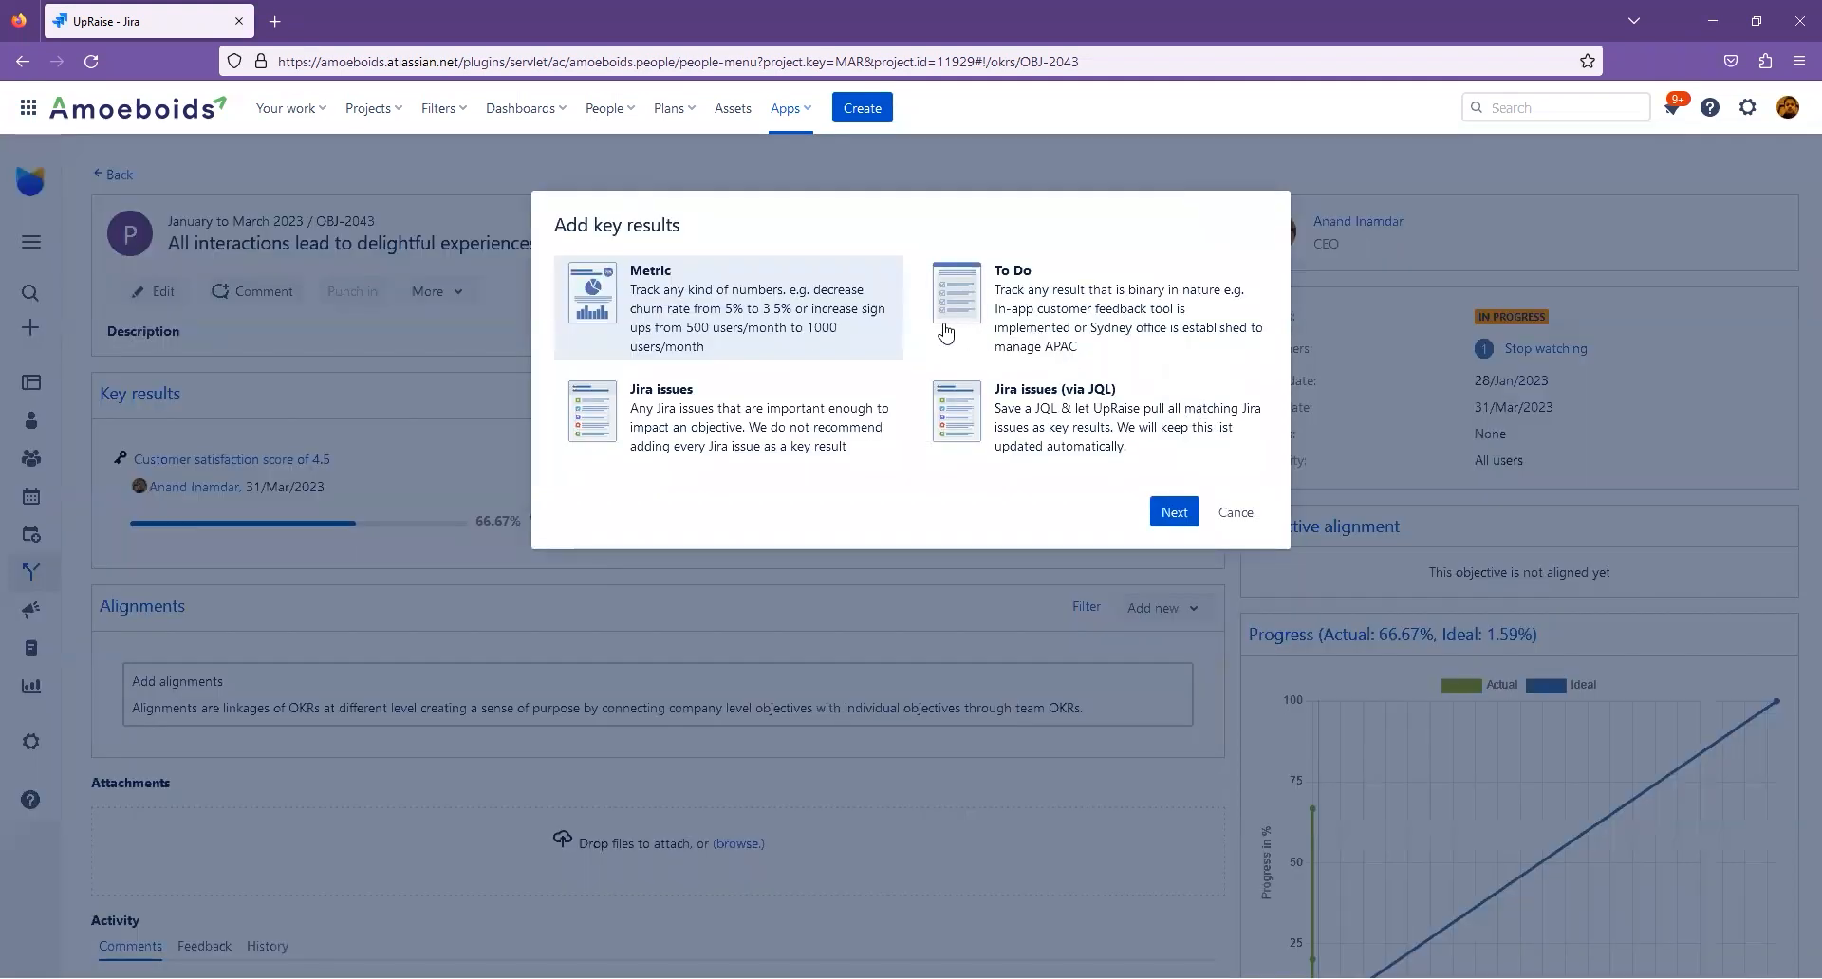
click(1060, 321)
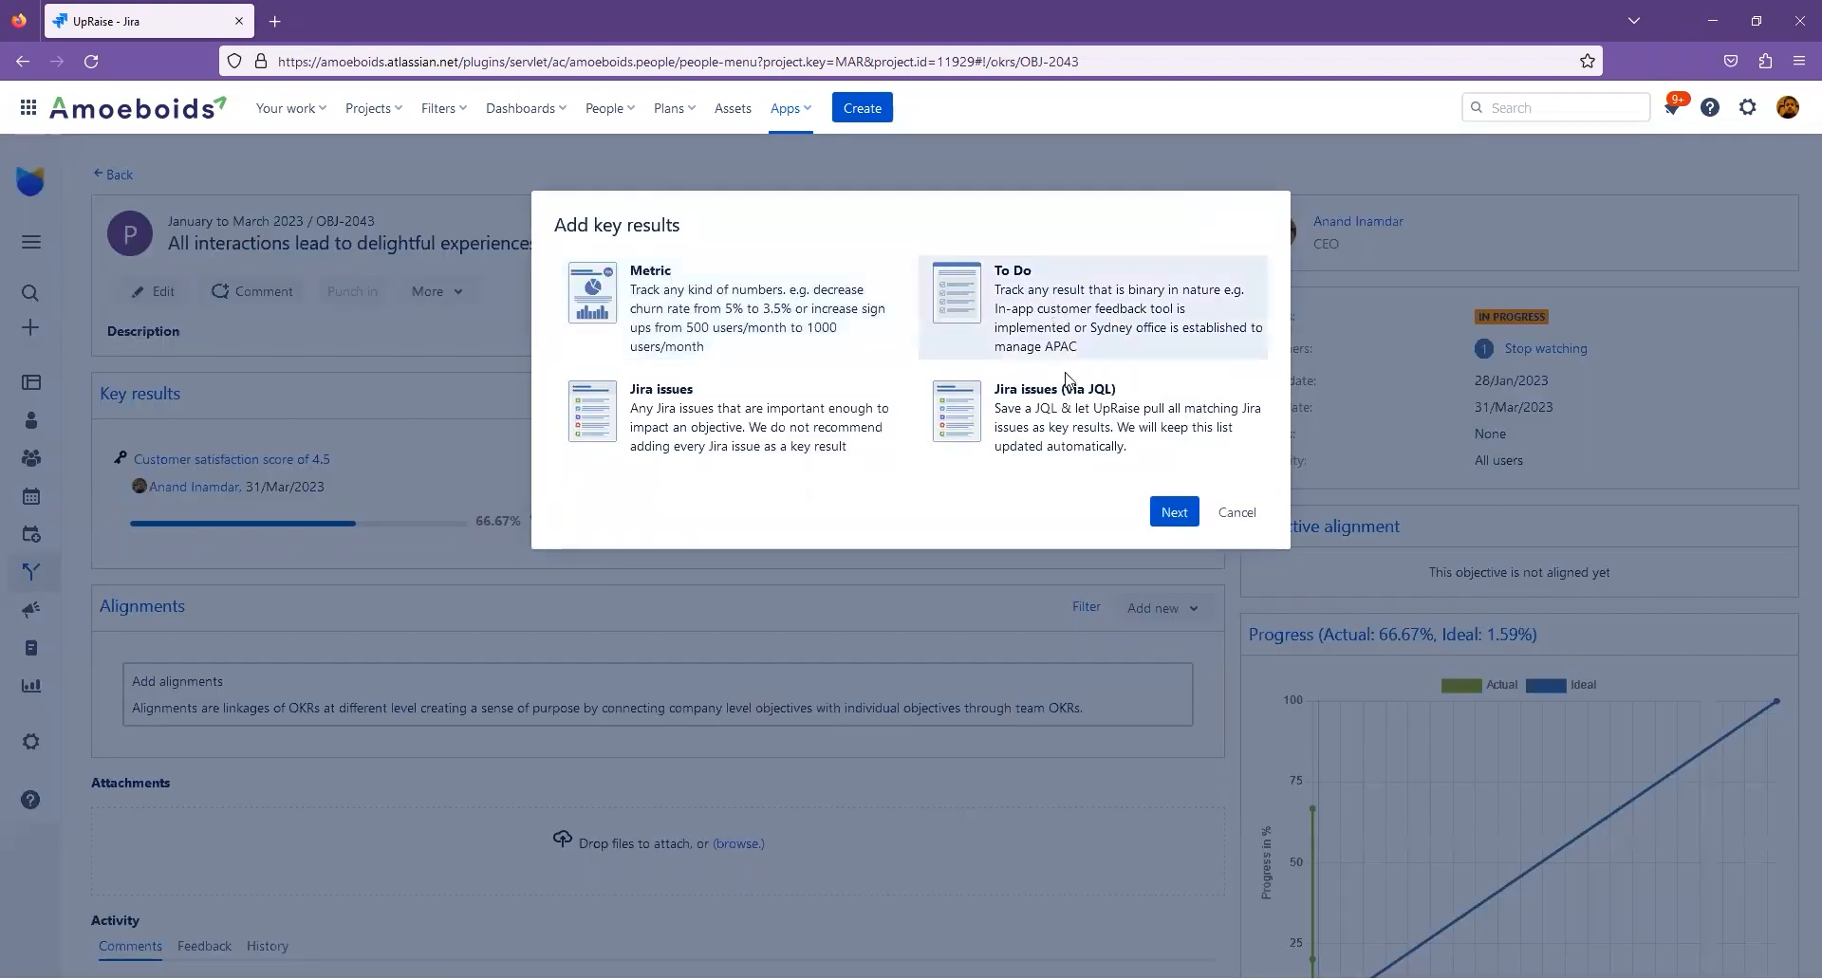
click(1175, 512)
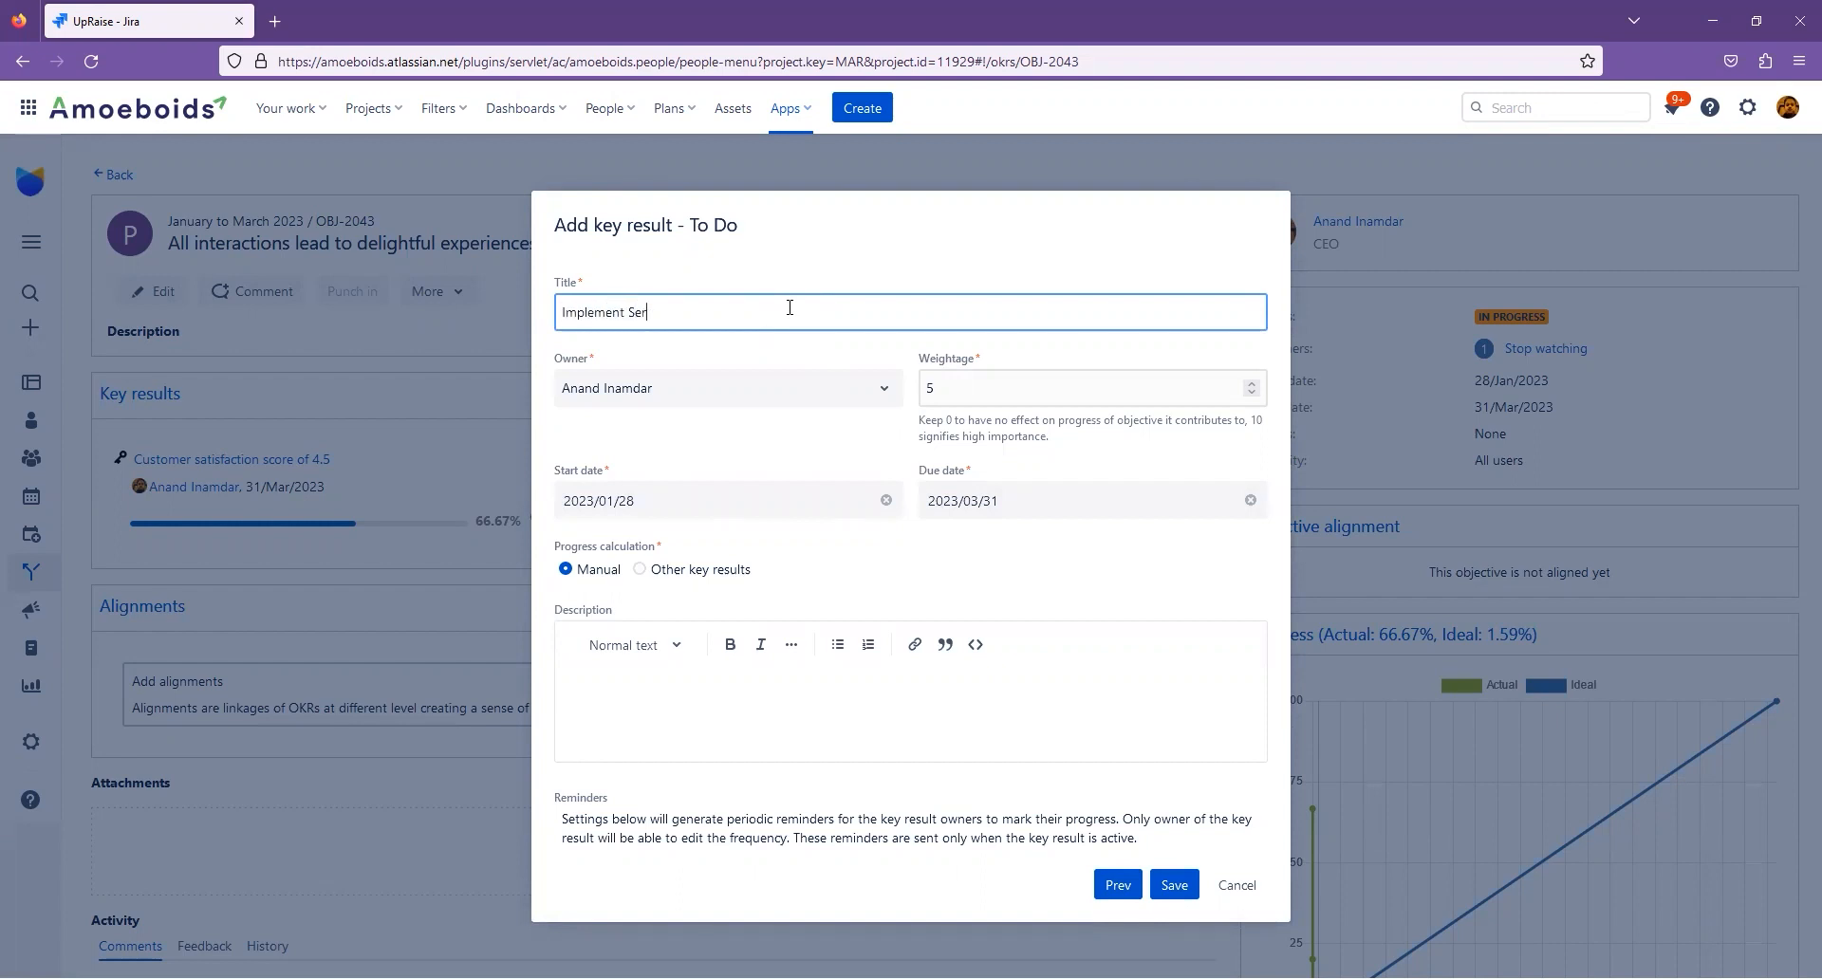
text(Implement Service management automation)
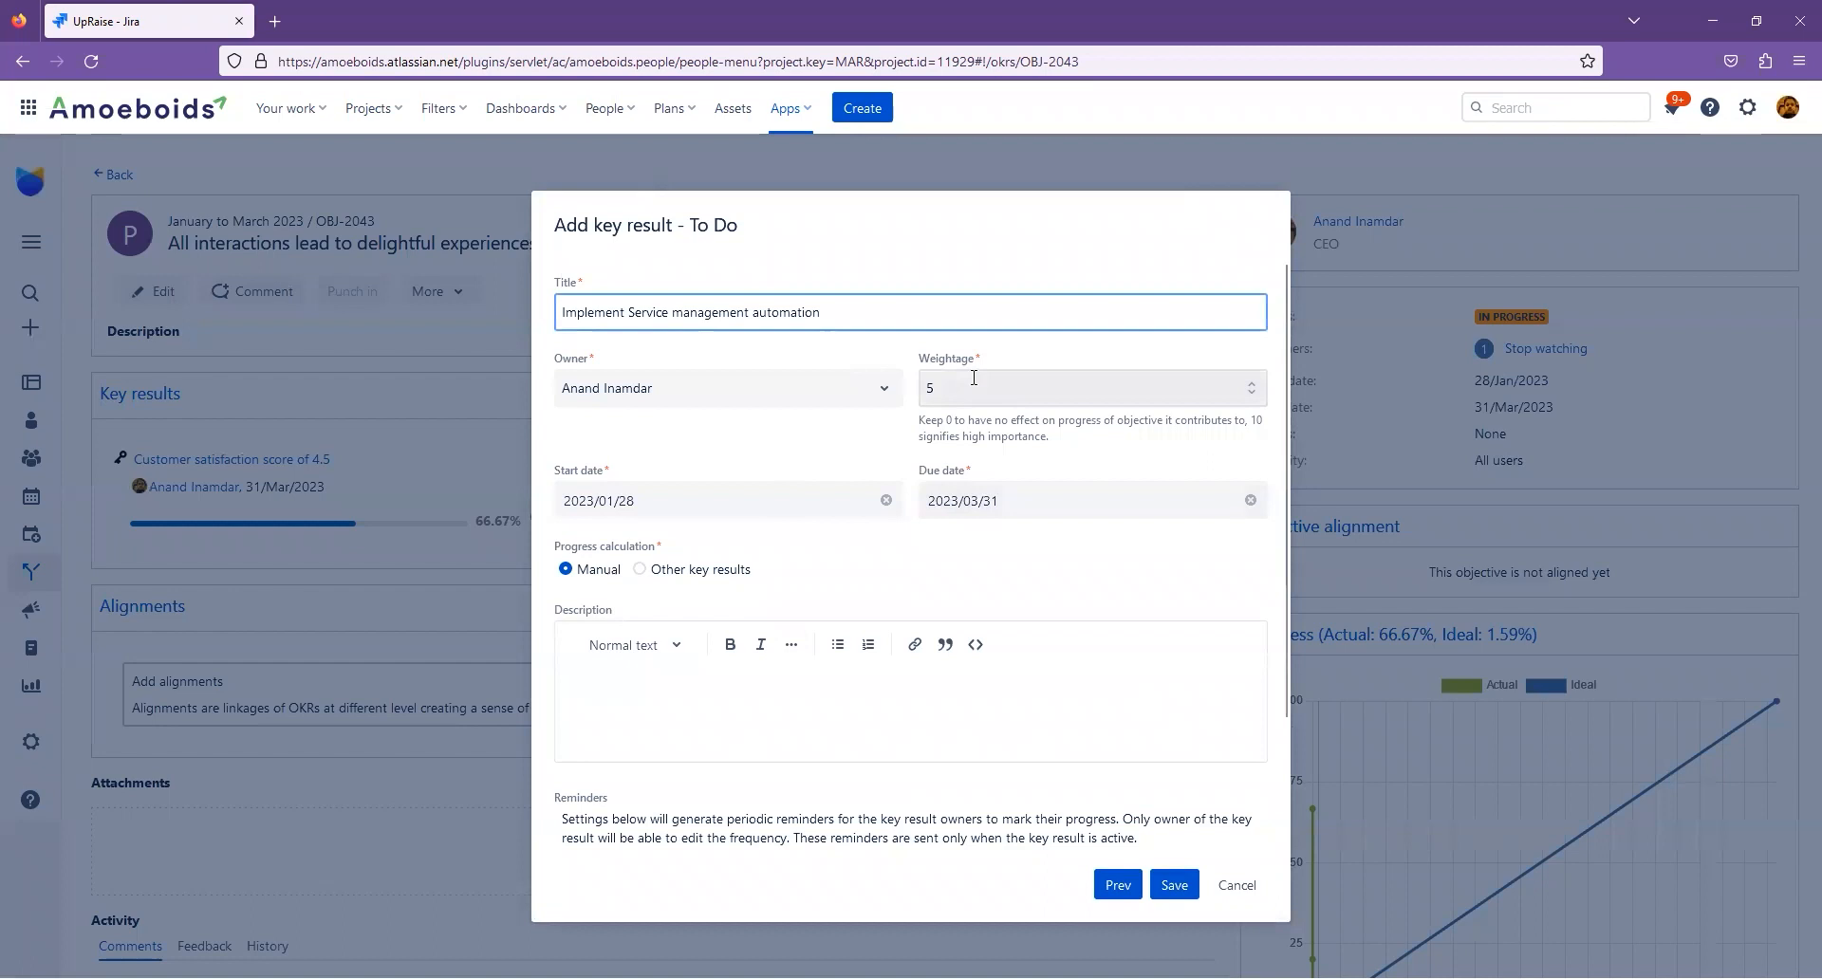
click(920, 693)
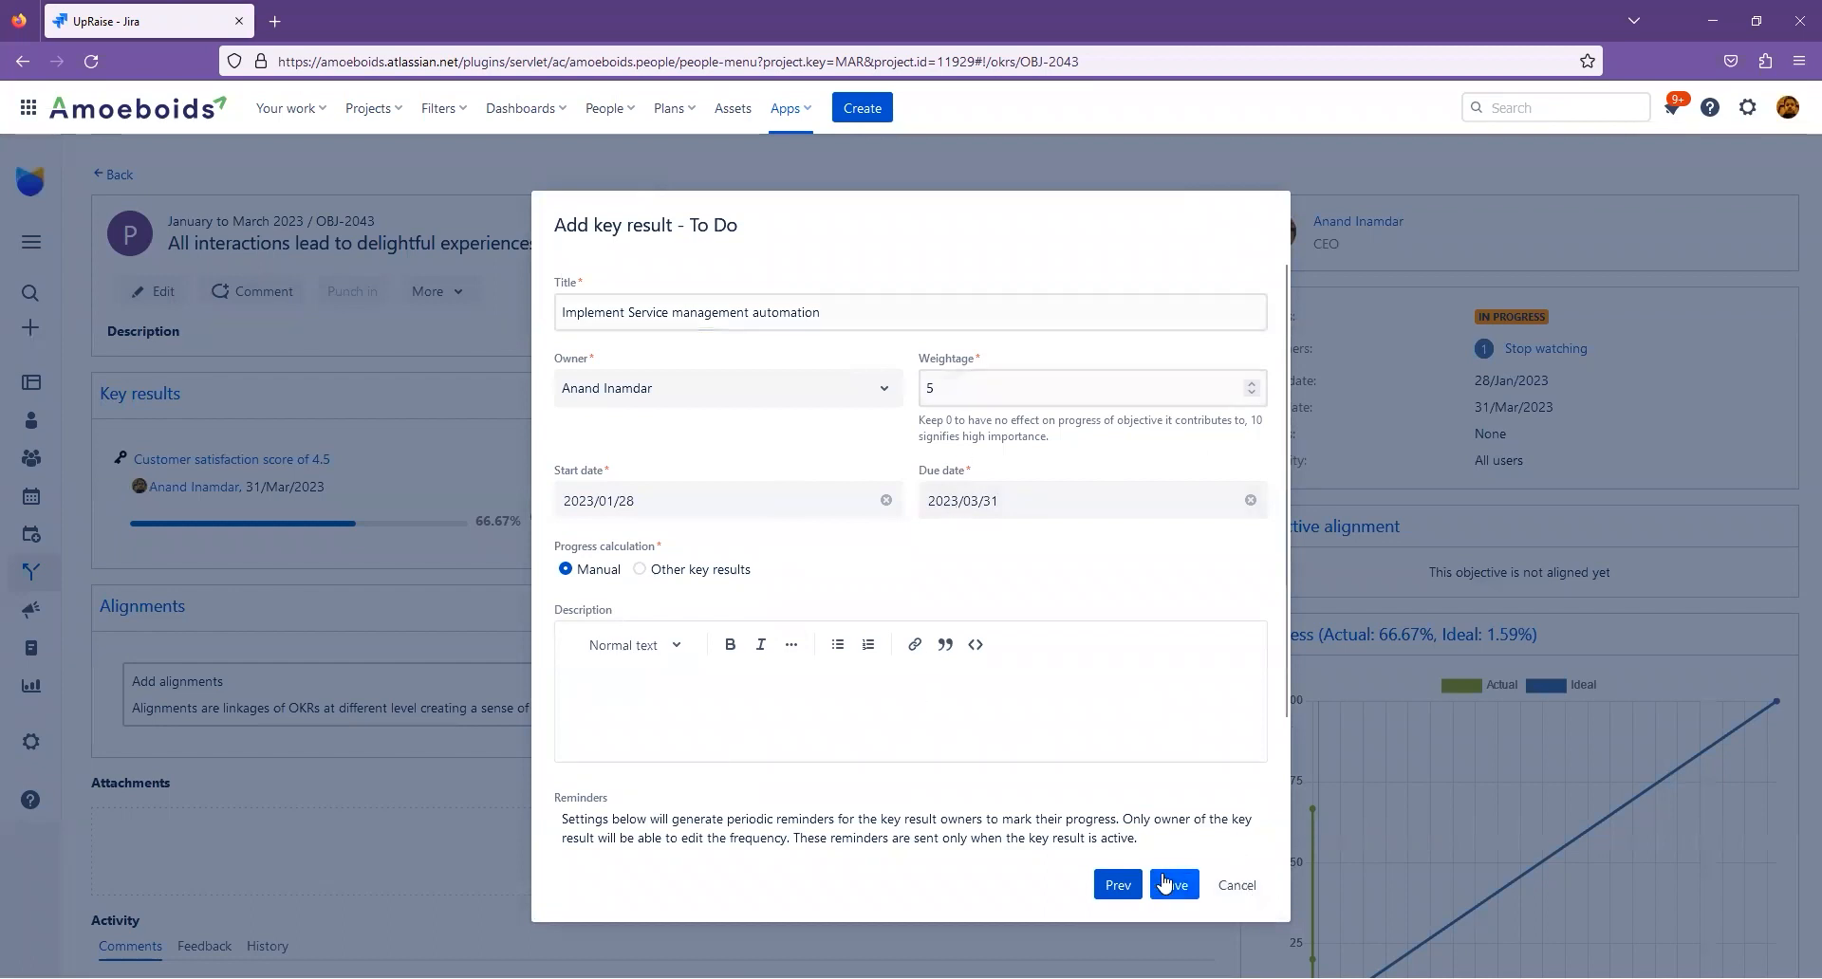
click(1173, 884)
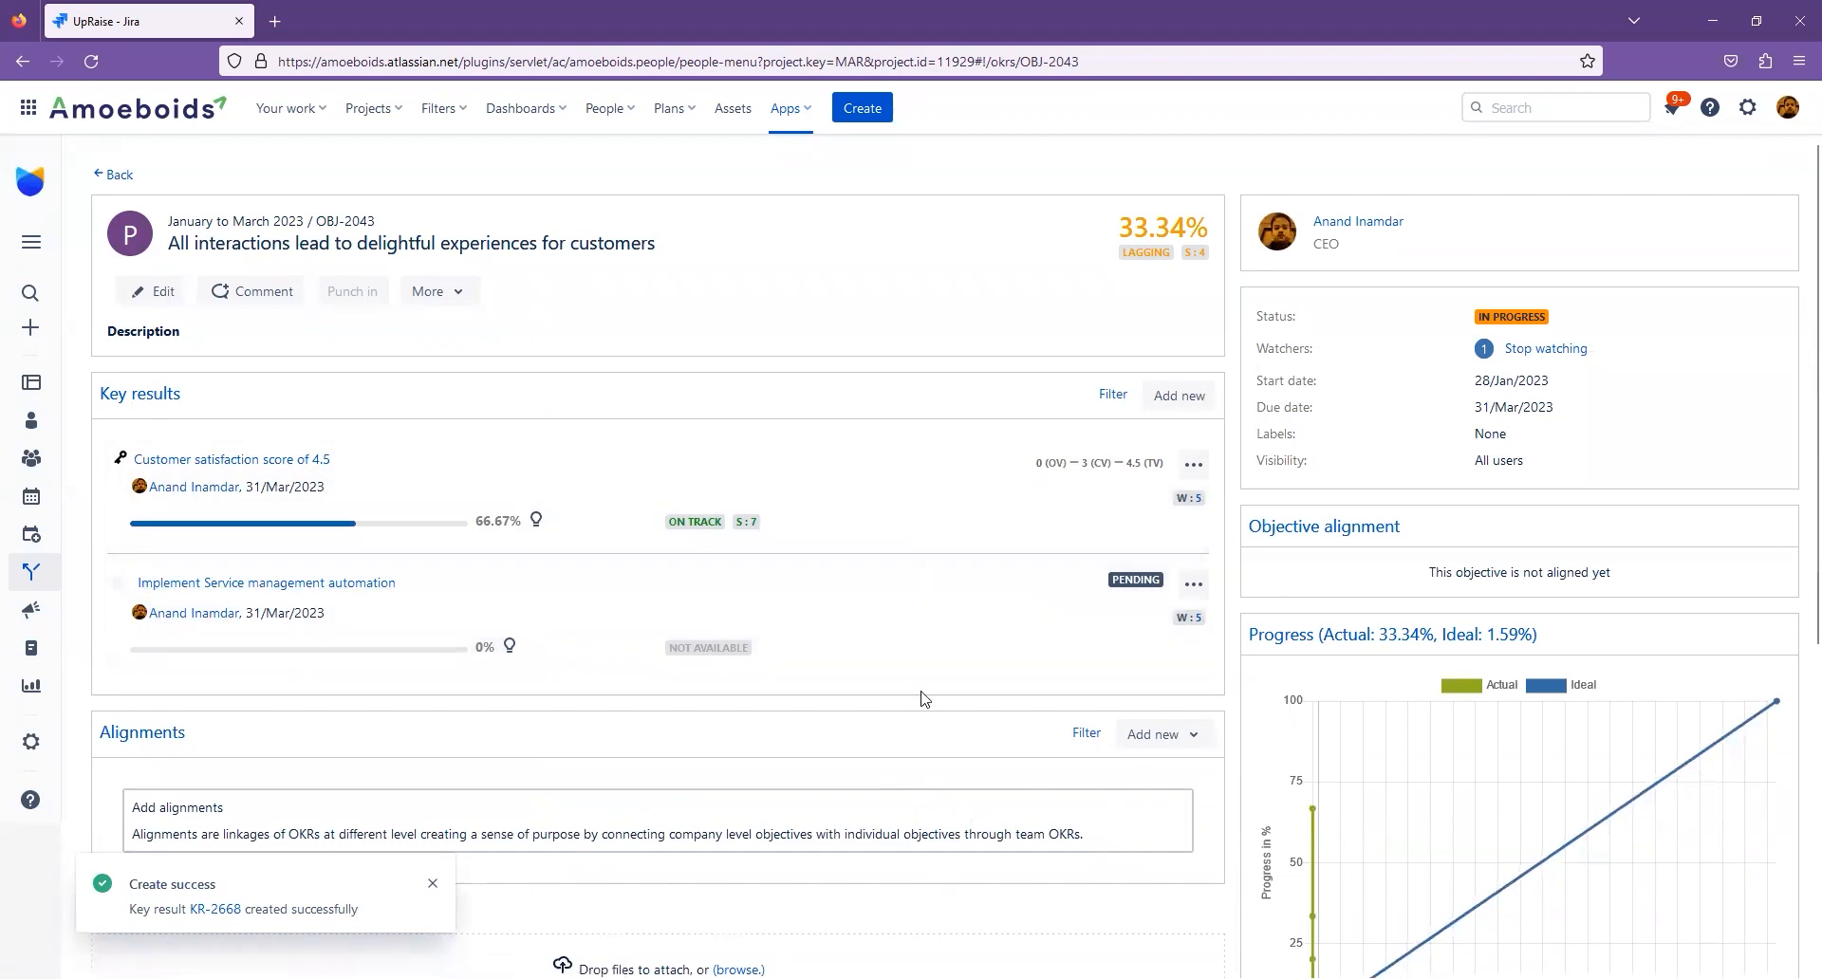
drag(1120, 231, 1202, 222)
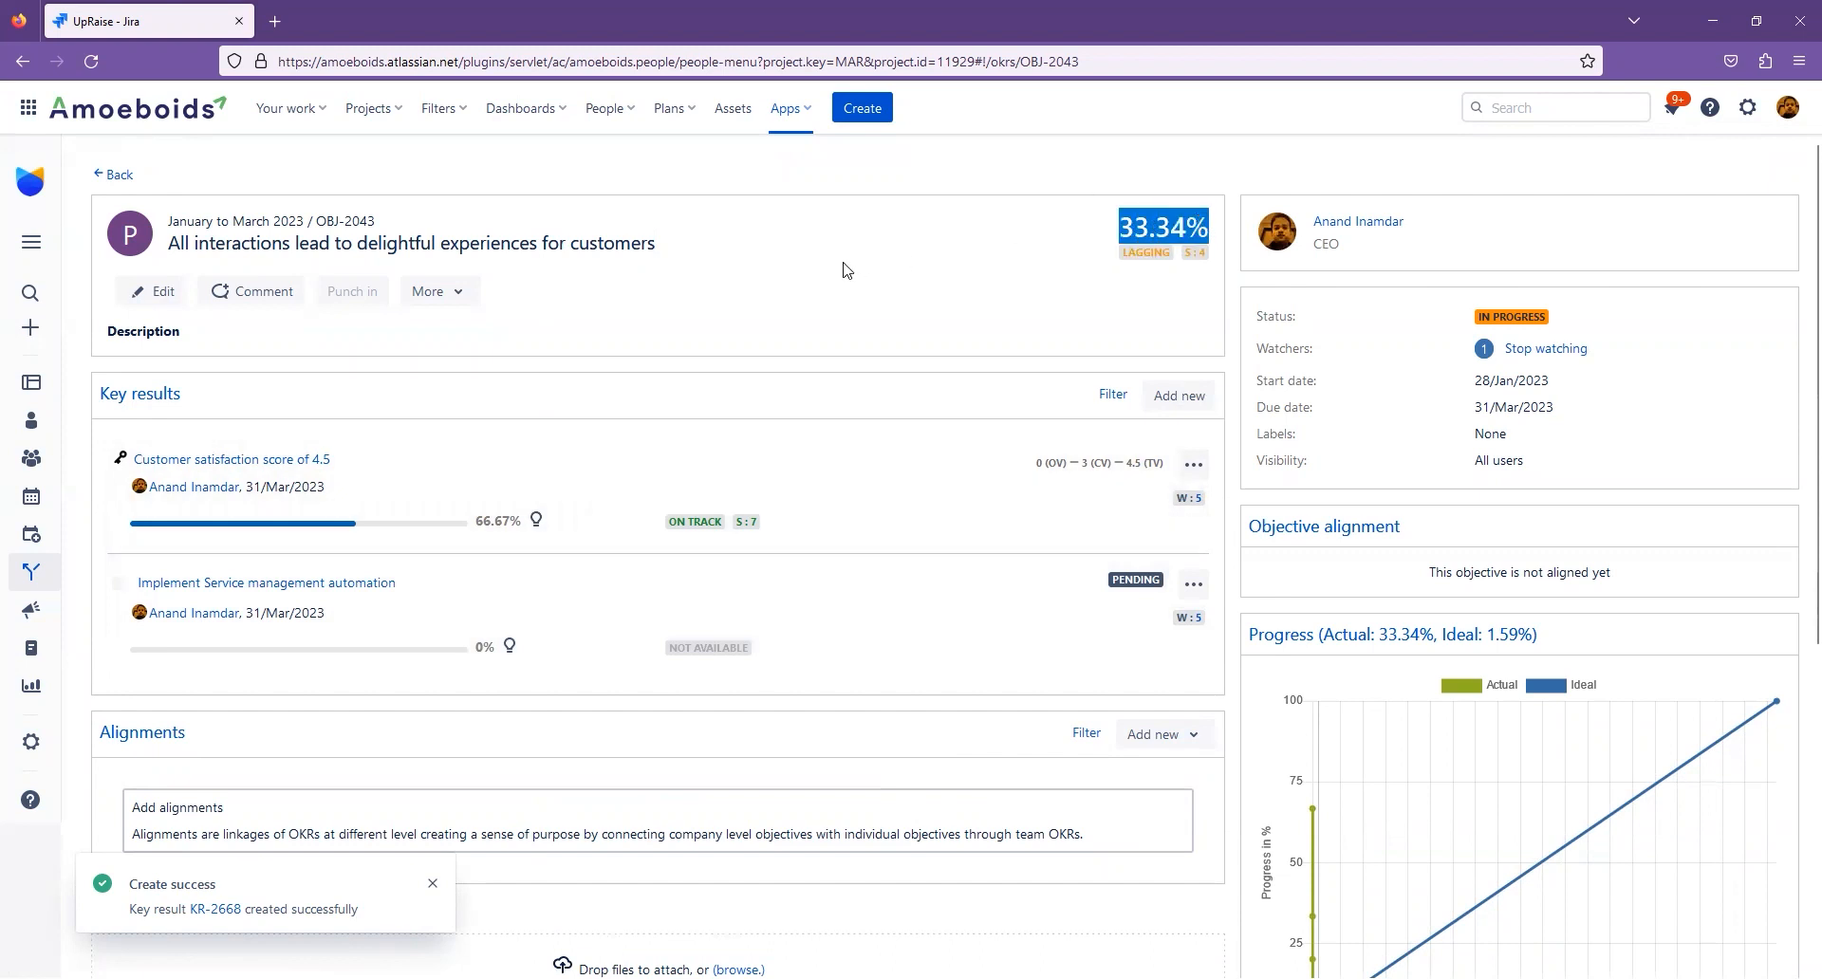
click(899, 291)
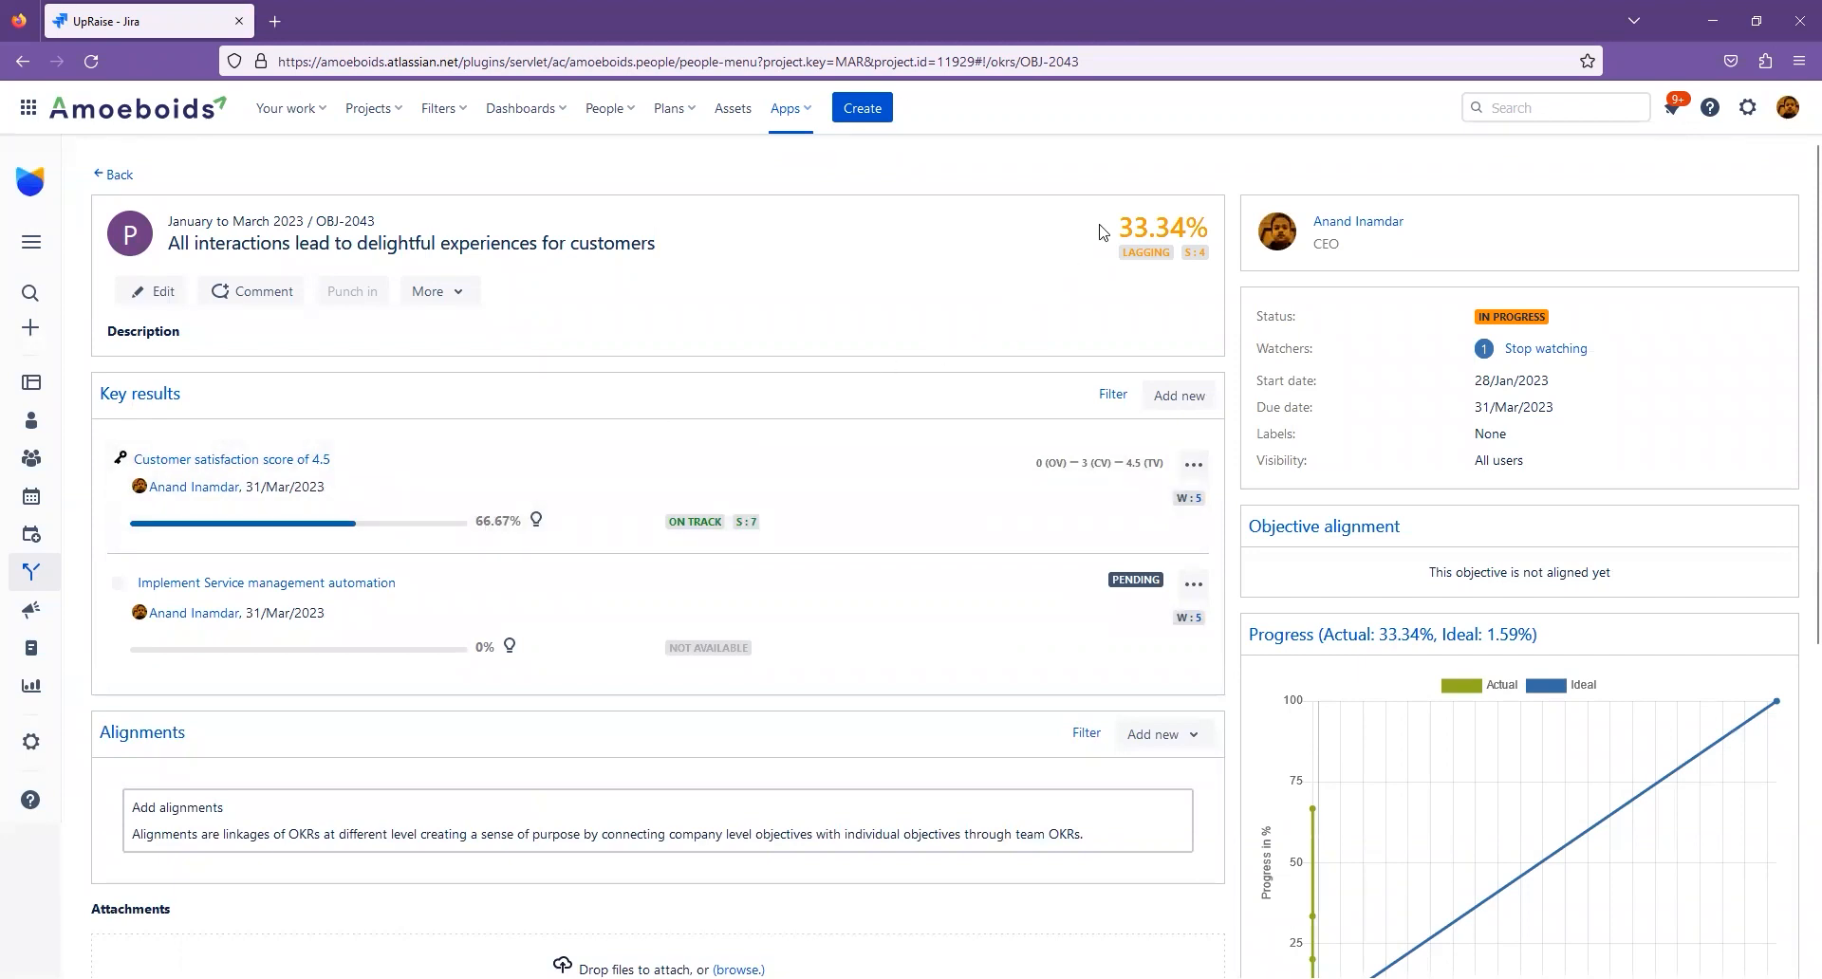
drag(1125, 228, 1186, 228)
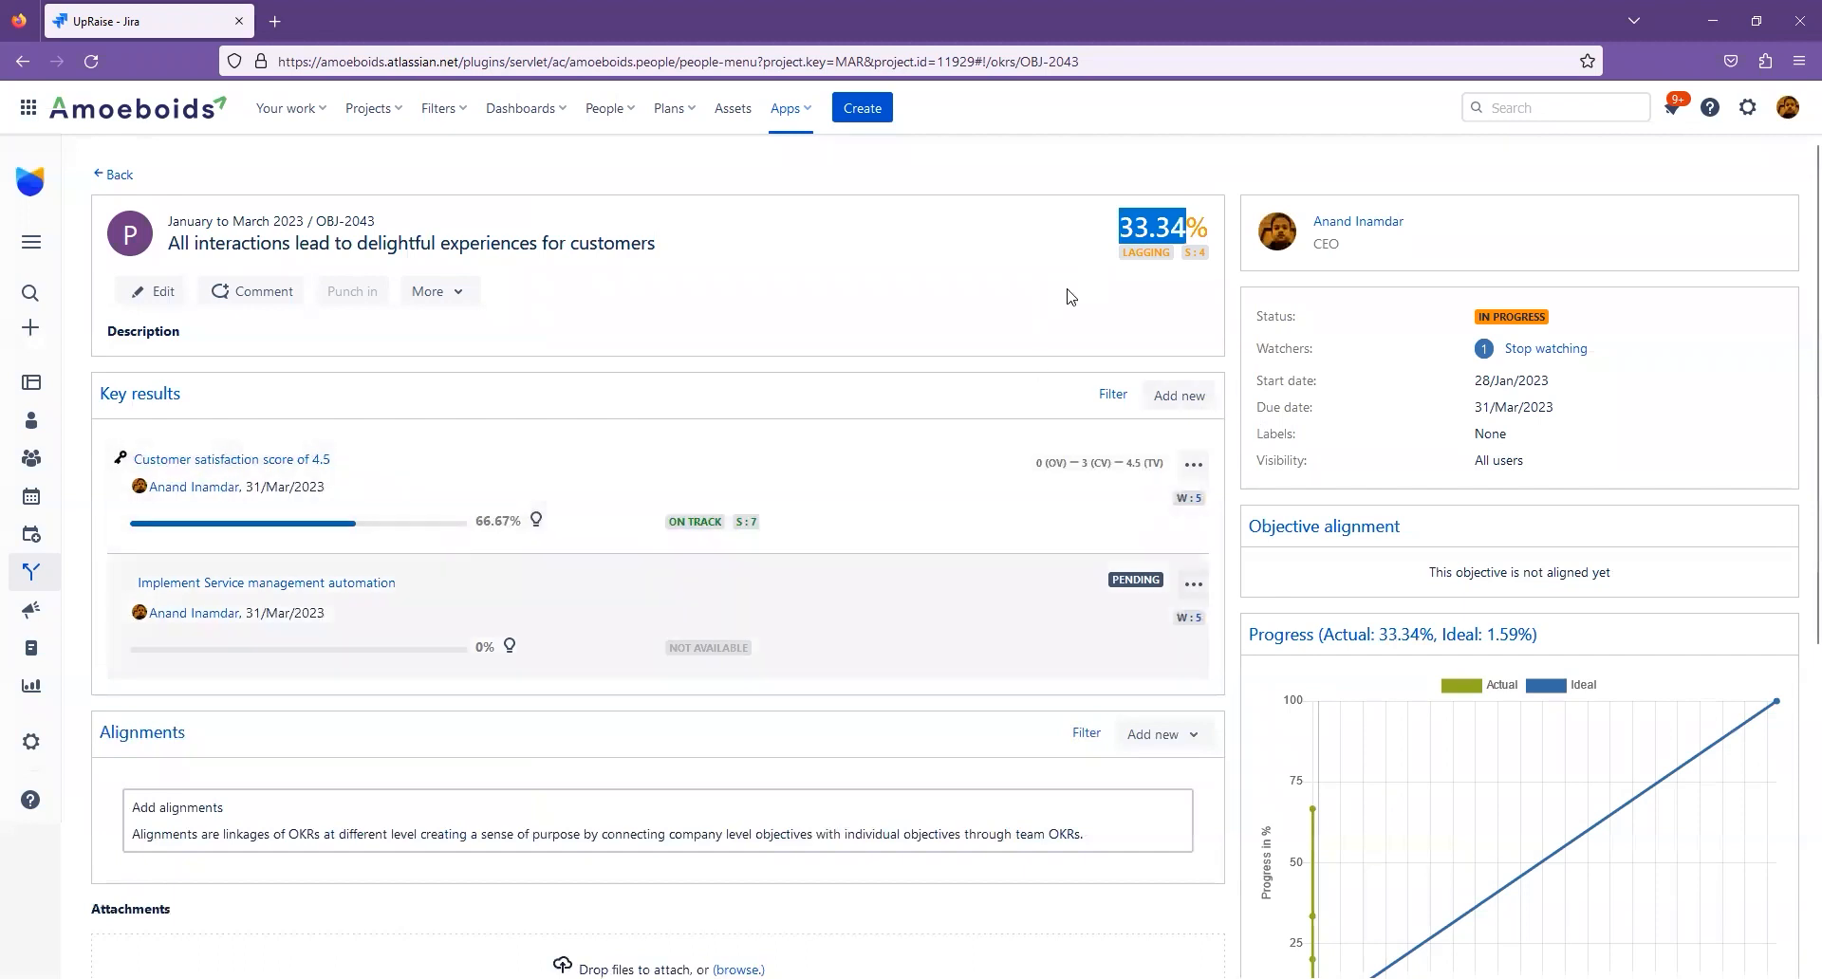
click(1086, 249)
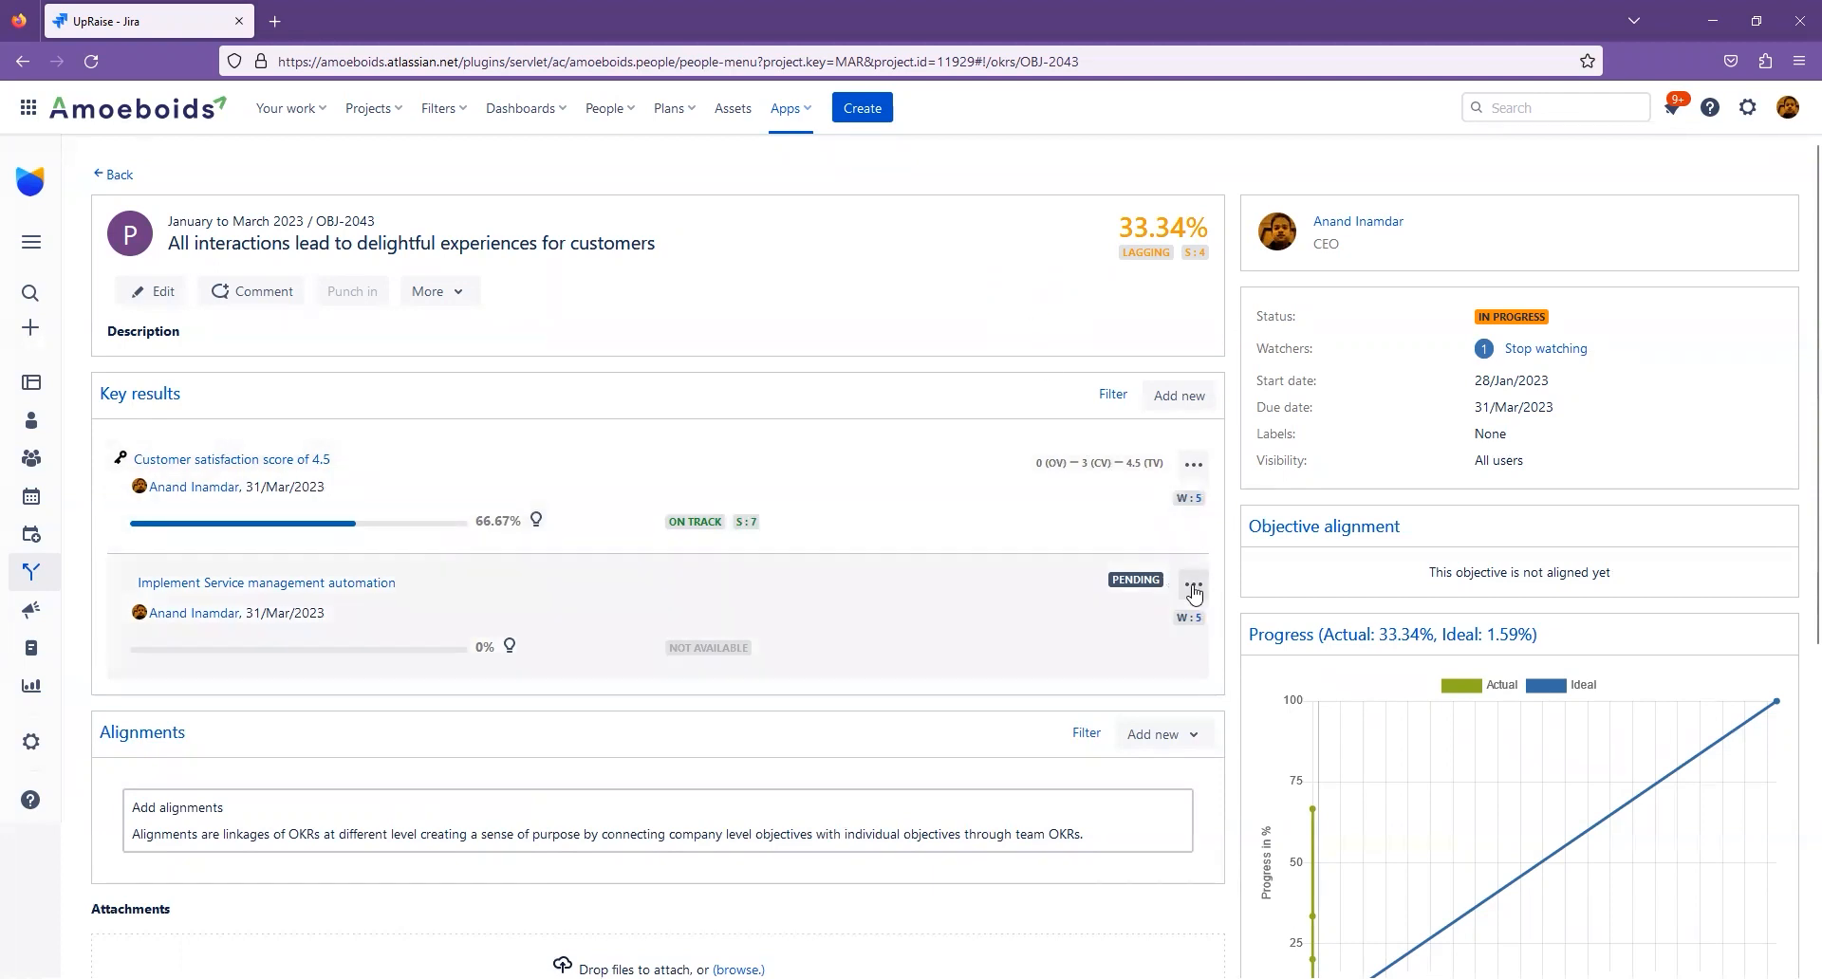
- Punch in the "Implement Service management automation" key result as done, with confidence score 10 and the comment "Complete"
click(1194, 585)
click(1125, 591)
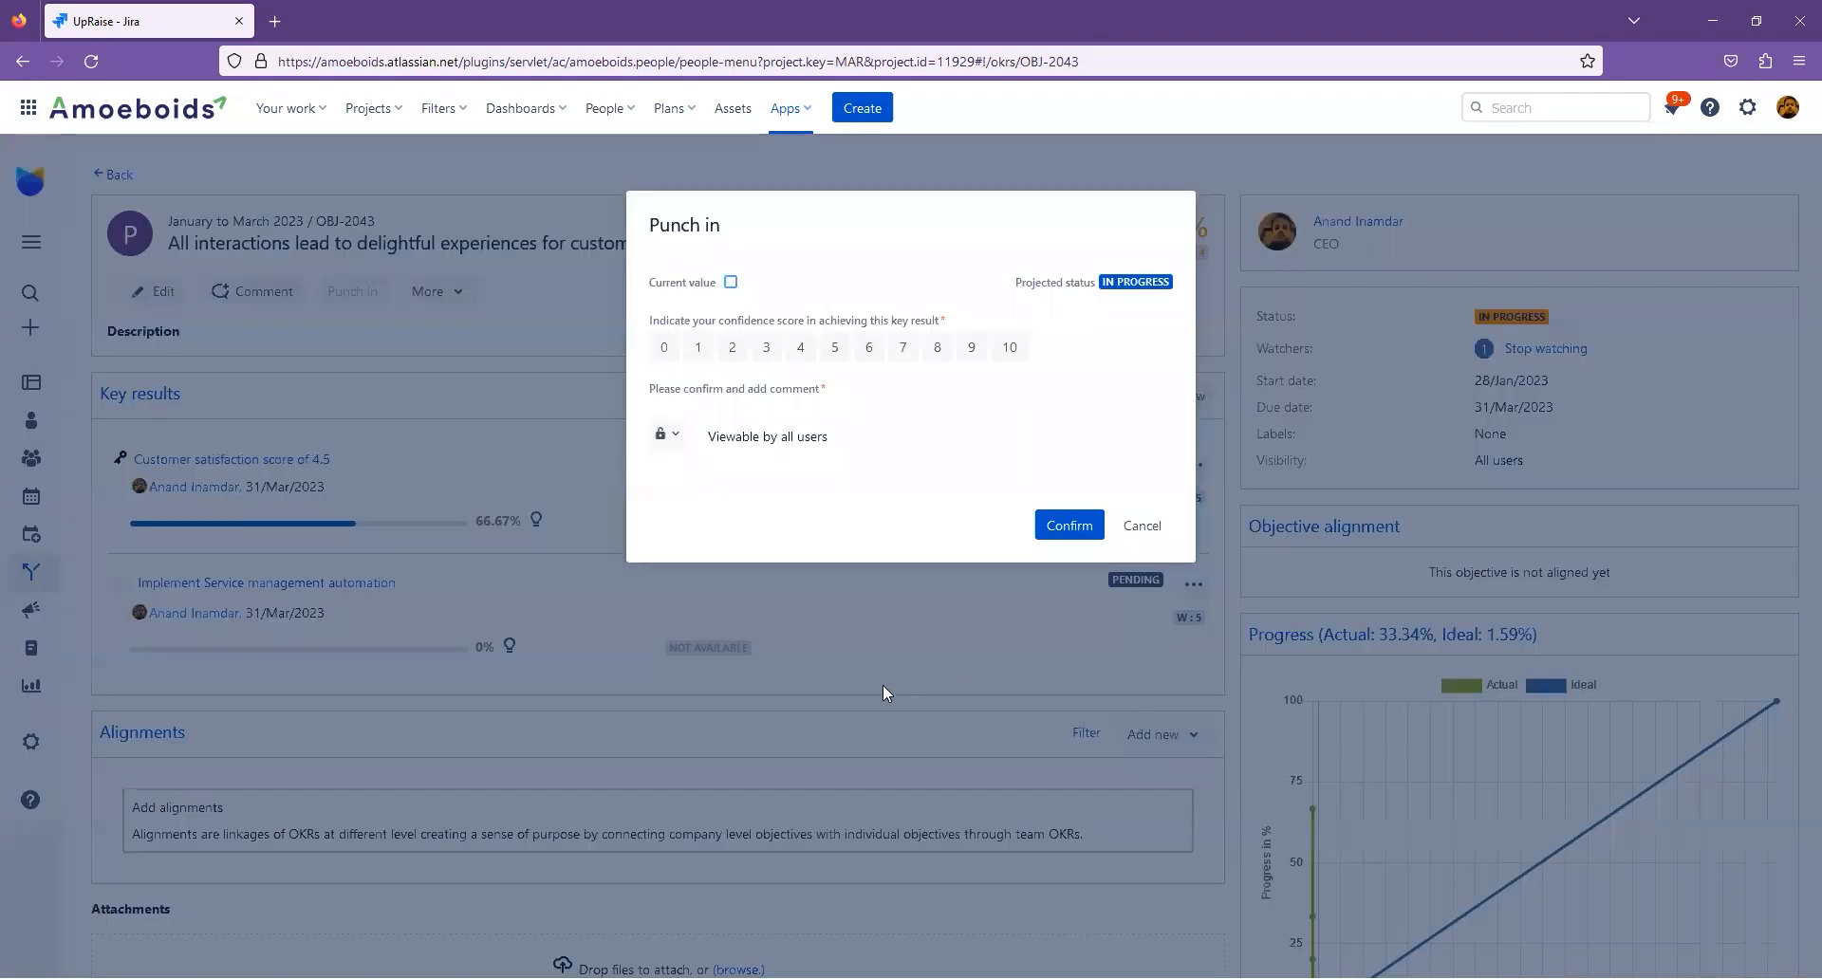
click(730, 283)
click(1010, 348)
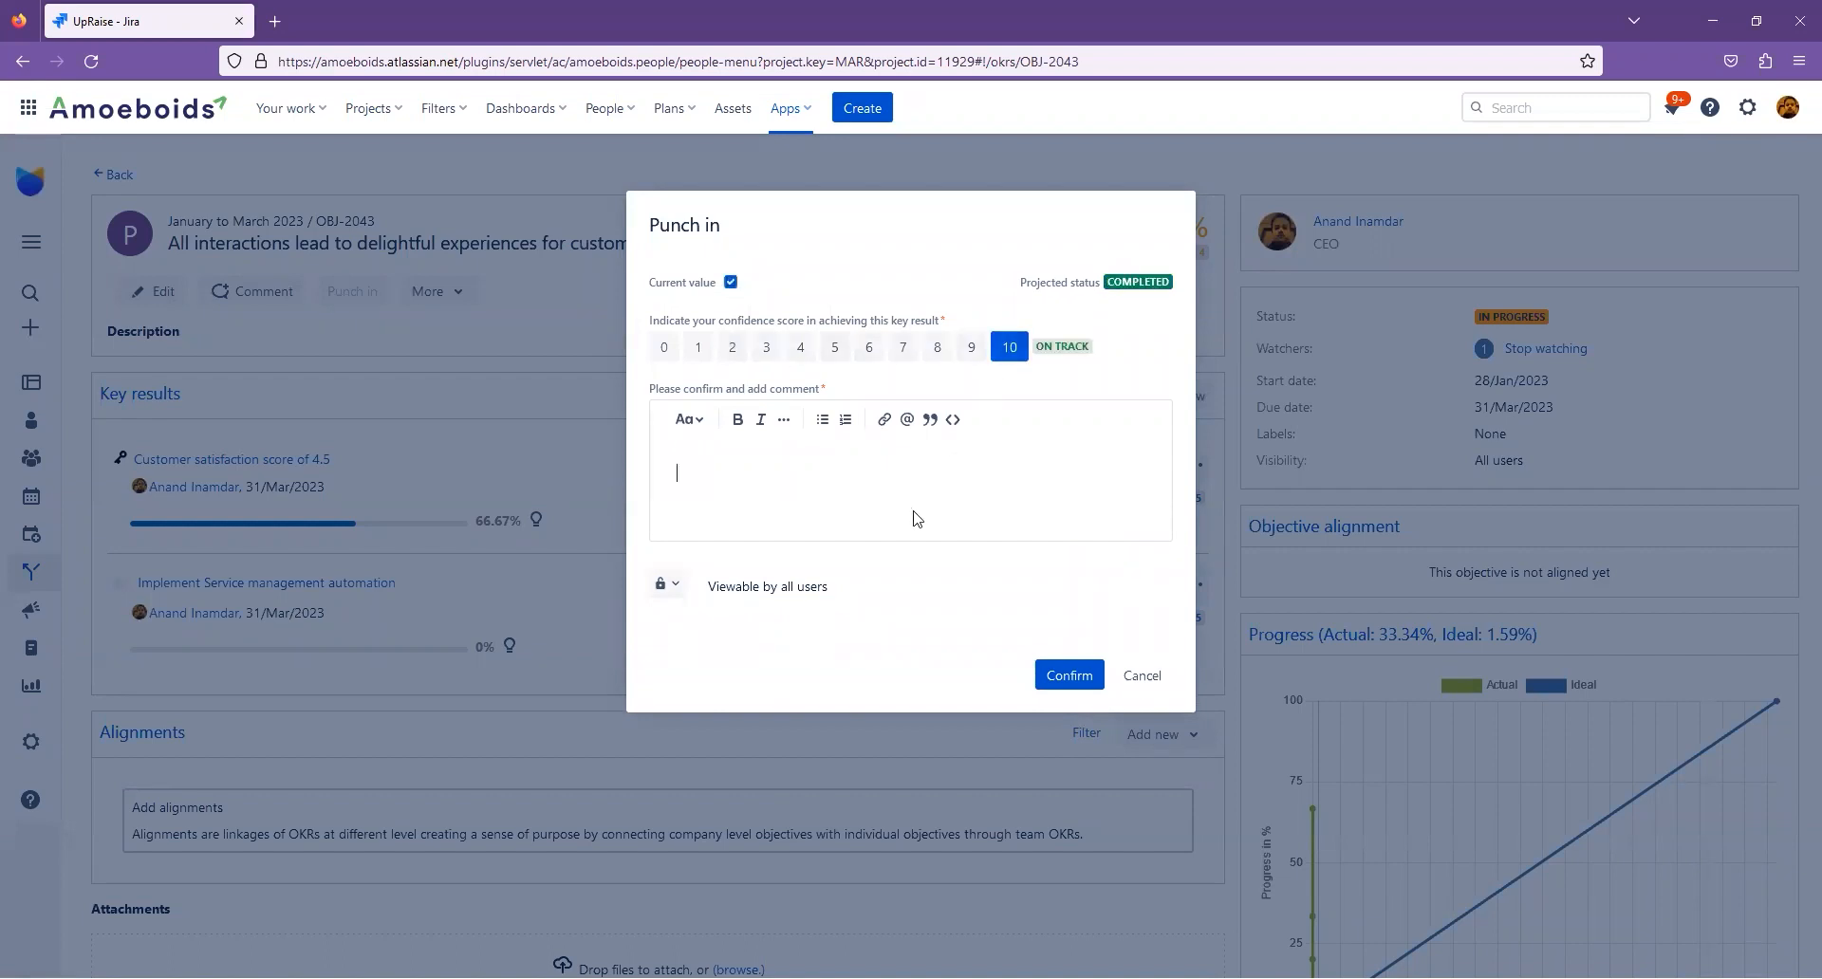
text(omplete)
click(1076, 678)
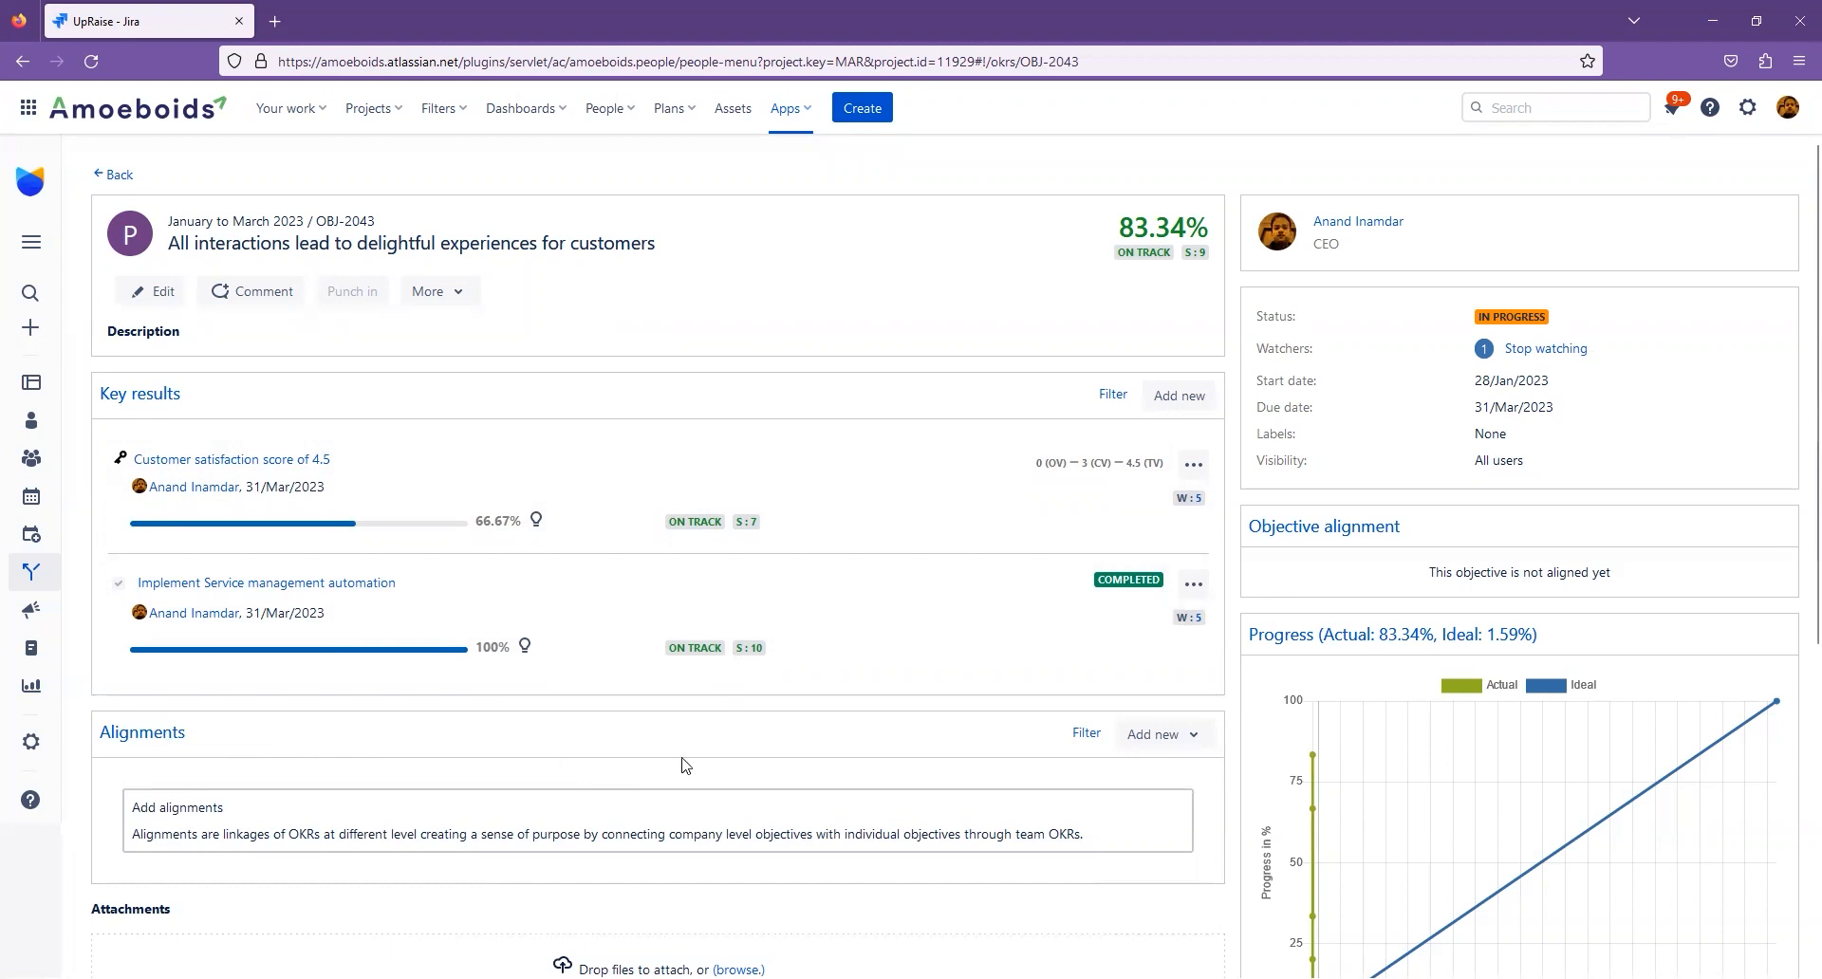
- Start an alignment through which the objective receives contribution, with weightage 5, from a newly created personal objective
click(1177, 748)
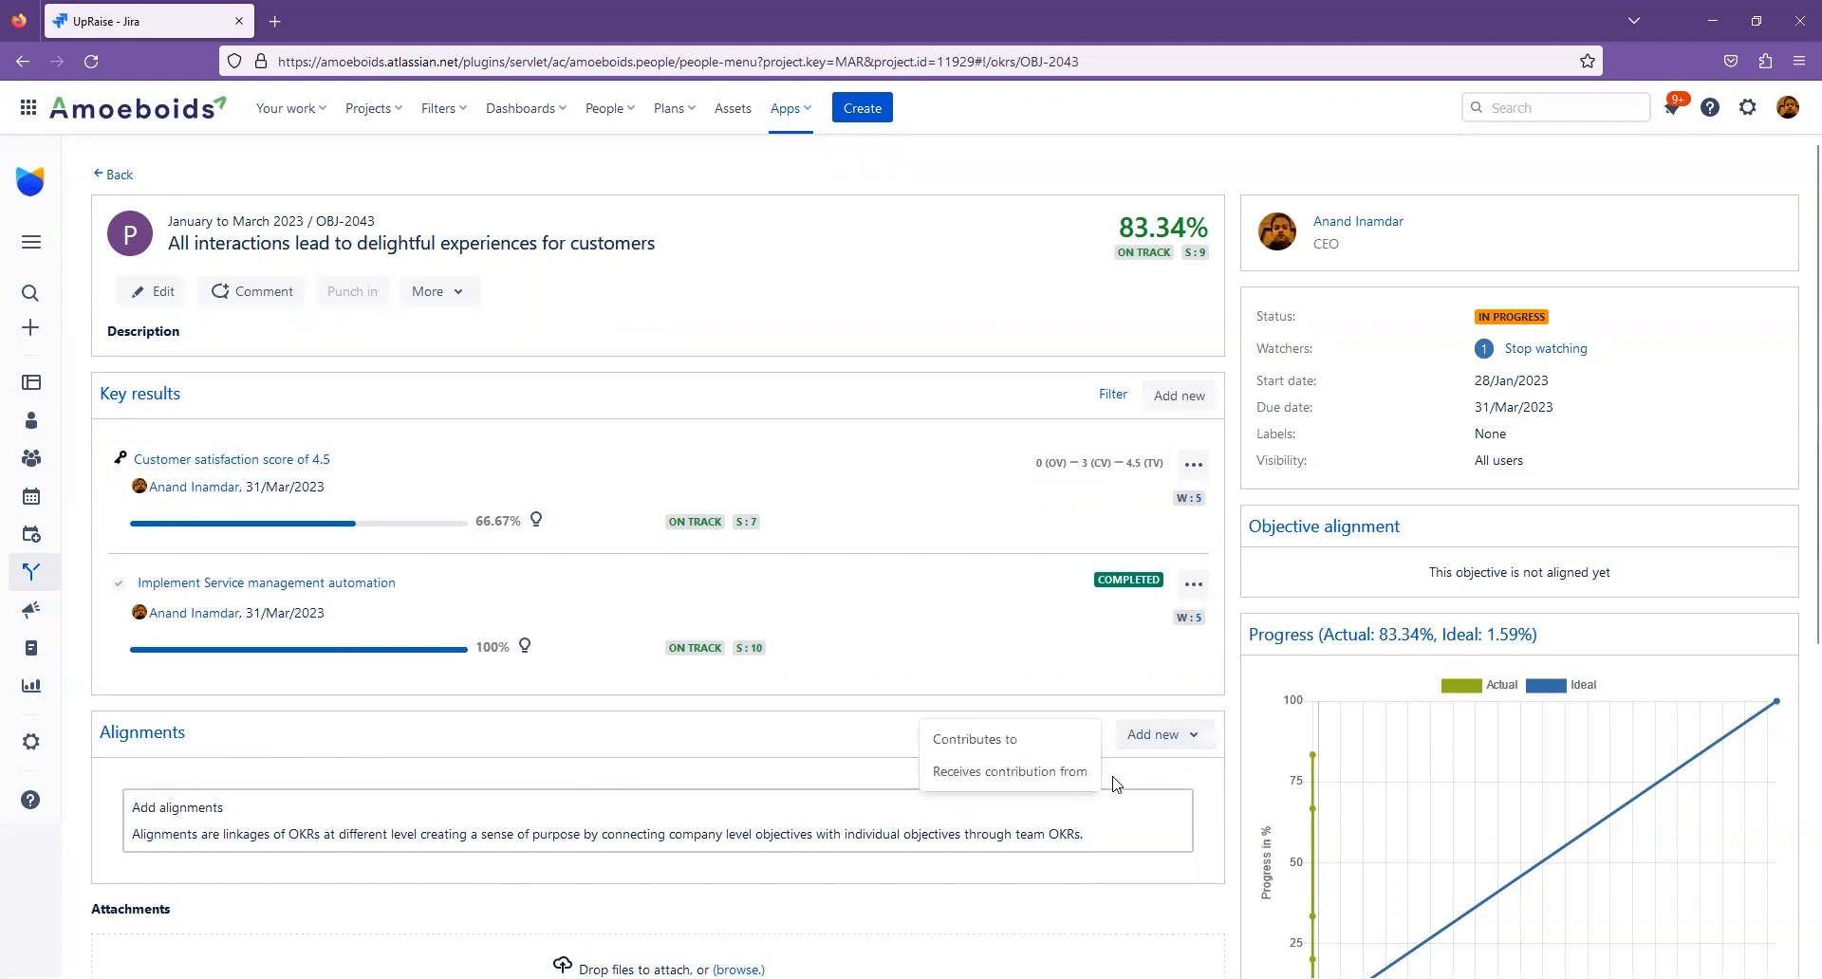
click(1043, 775)
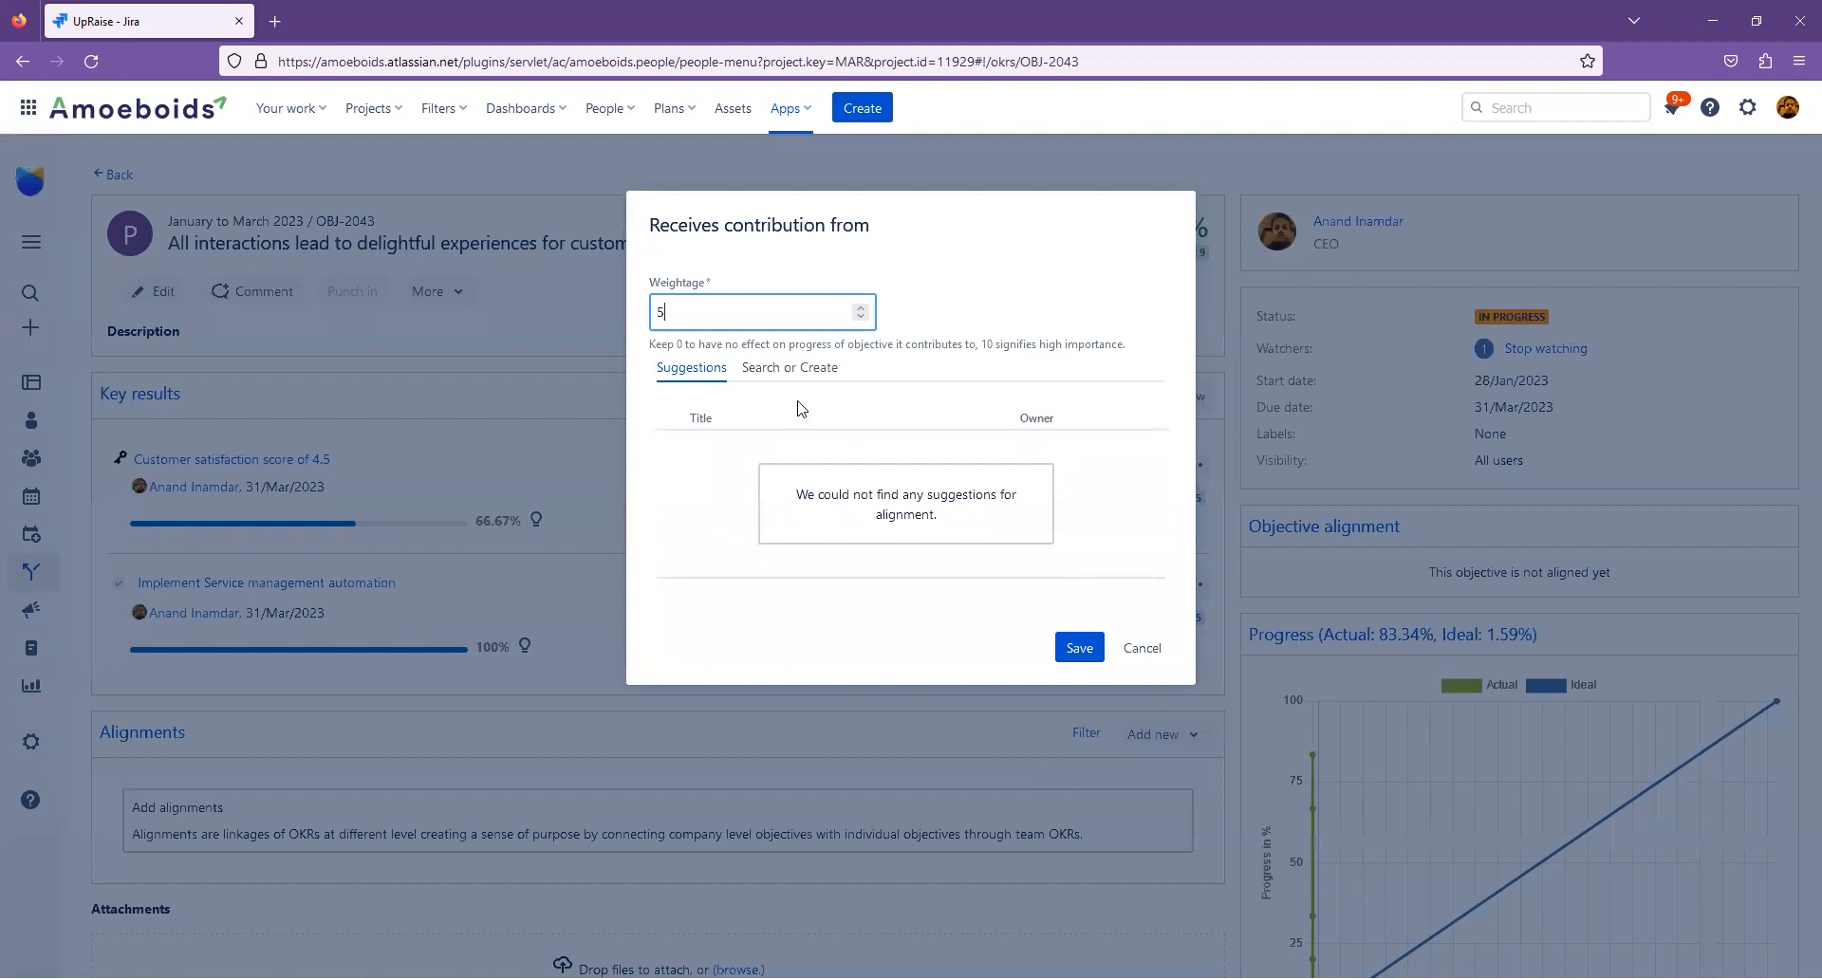
click(793, 370)
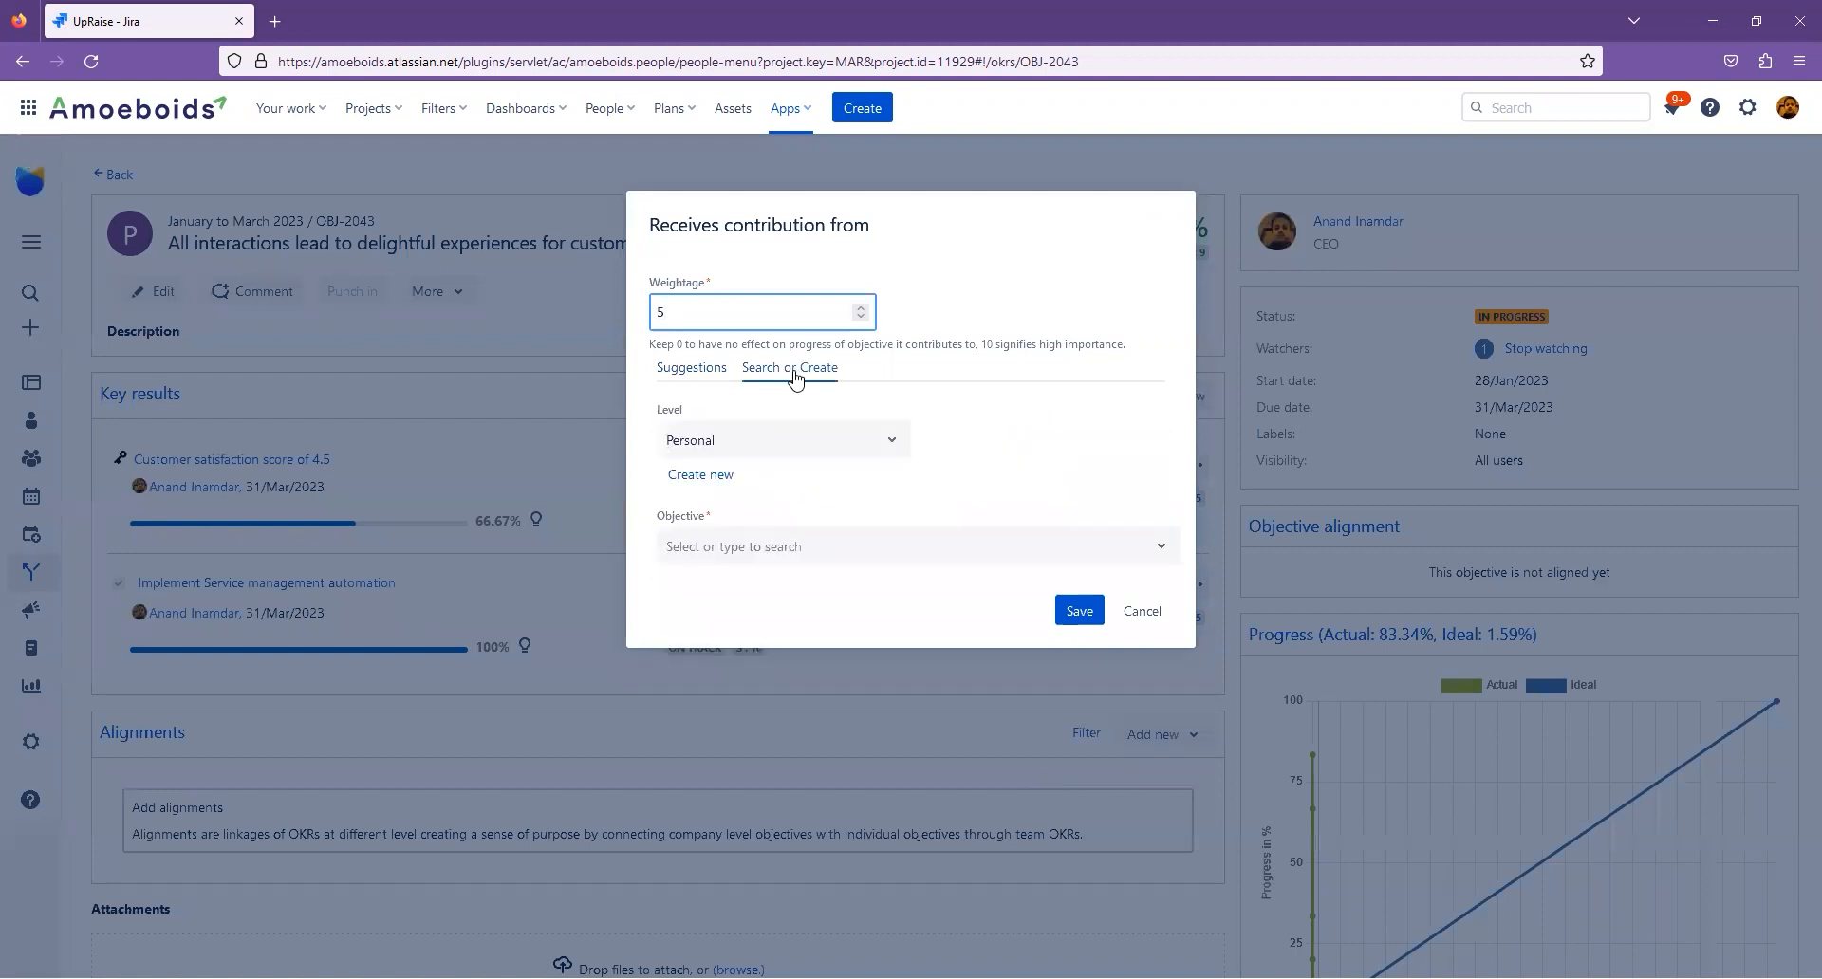
click(702, 474)
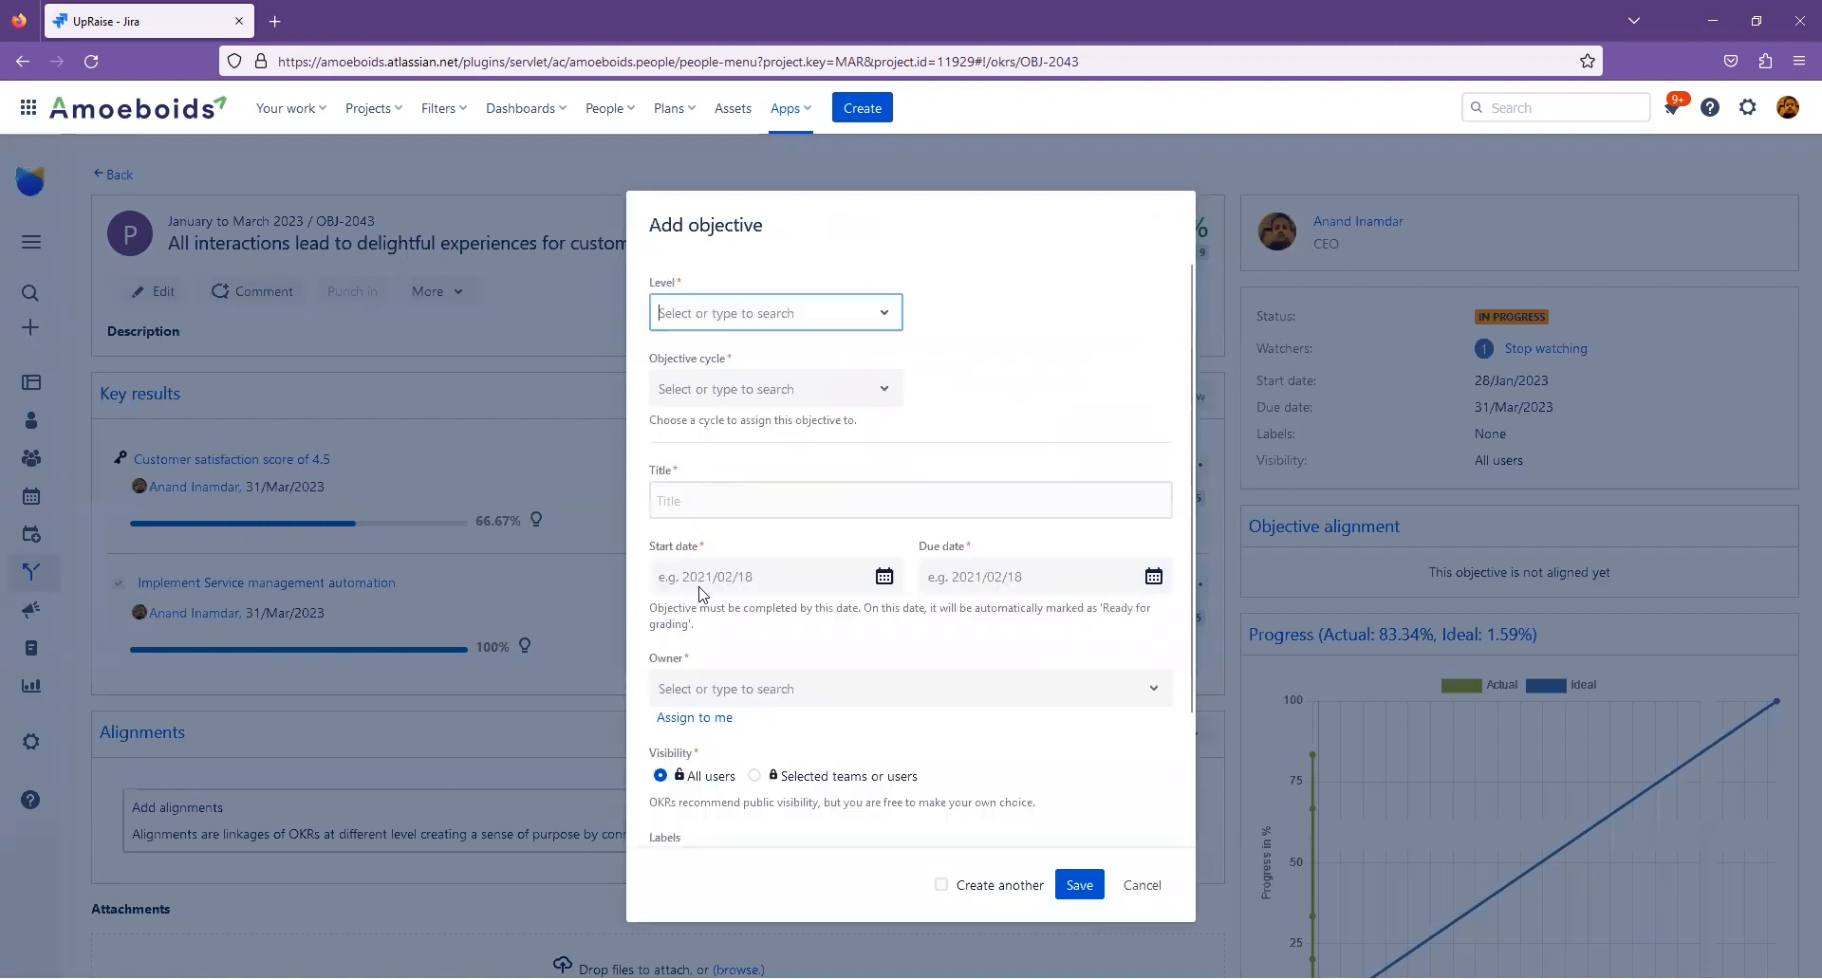
- Create the contributing objective "Dummy obj to test progress %" in the January to March 2023 cycle, assign it to yourself and save it
click(825, 391)
click(785, 471)
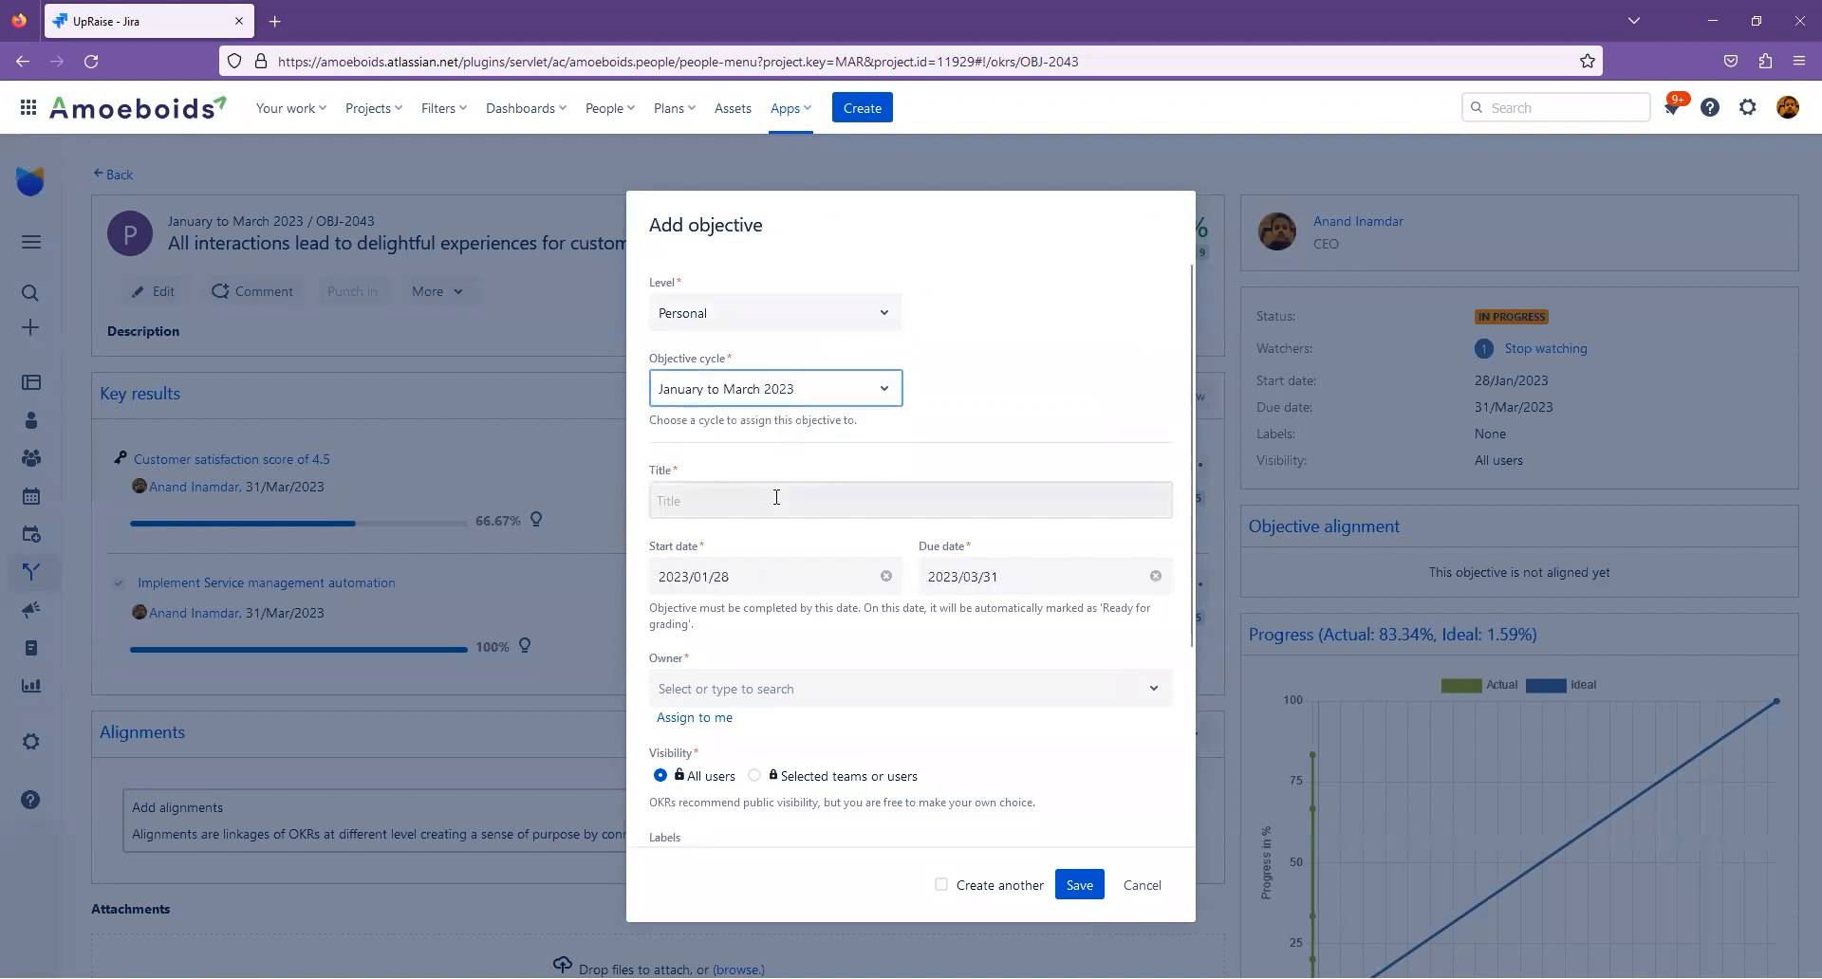
click(777, 498)
text(Dummy o)
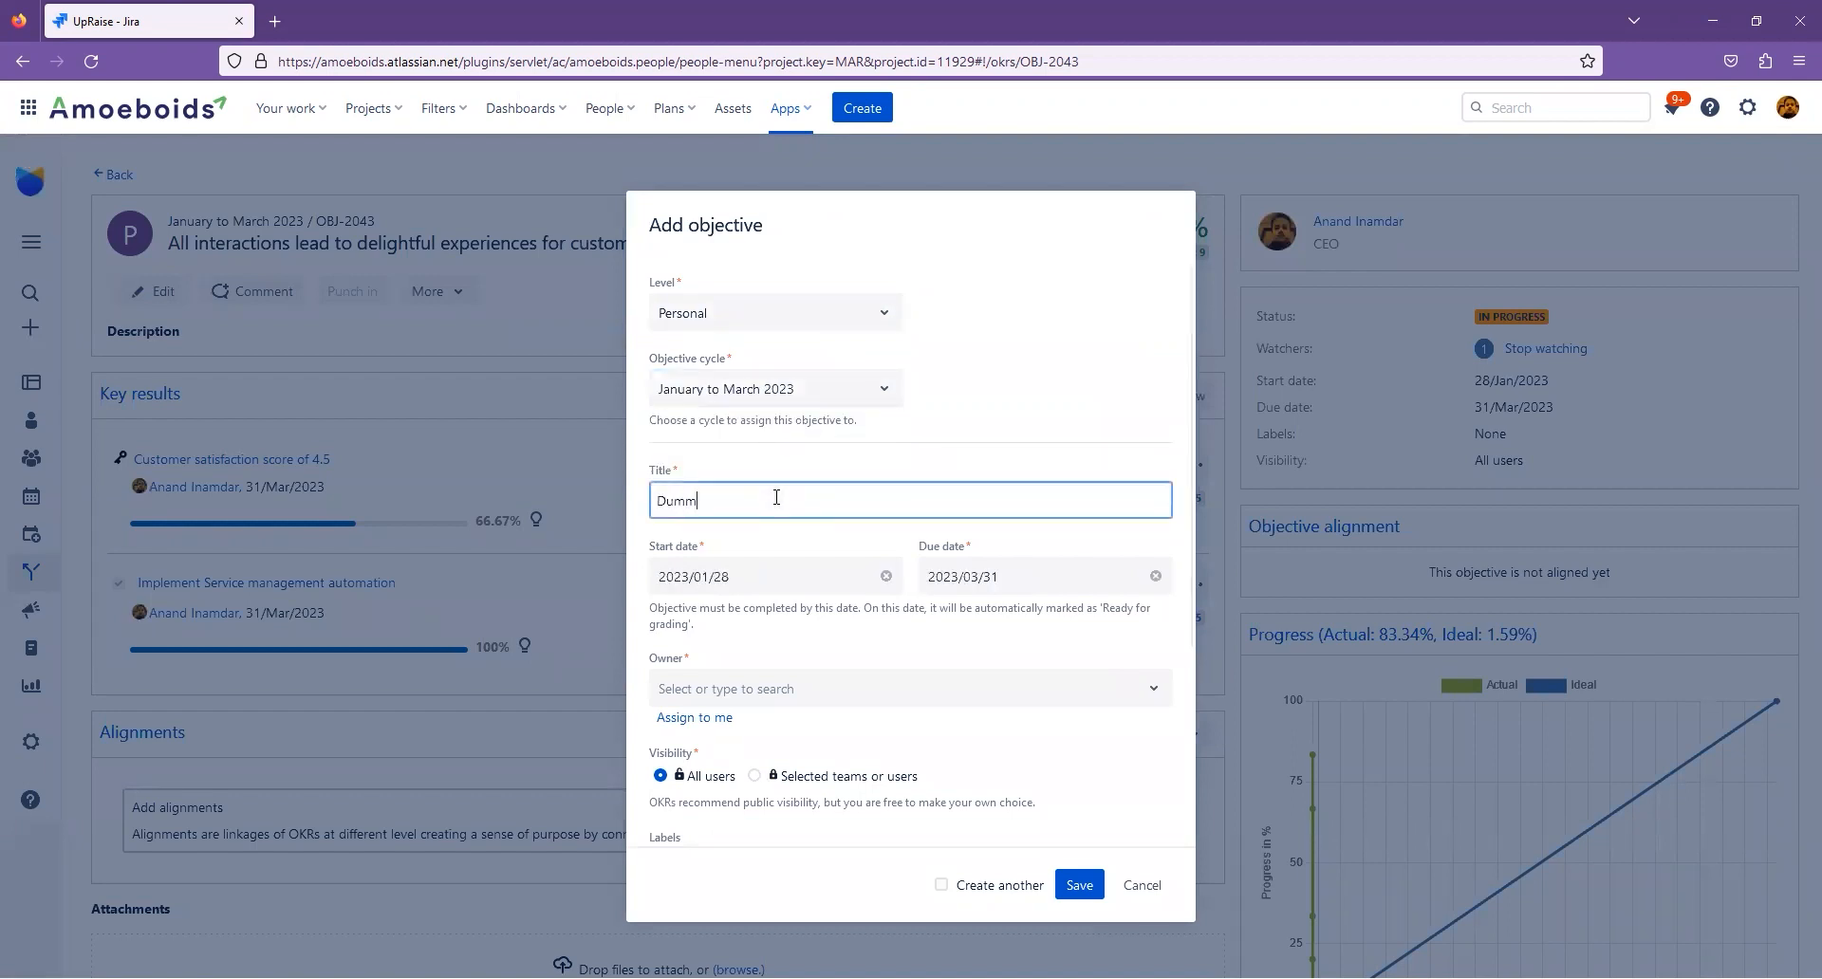
text(bj to test progress %)
click(720, 721)
scroll(965, 755, down, 2)
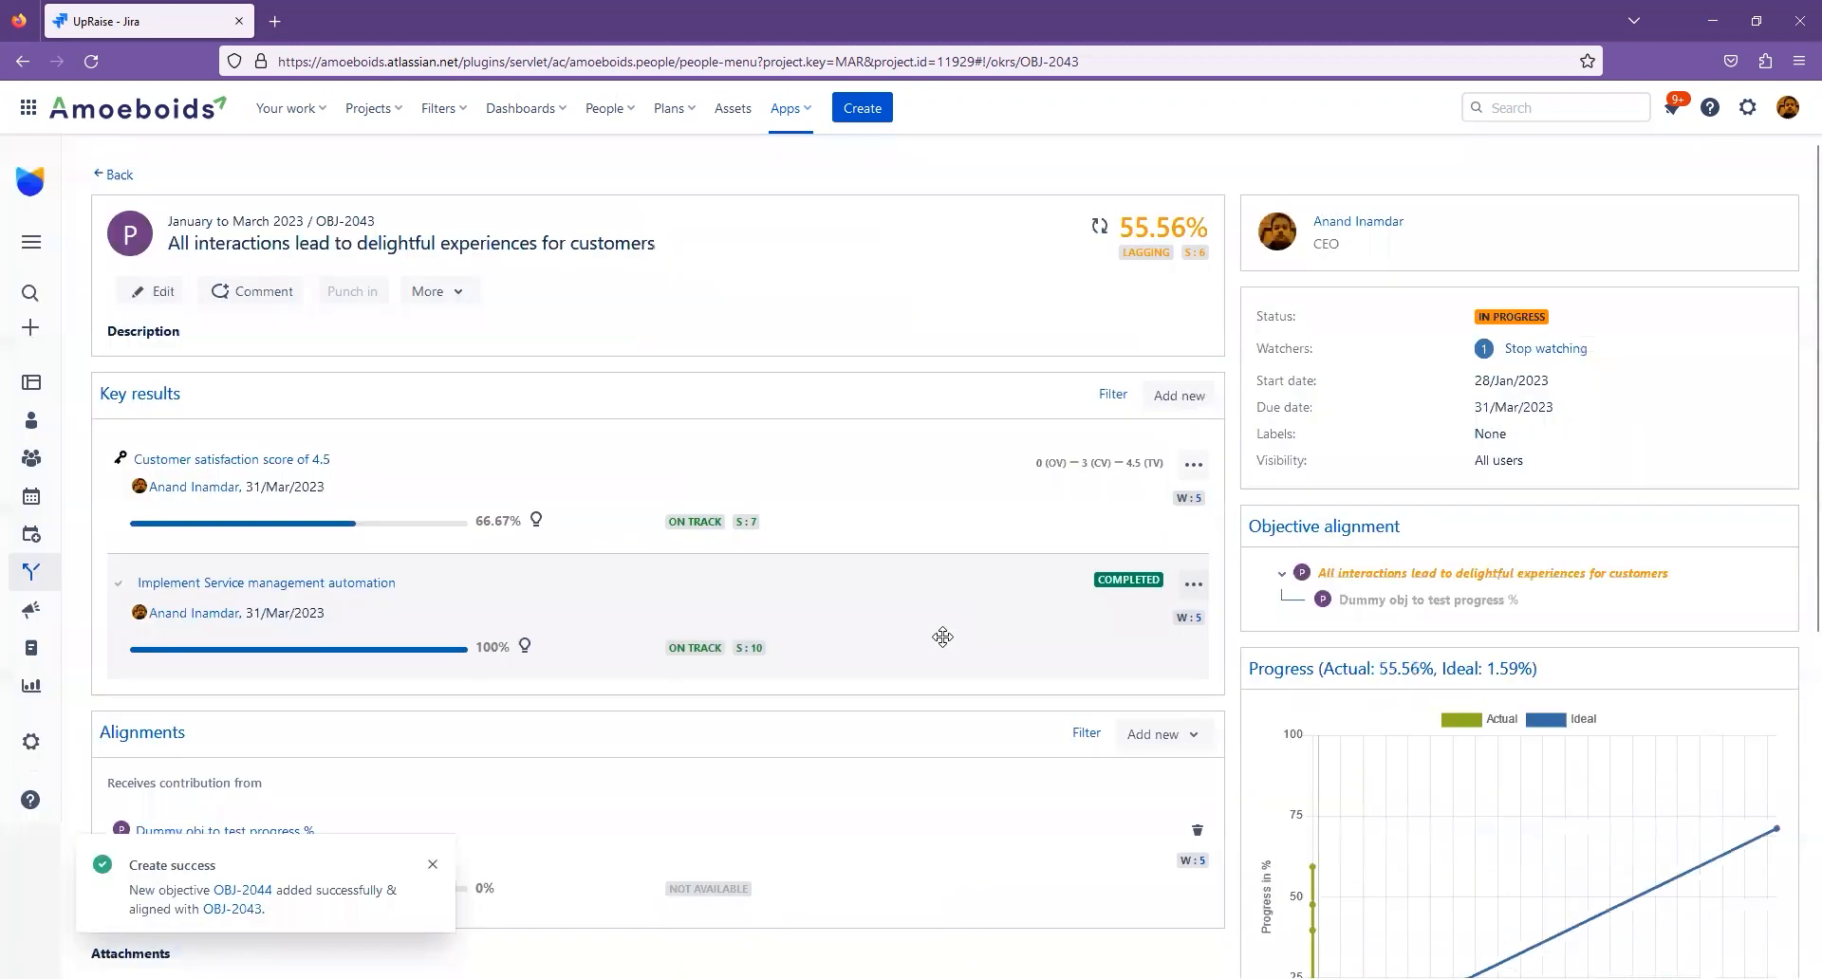
- Examine how the newly aligned dummy objective affects the parent objective's overall progress percentage alongside its two key results
scroll(894, 662, down, 2)
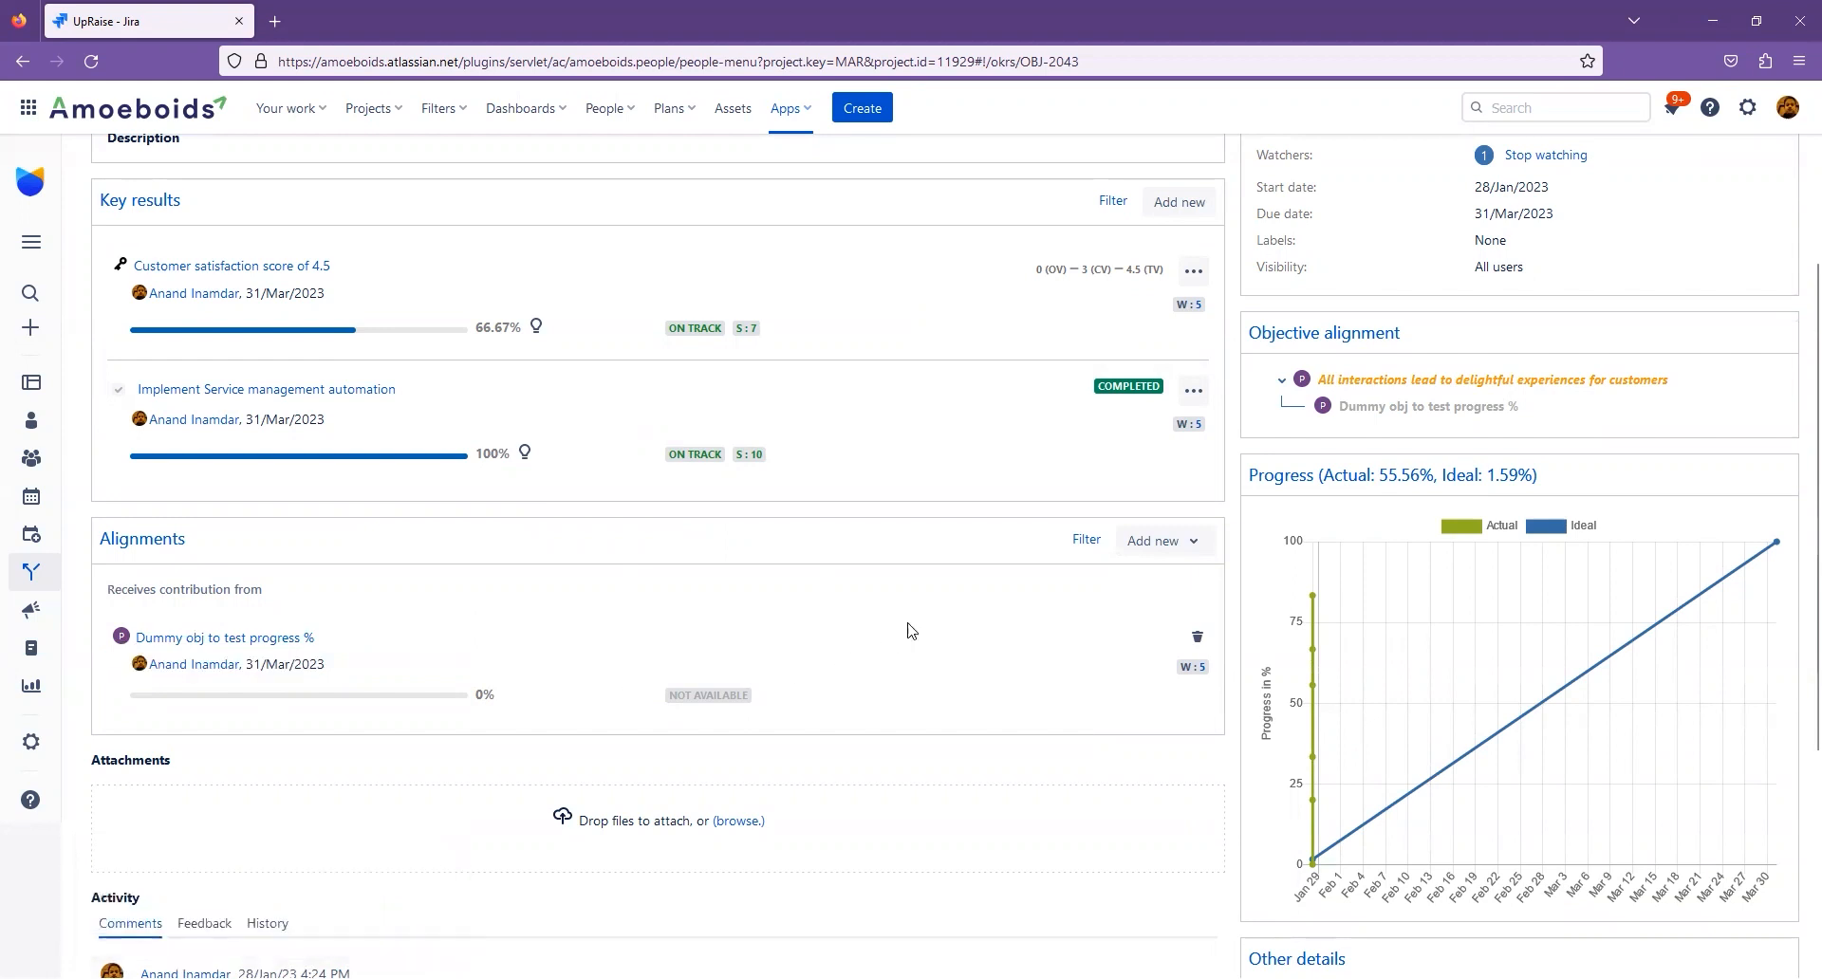
scroll(909, 631, up, 2)
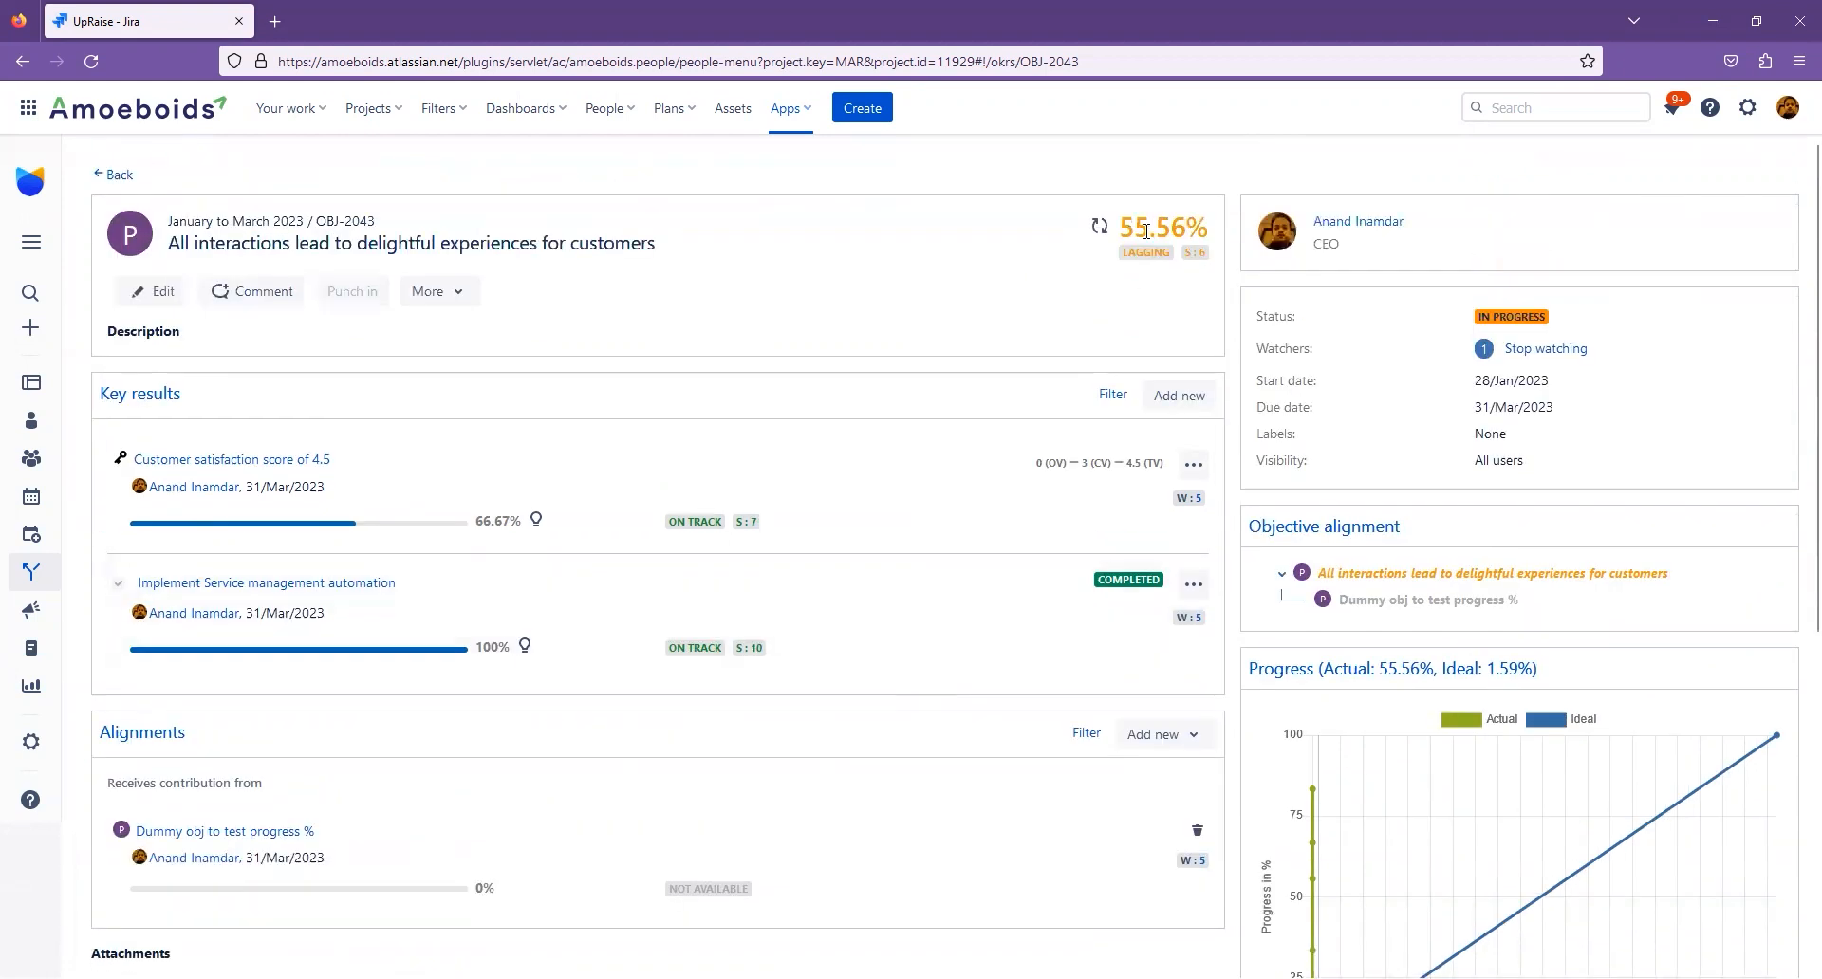
drag(1139, 231, 1186, 225)
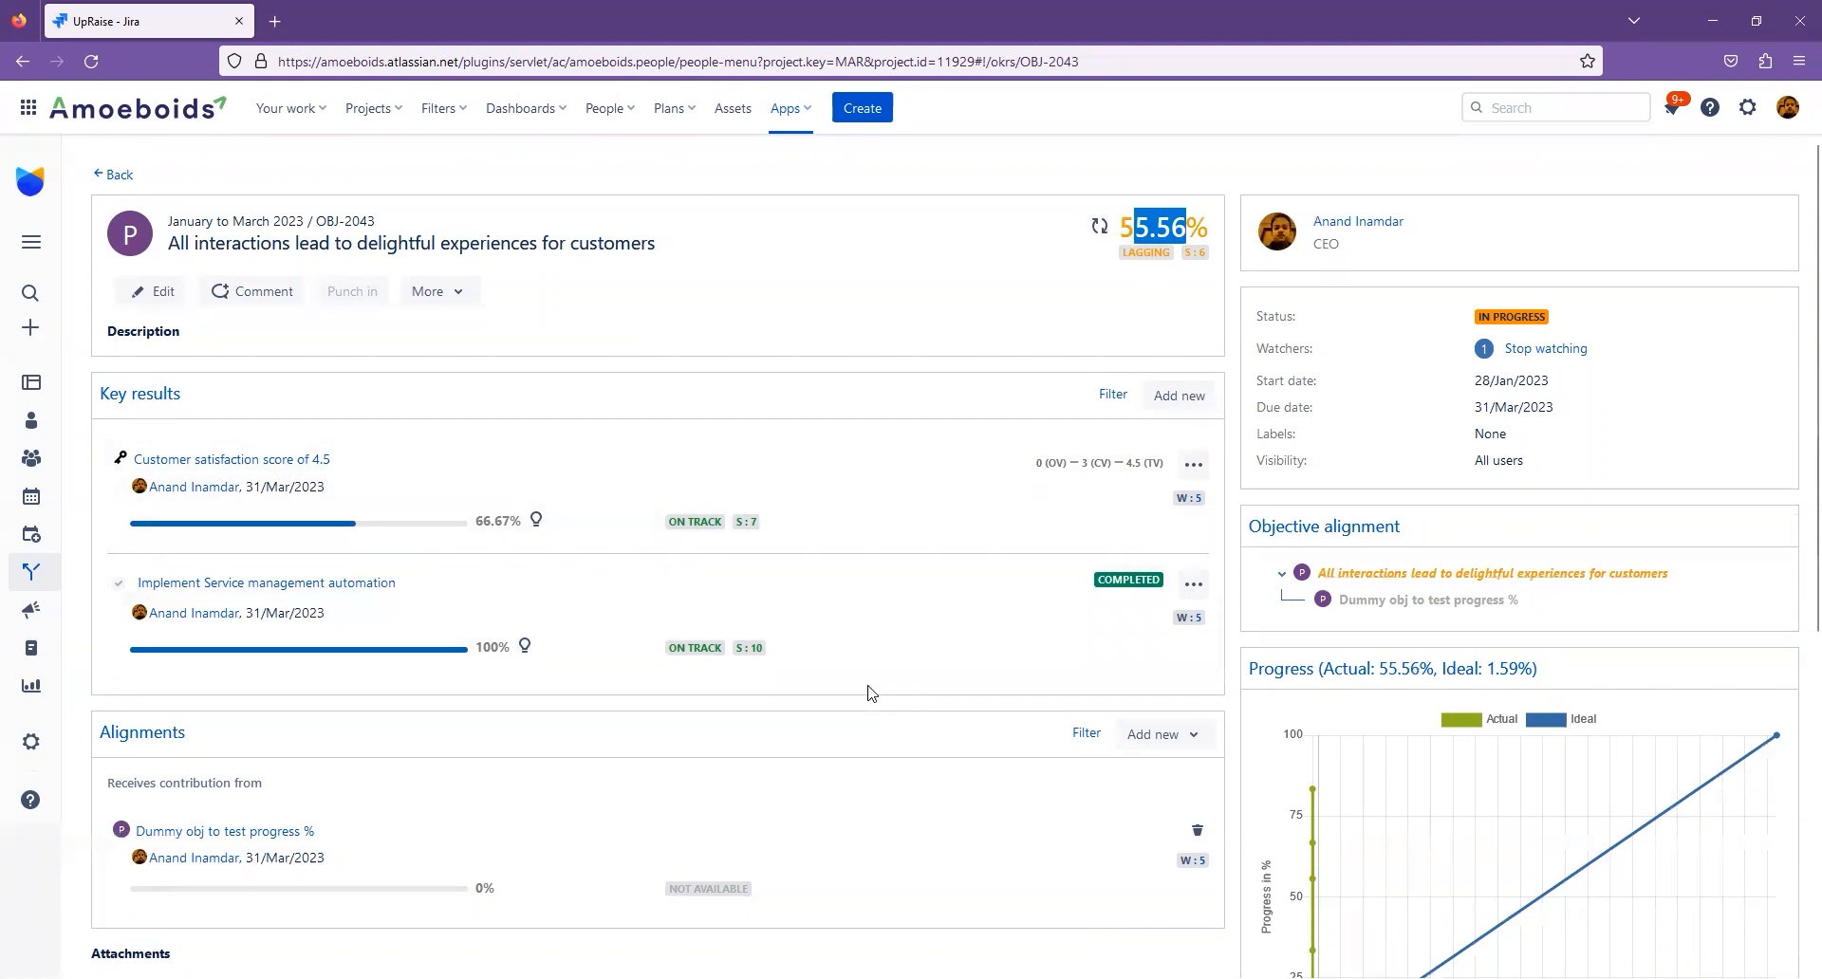
click(1049, 279)
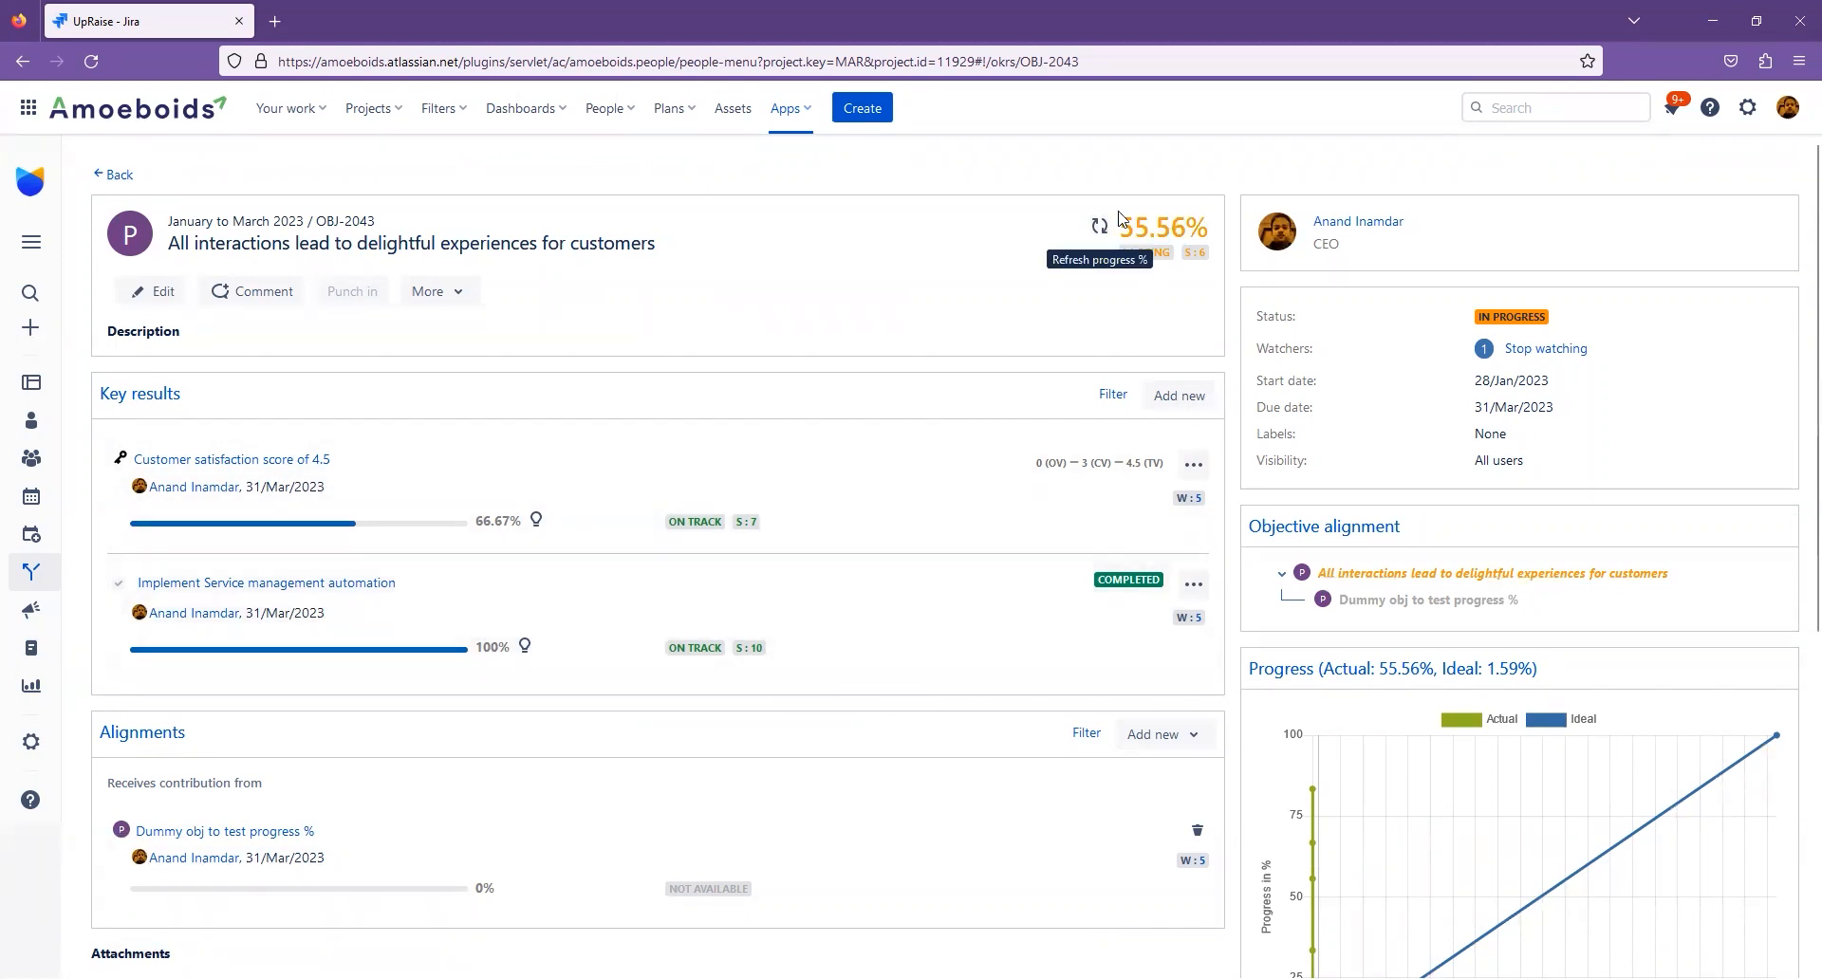
drag(1121, 225, 1178, 226)
drag(1199, 225, 1209, 227)
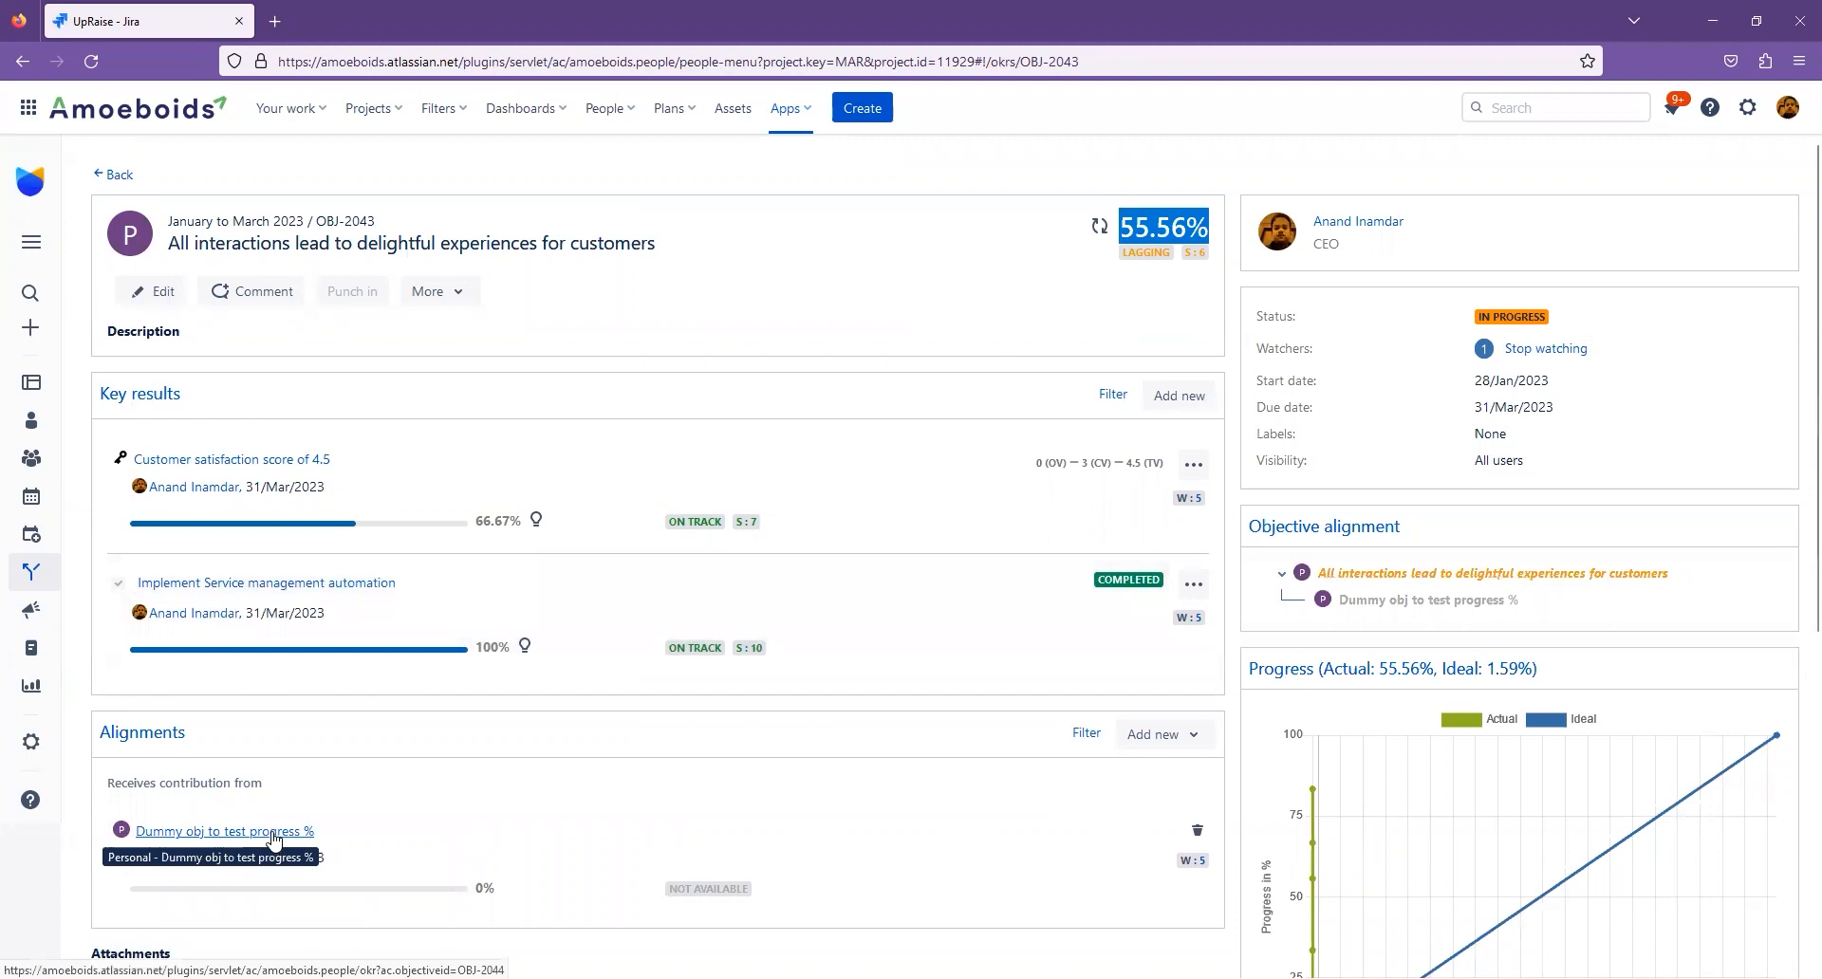
click(937, 282)
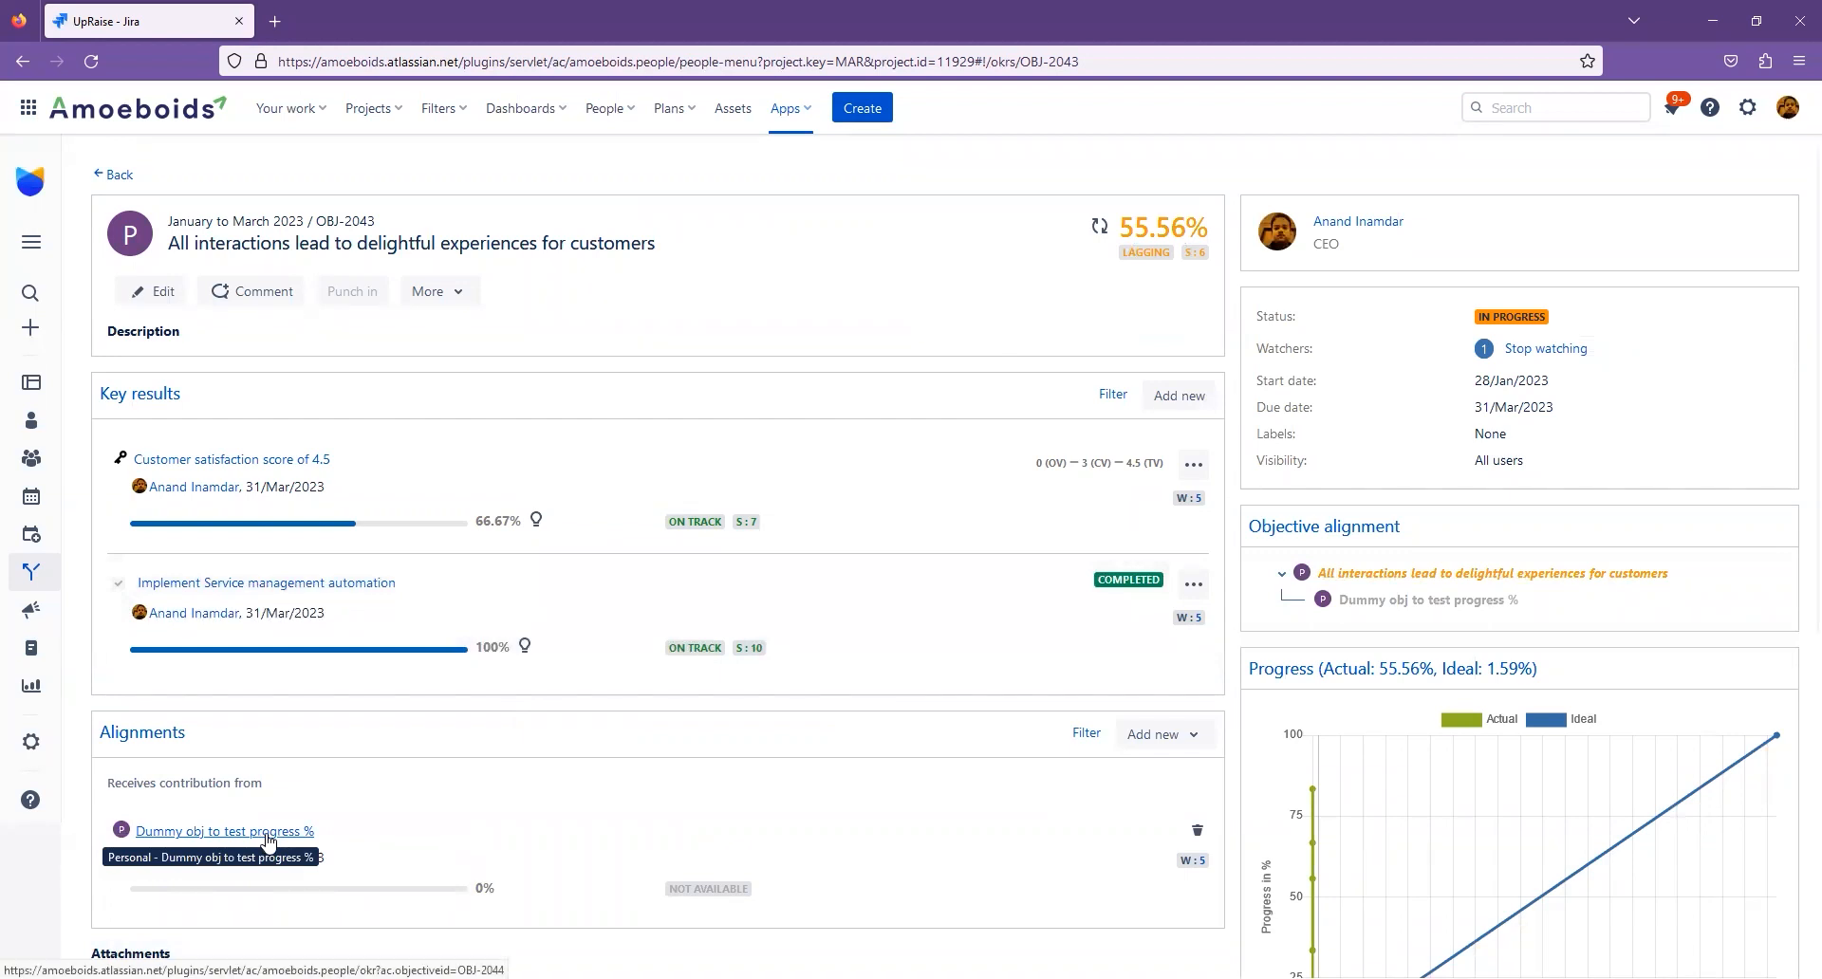
drag(1120, 228, 1204, 228)
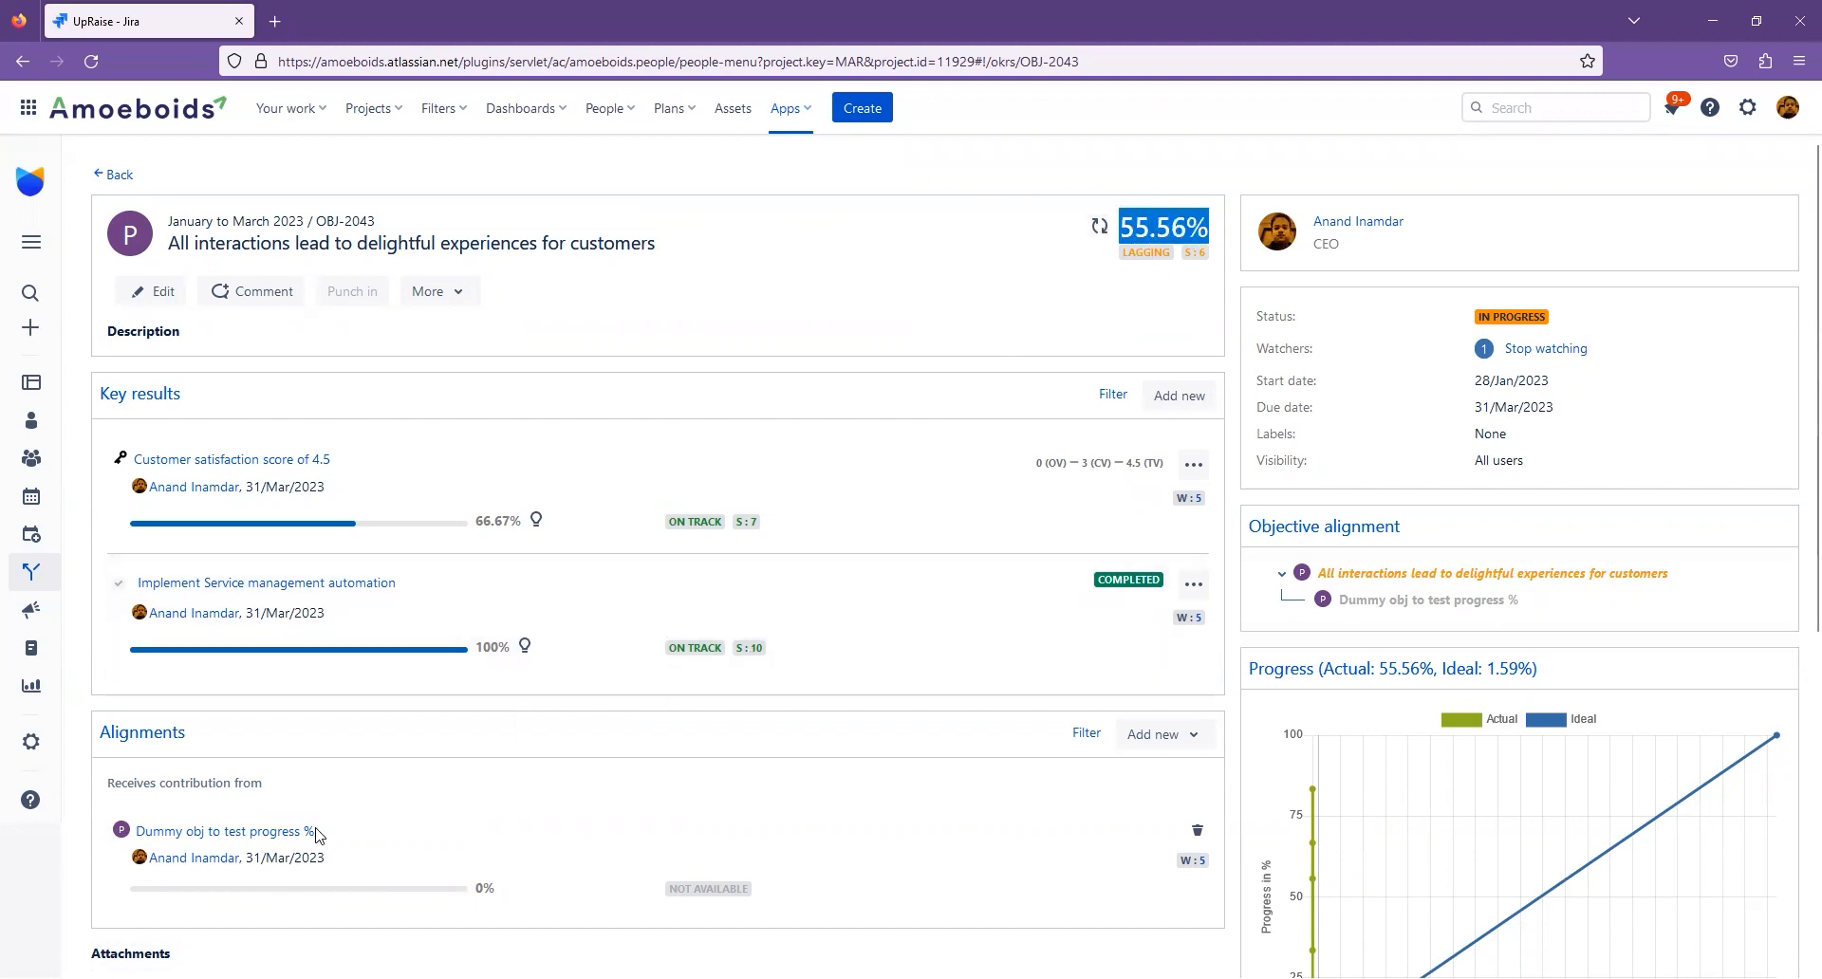
- Punch in 20% progress on the contributing dummy objective with confidence score 6 and the comment "Made progress", and return to the parent objective
click(282, 840)
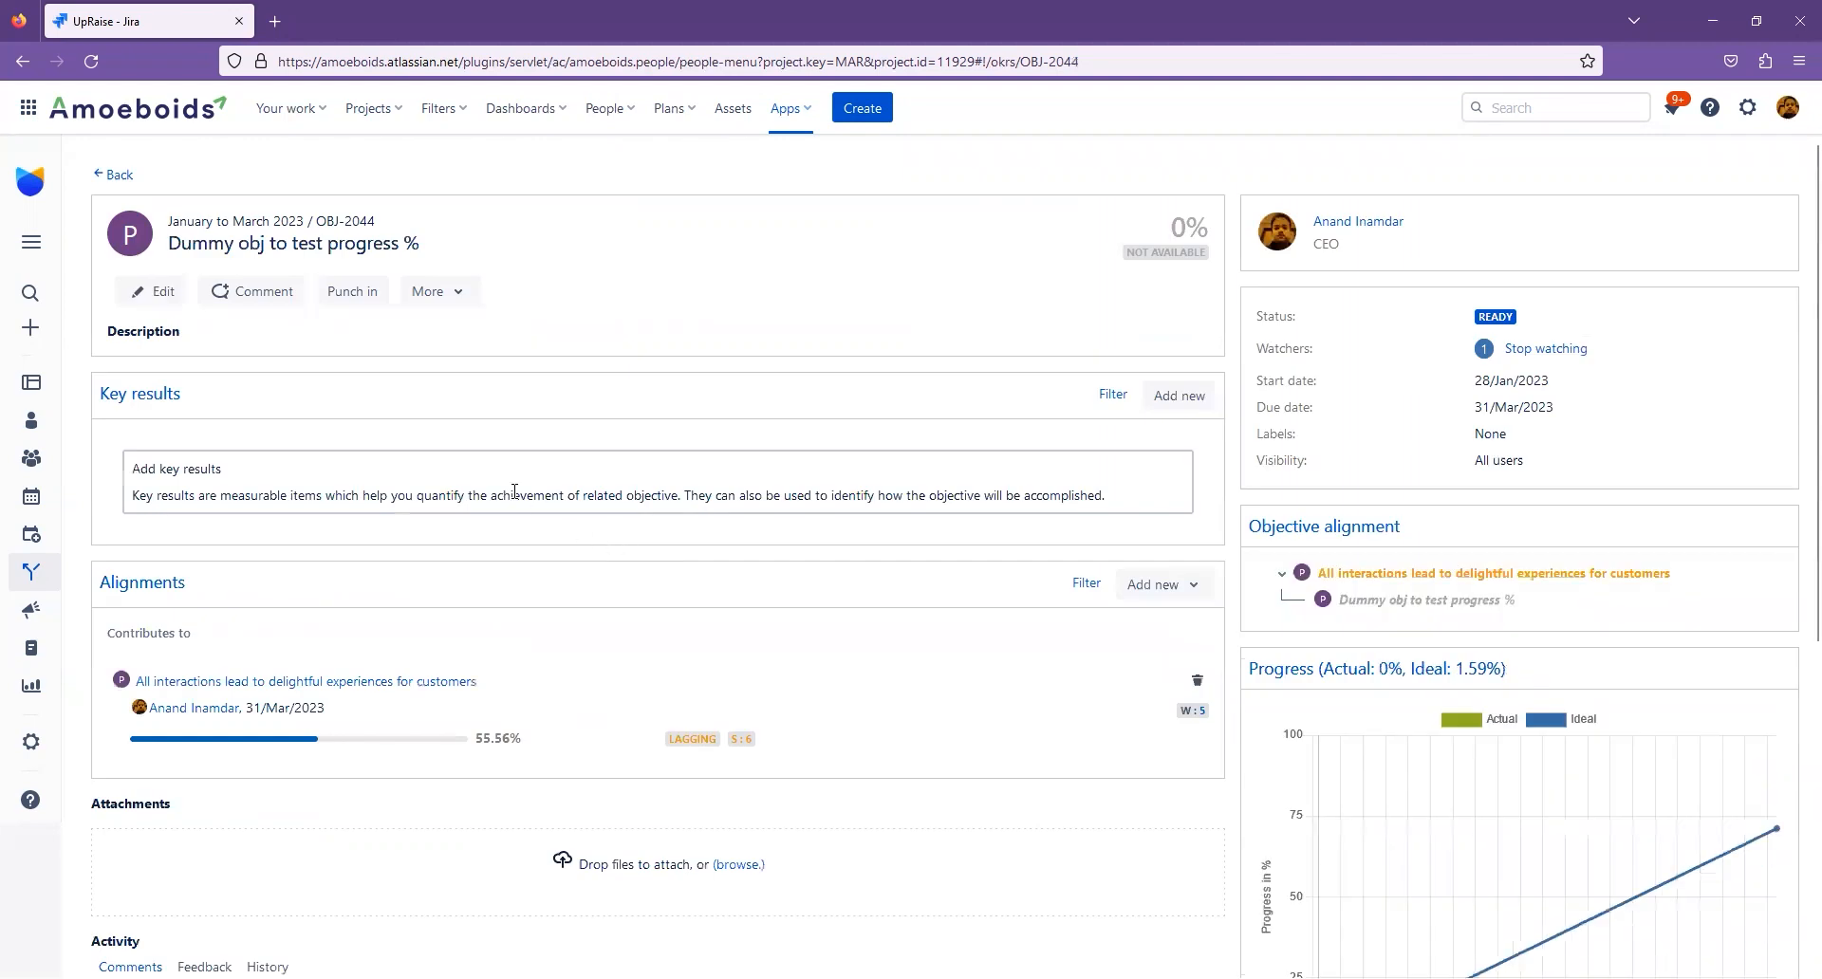
click(360, 294)
double_click(784, 314)
click(868, 383)
click(834, 551)
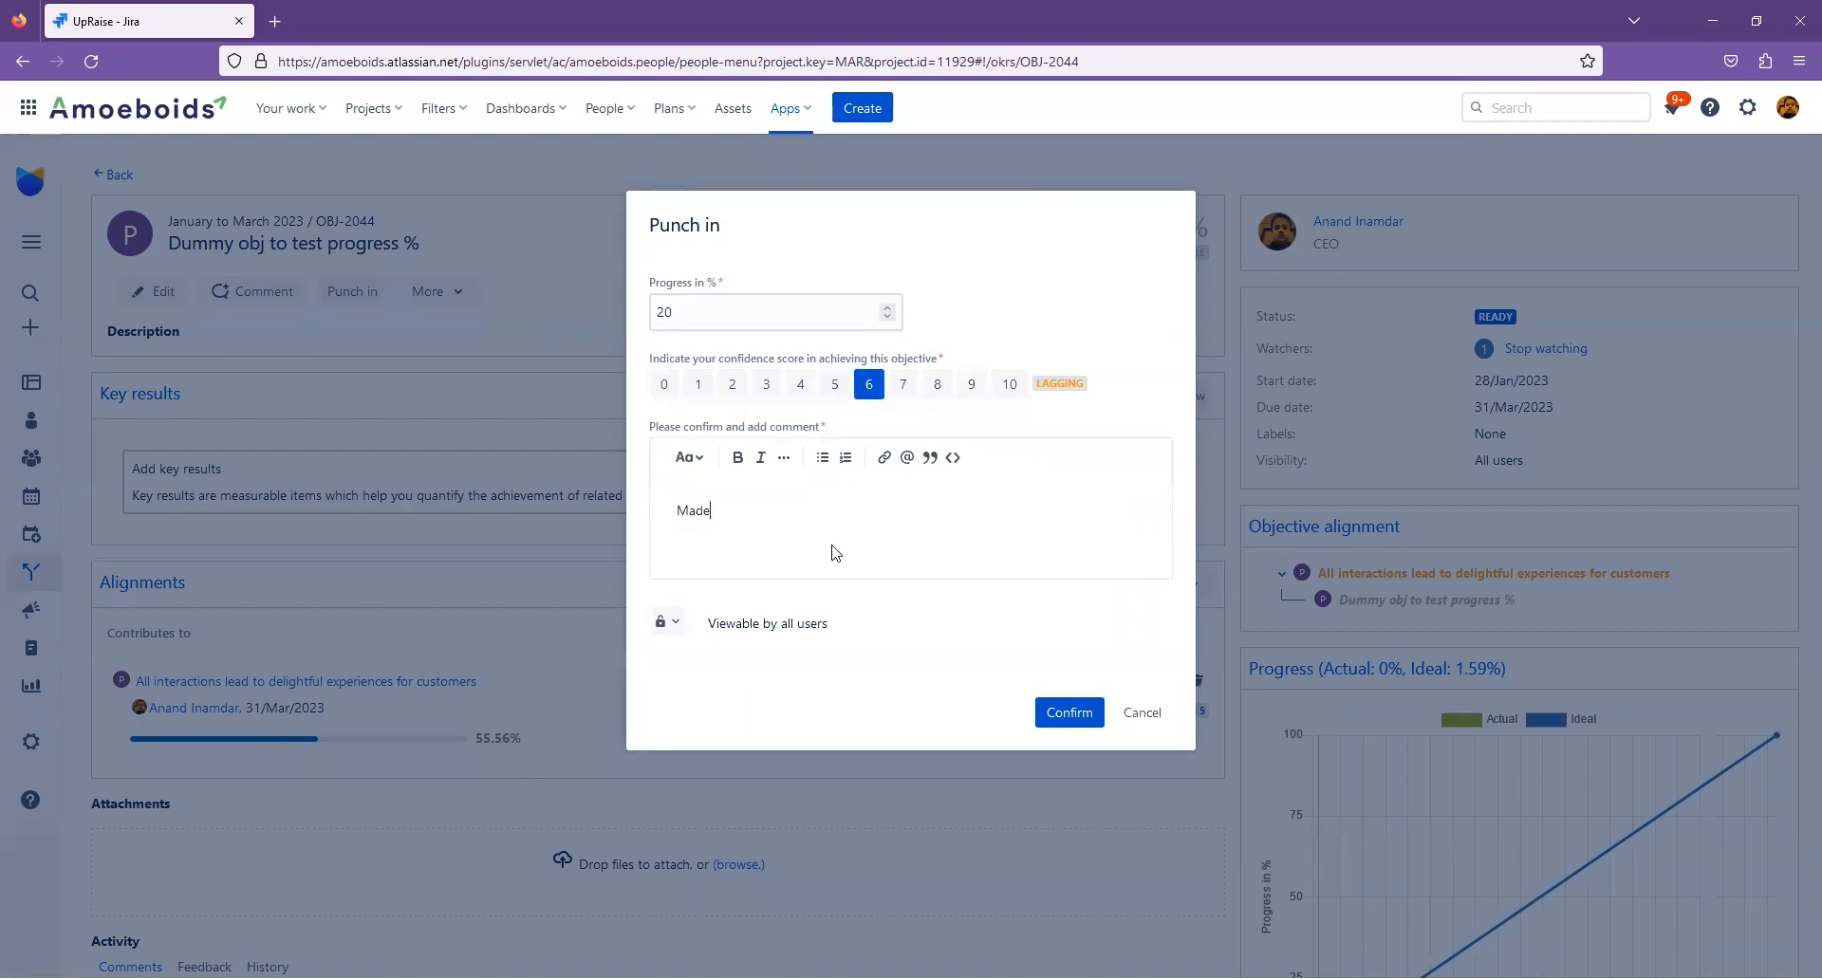
text(Made progress)
click(1067, 712)
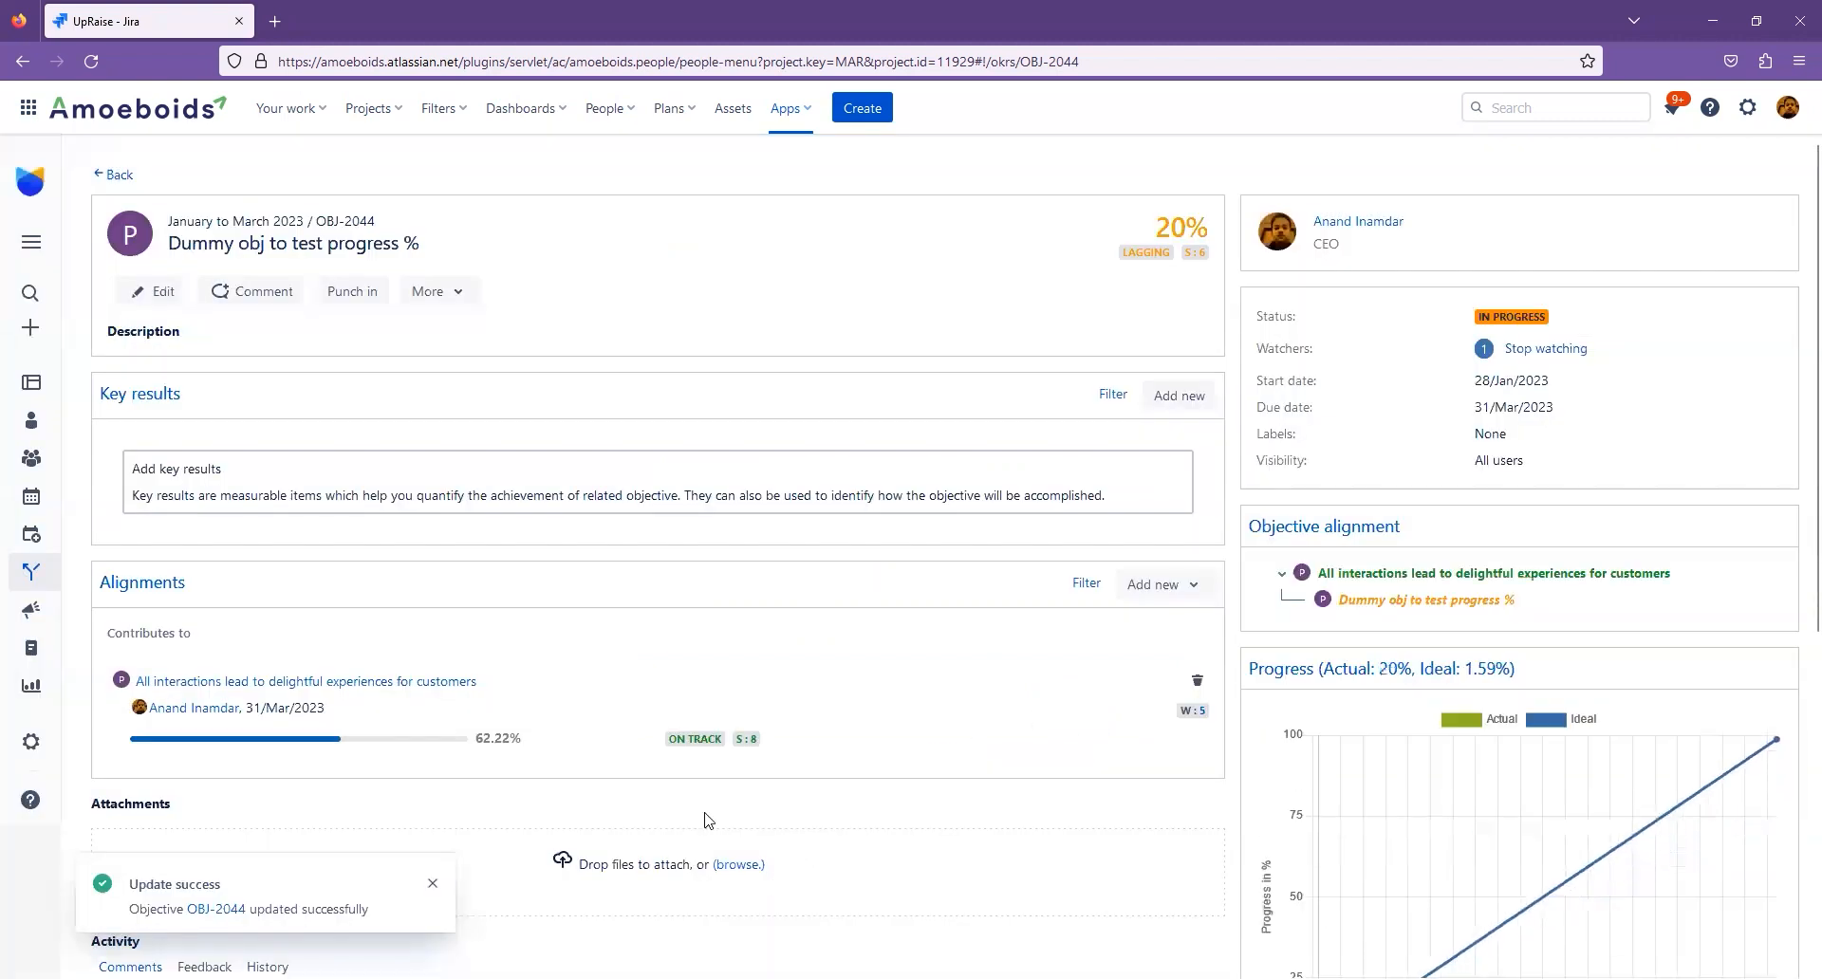
click(368, 682)
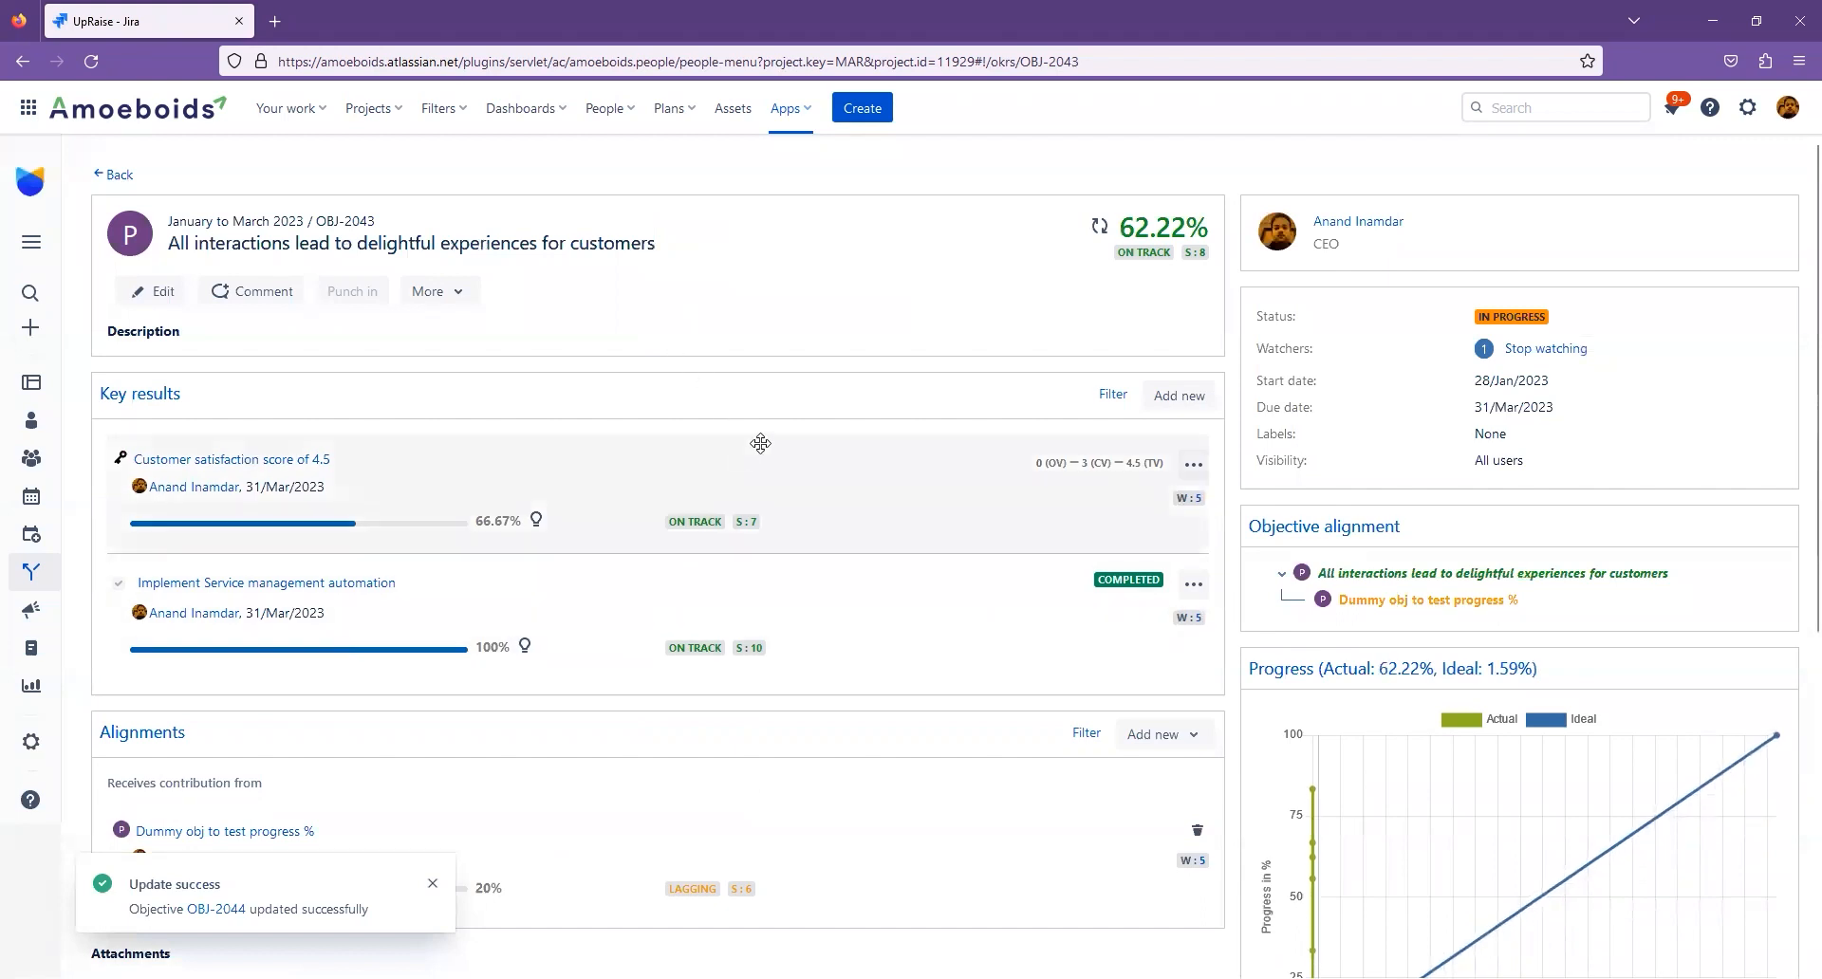
drag(1123, 224, 1202, 220)
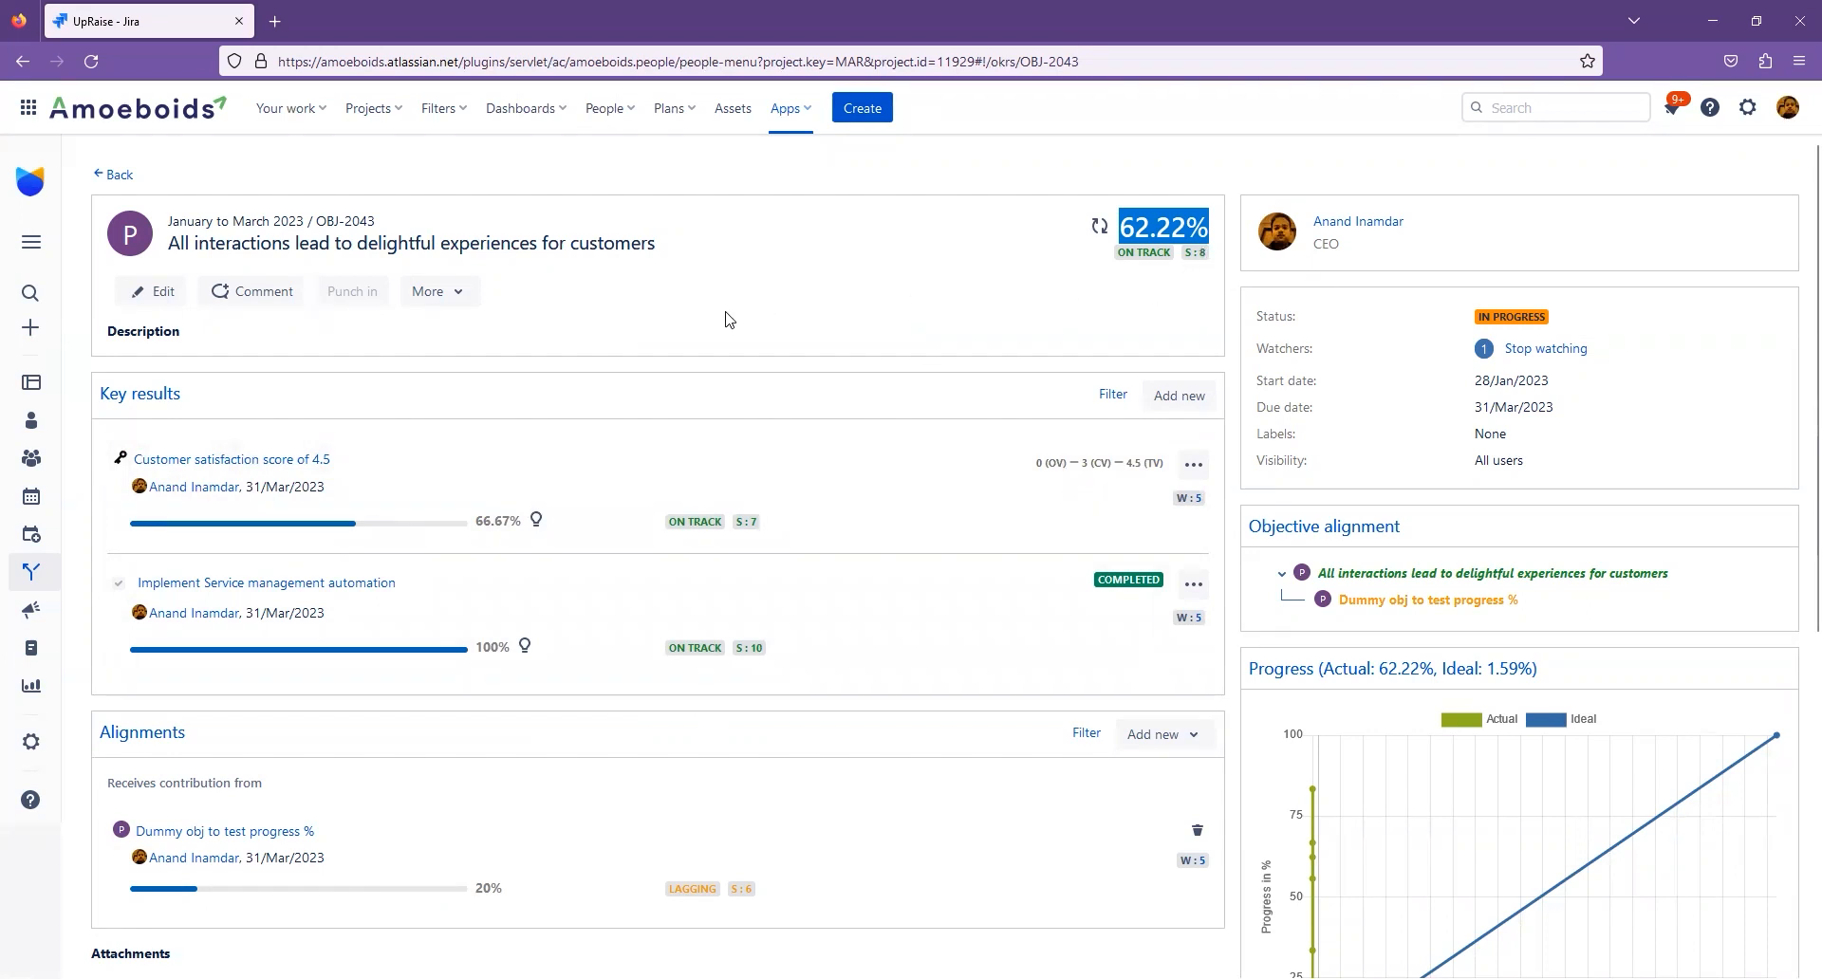
- Open the OKR hierarchy and examine how the key results and the dummy objective roll up into the customer experience objective
click(38, 586)
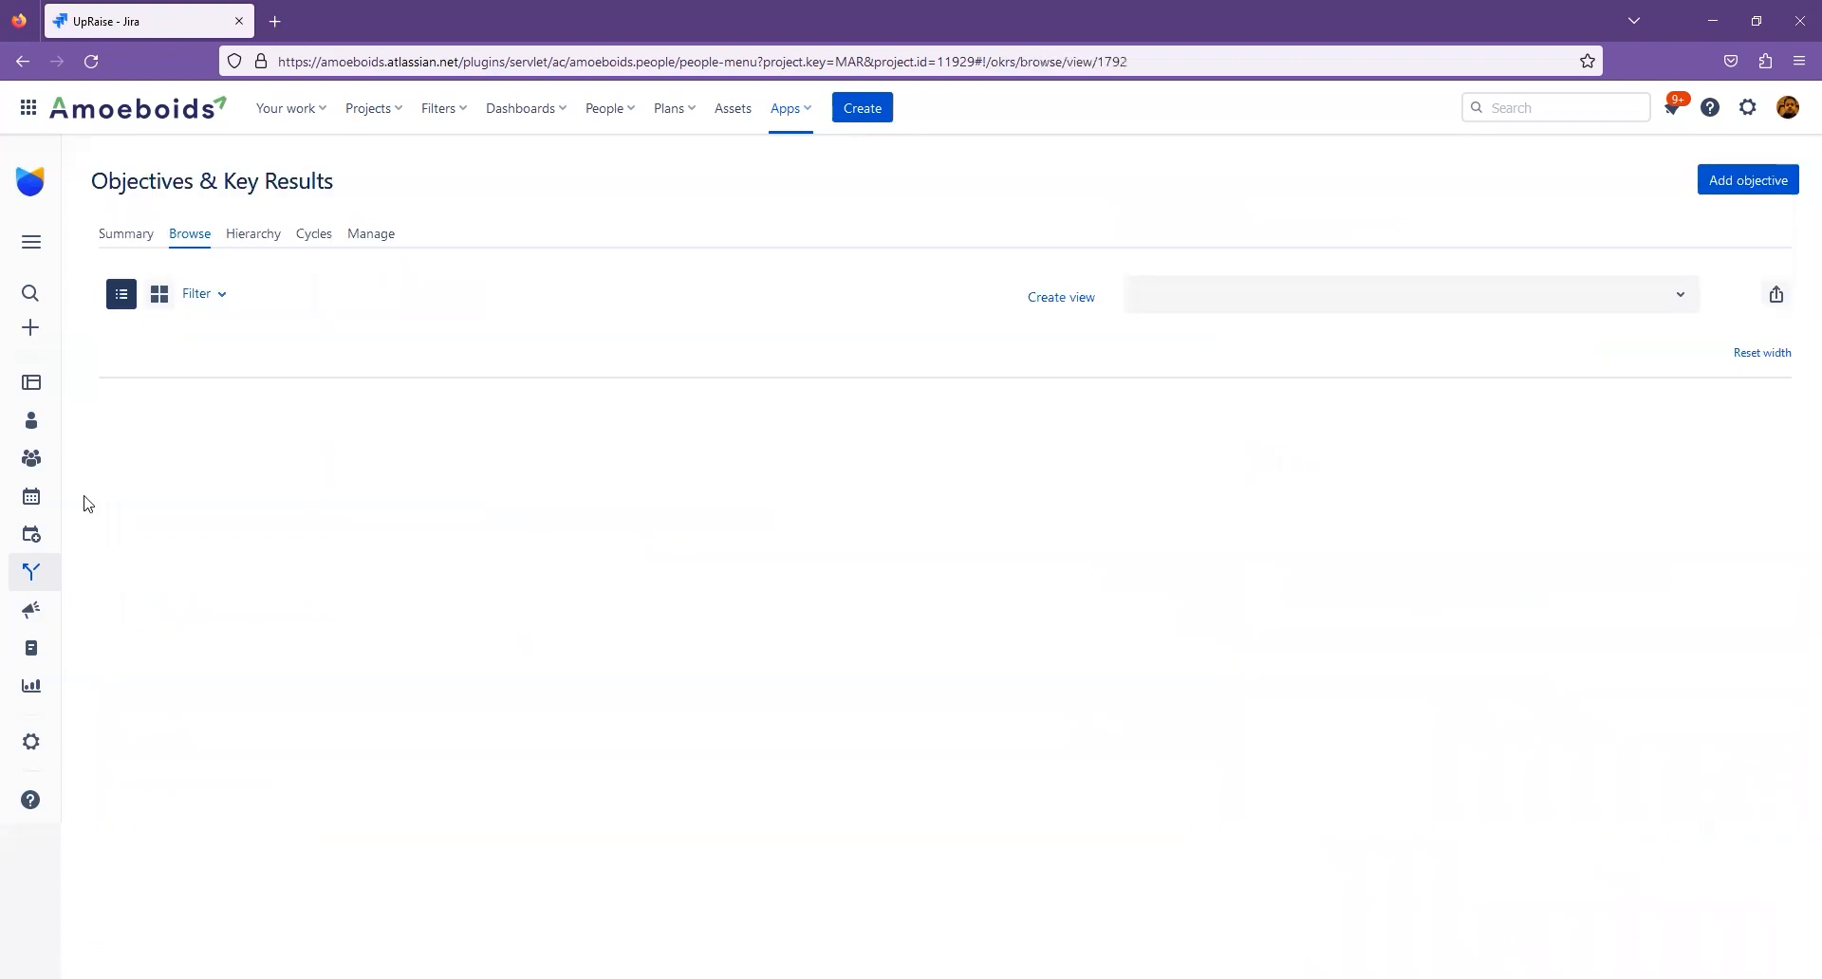
click(237, 238)
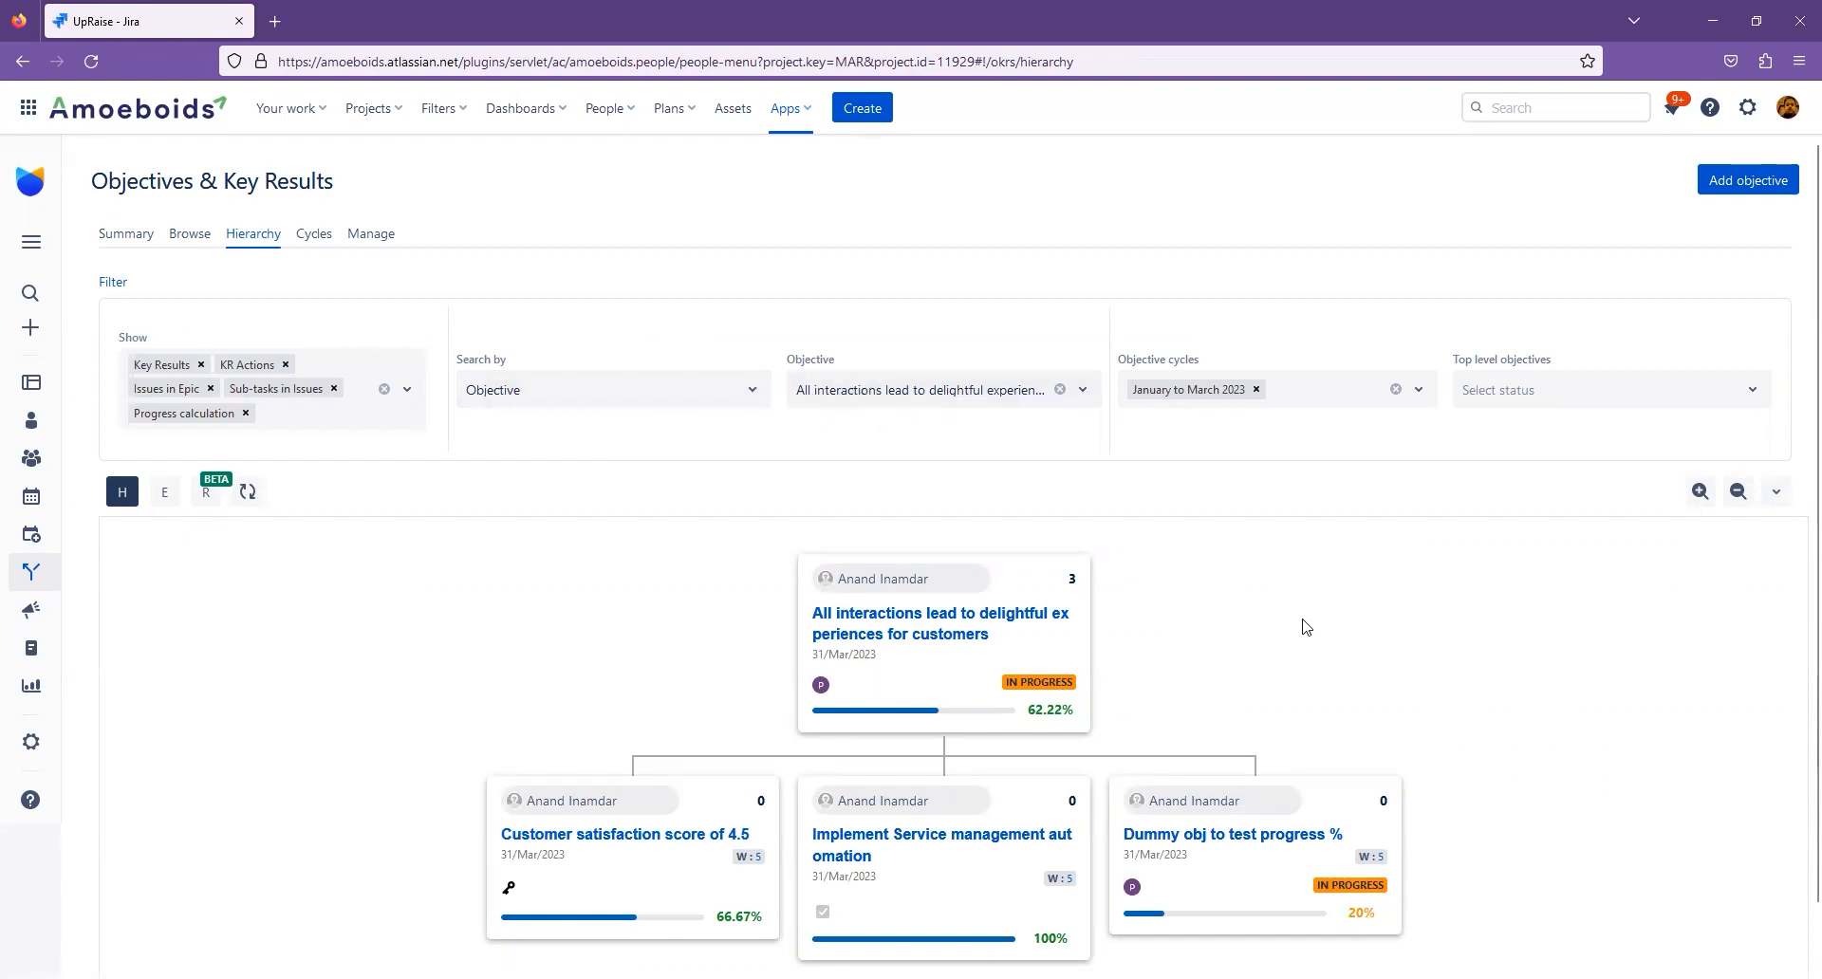
scroll(1302, 622, down, 1)
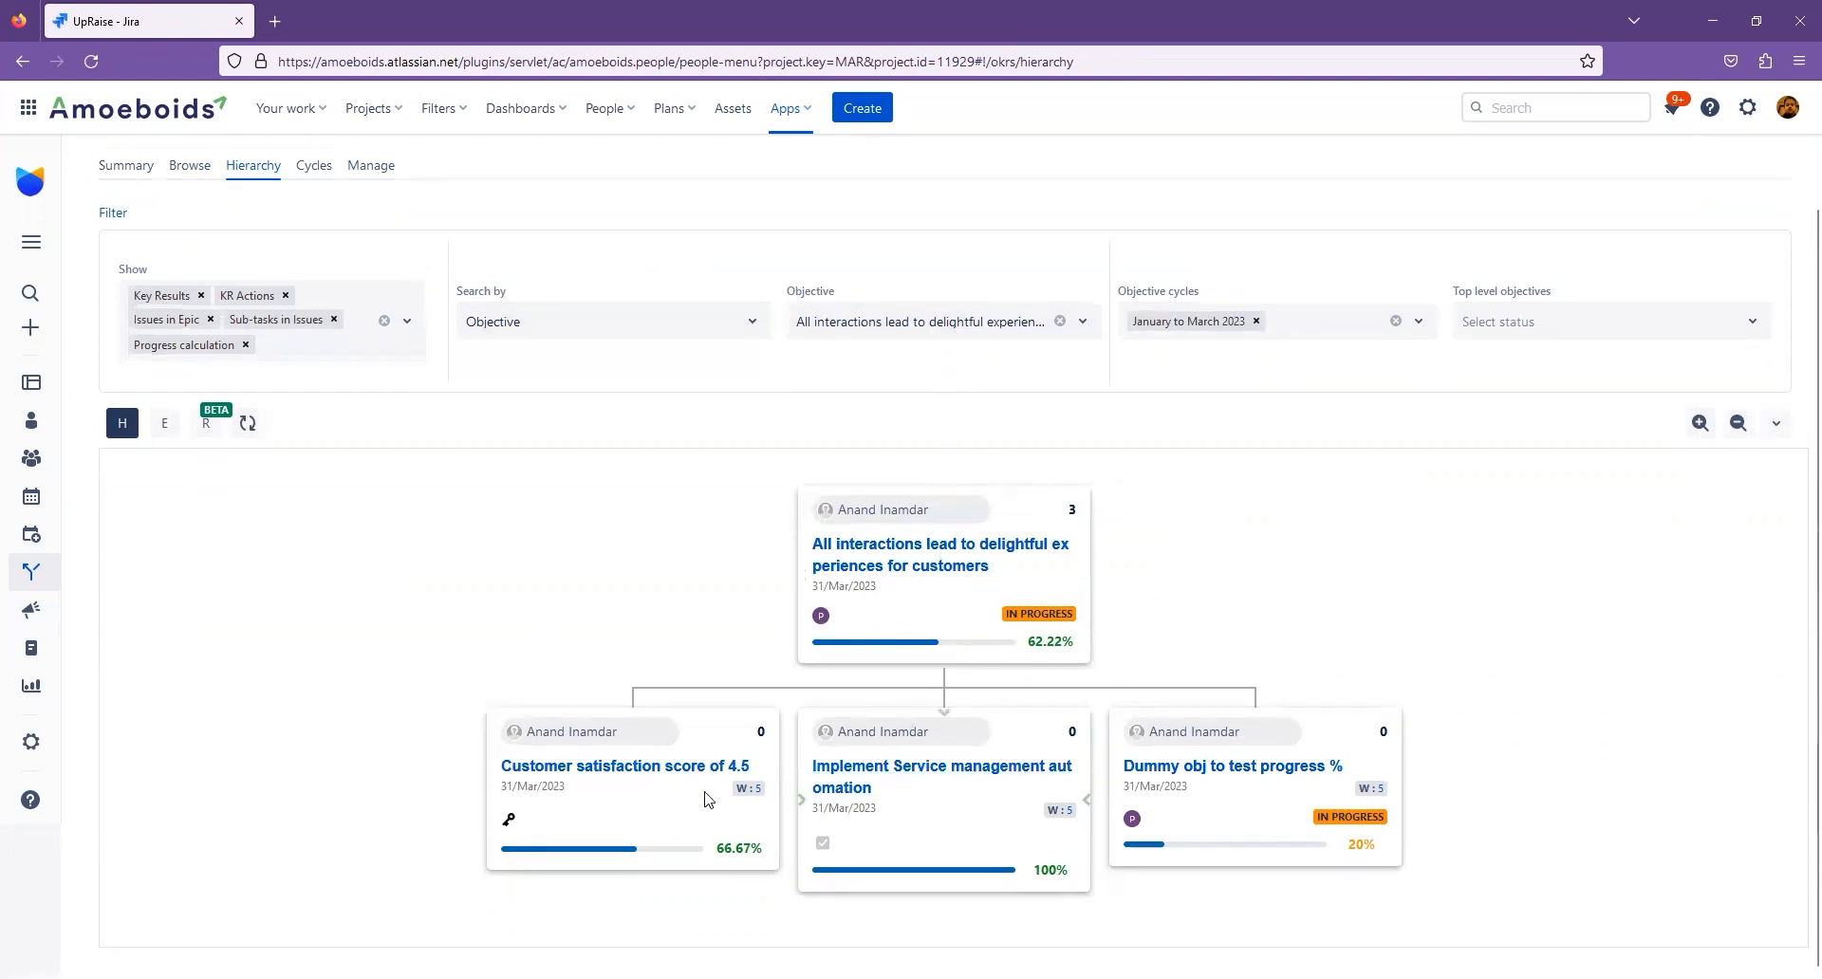